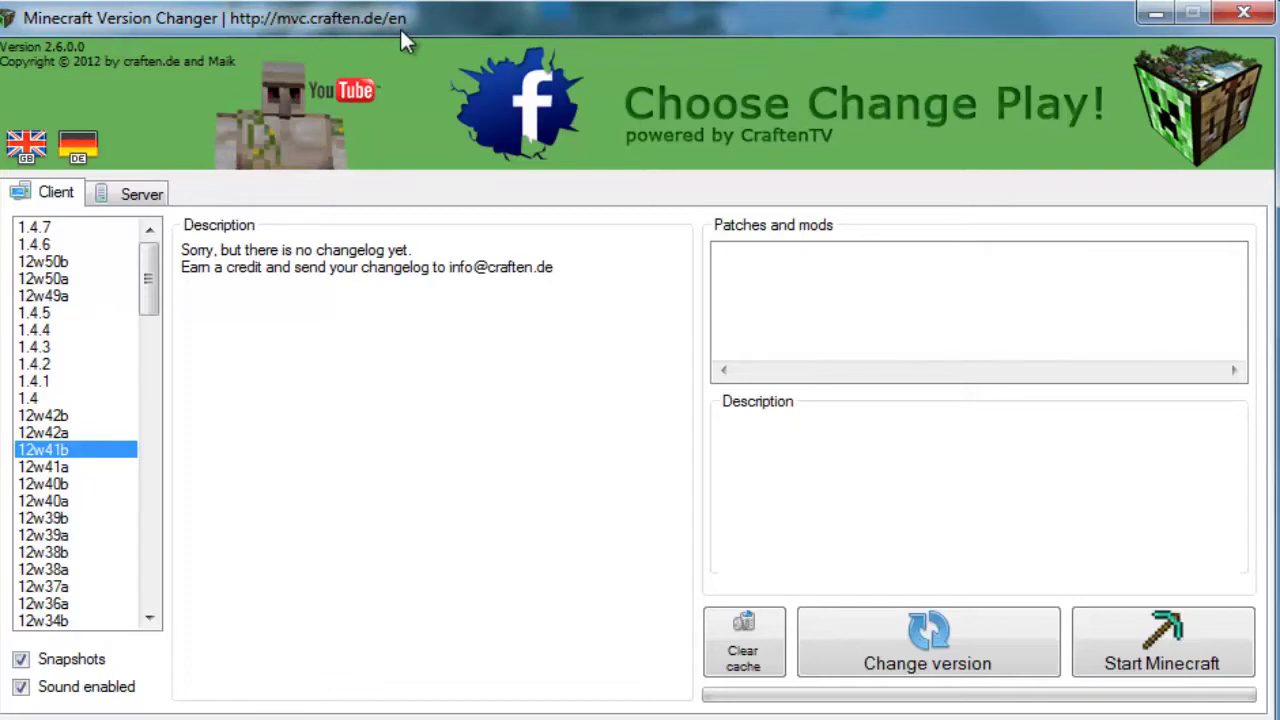
Step: Read the changelogs of several recent client versions, including snapshot 12w50b, 1.4.6 and 1.4.5
{"action": "left_click", "coordinate": [45, 262]}
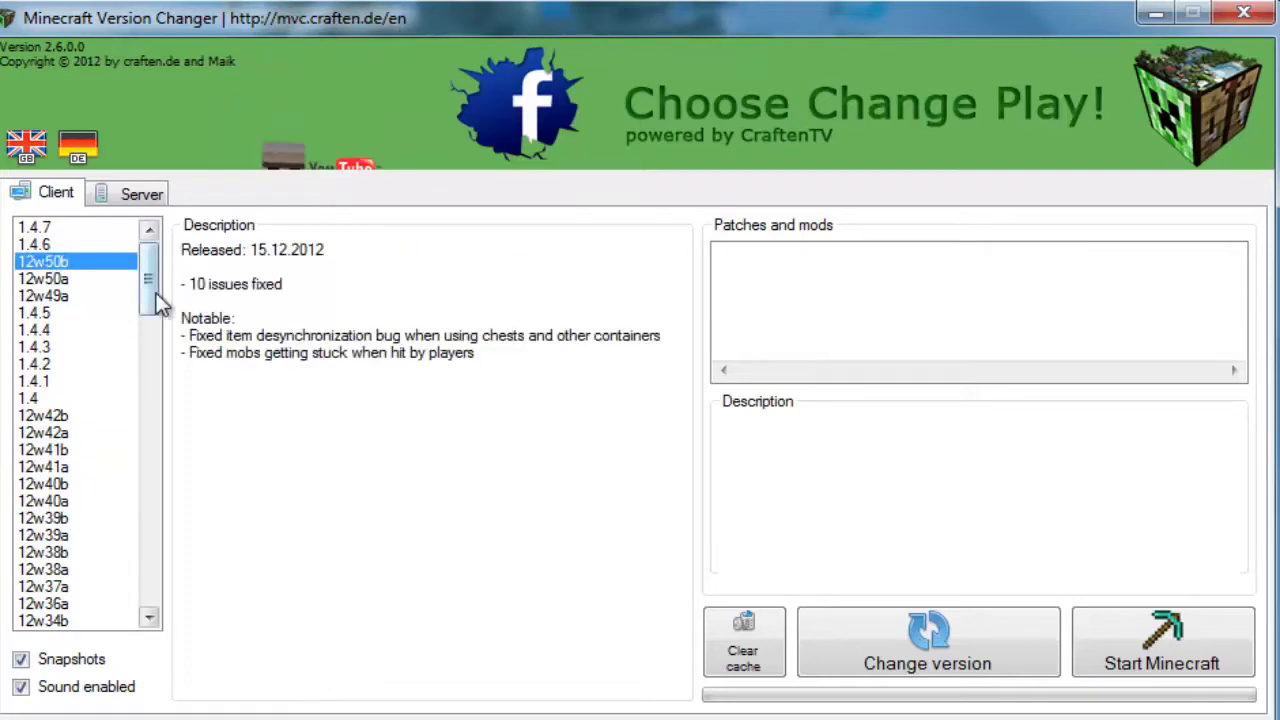
{"action": "left_click", "coordinate": [82, 248]}
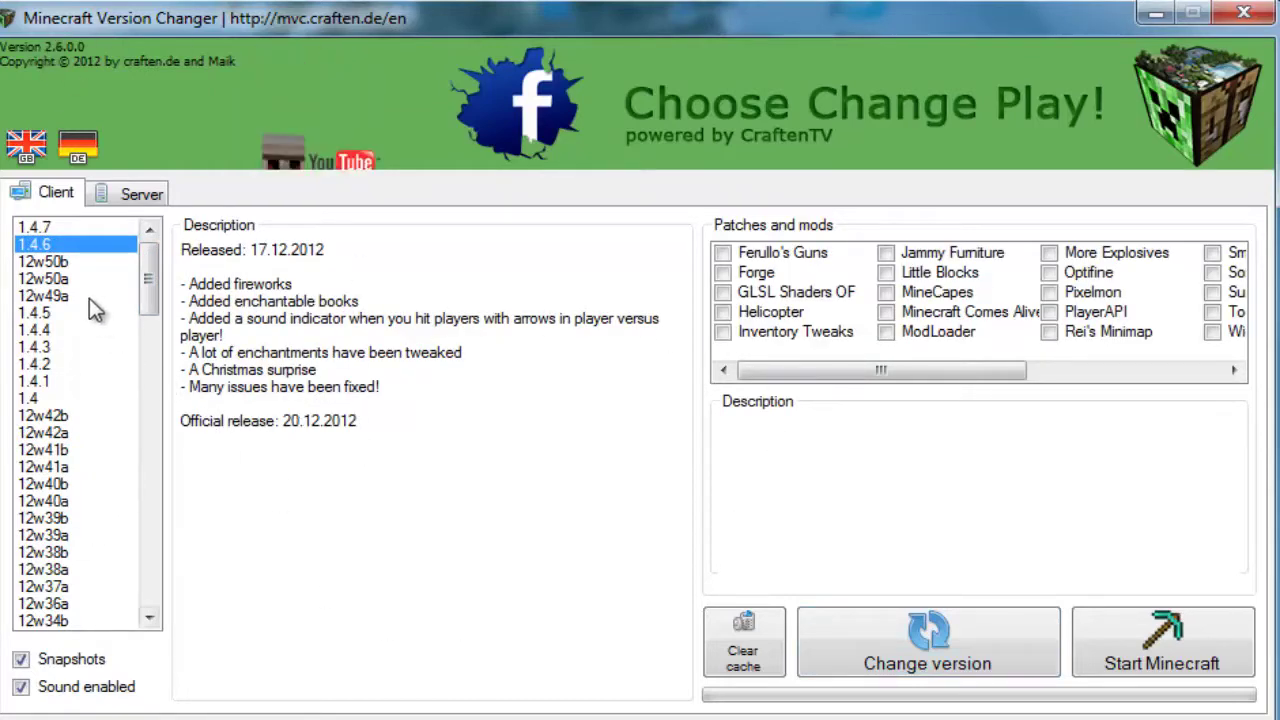
{"action": "left_click", "coordinate": [40, 262]}
{"action": "key", "text": "Up"}
{"action": "left_click", "coordinate": [40, 346]}
{"action": "key", "text": "Up"}
{"action": "key", "text": "Up"}
Step: Browse the client versions down to the oldest Alpha releases and view the description of InDev
{"action": "scroll", "coordinate": [86, 440], "scroll_direction": "down", "scroll_amount": 10}
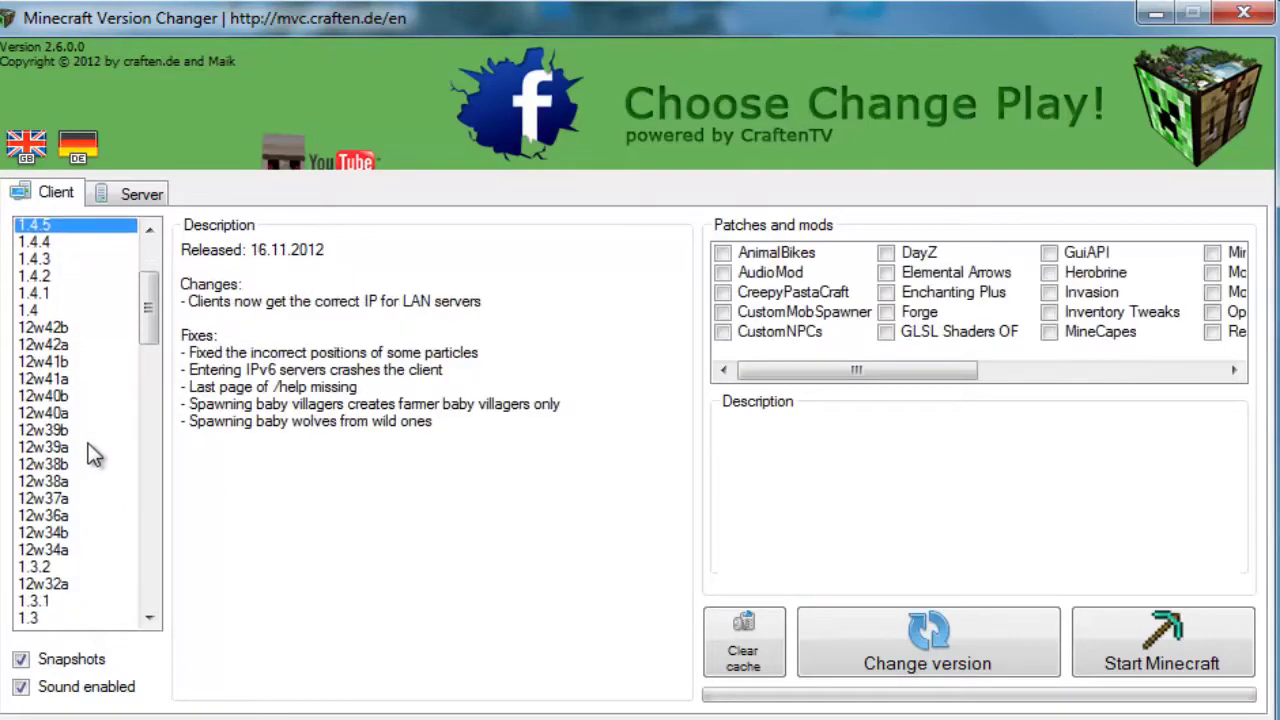
{"action": "scroll", "coordinate": [90, 455], "scroll_direction": "down", "scroll_amount": 15}
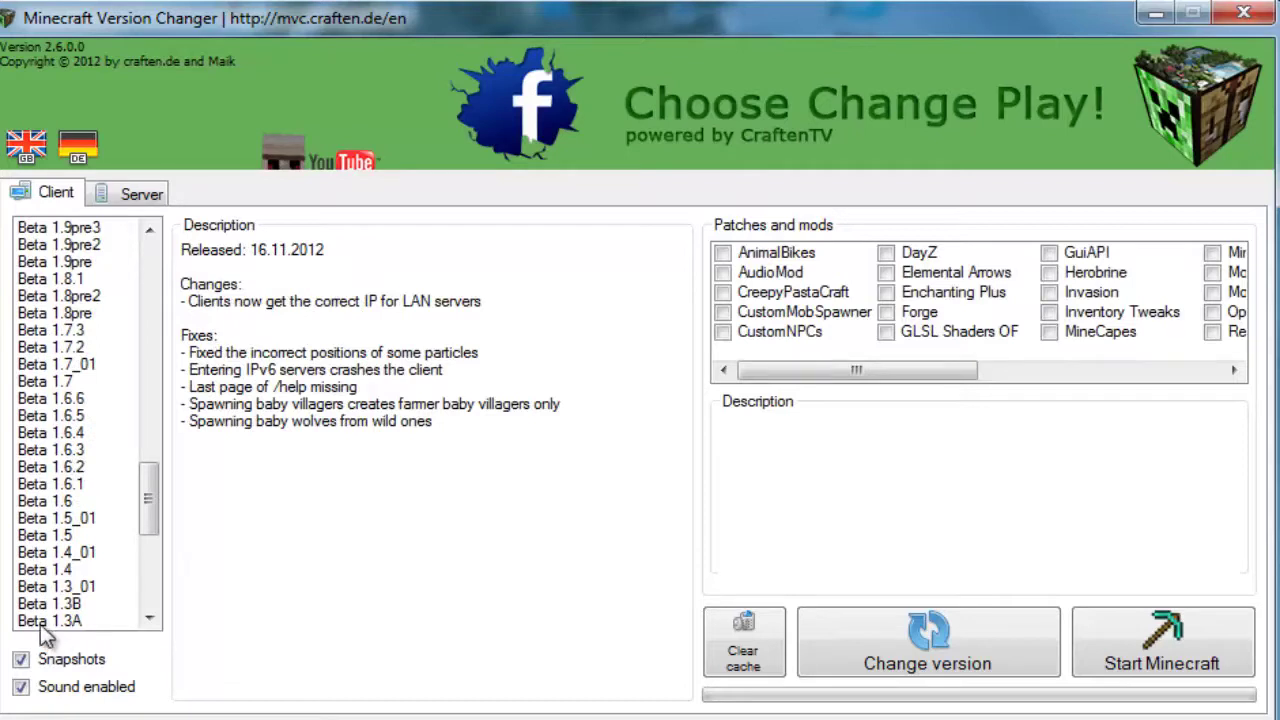
{"action": "scroll", "coordinate": [35, 590], "scroll_direction": "down", "scroll_amount": 2}
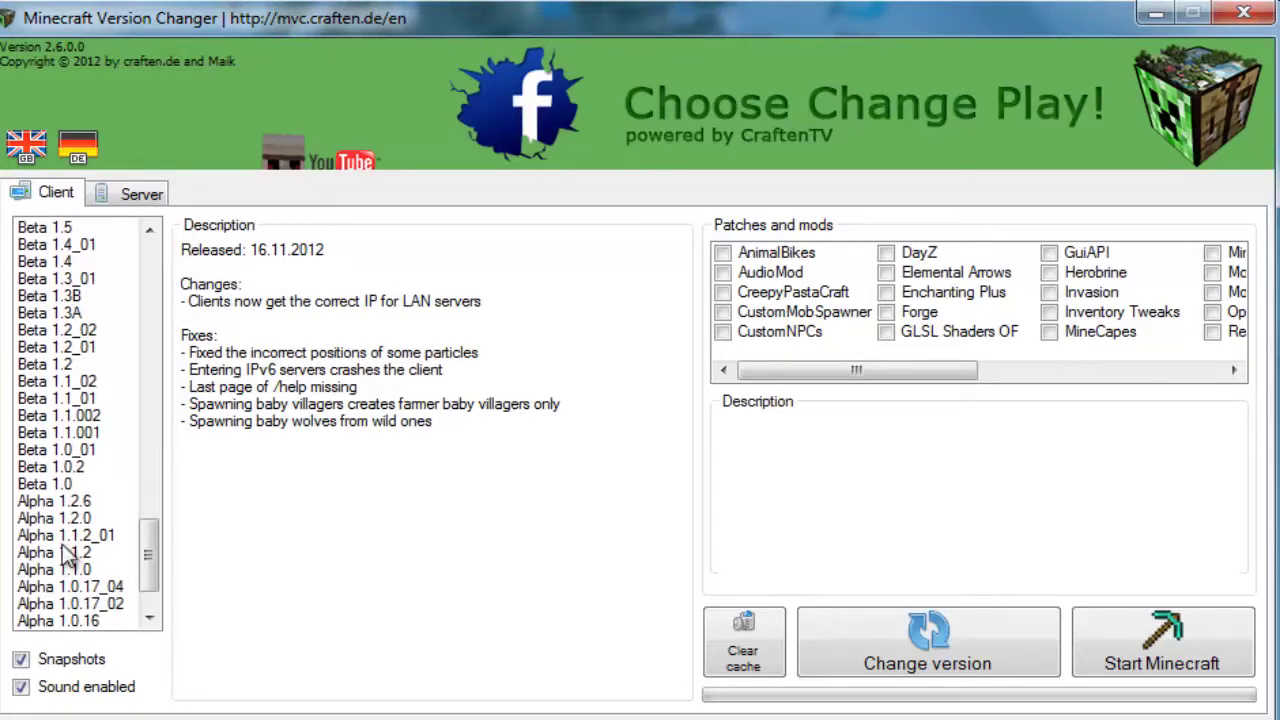
{"action": "scroll", "coordinate": [105, 360], "scroll_direction": "down", "scroll_amount": 3}
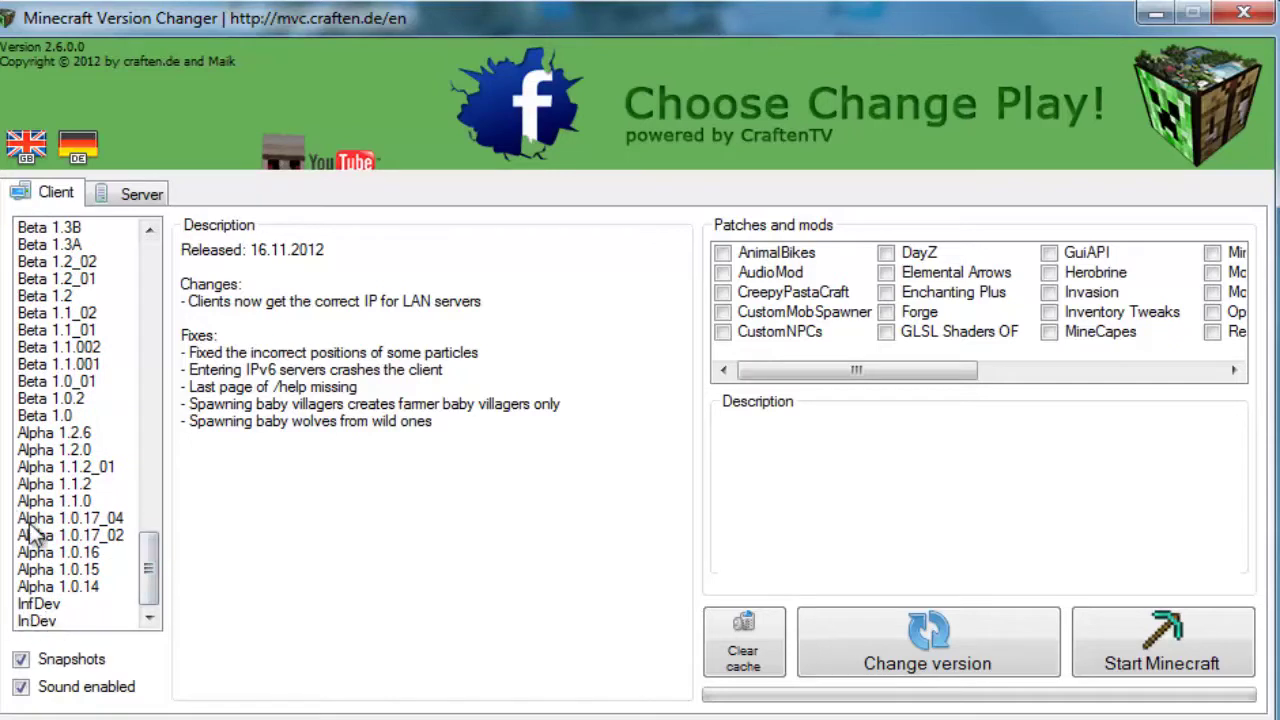
{"action": "left_click", "coordinate": [40, 619]}
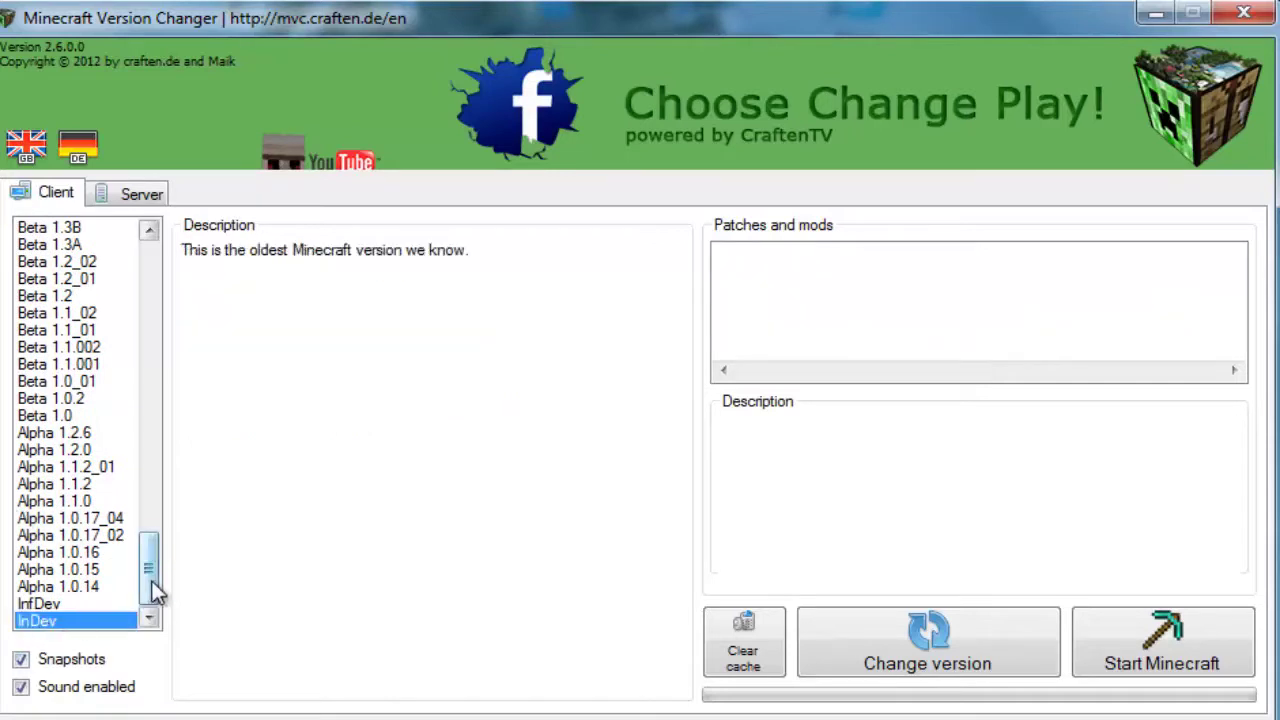
Step: Return to the newest releases and view the changelog of version 1.4.7
{"action": "left_click_drag", "start_coordinate": [157, 591], "coordinate": [196, 320]}
{"action": "scroll", "coordinate": [196, 300], "scroll_direction": "up", "scroll_amount": 10}
{"action": "left_click", "coordinate": [70, 229]}
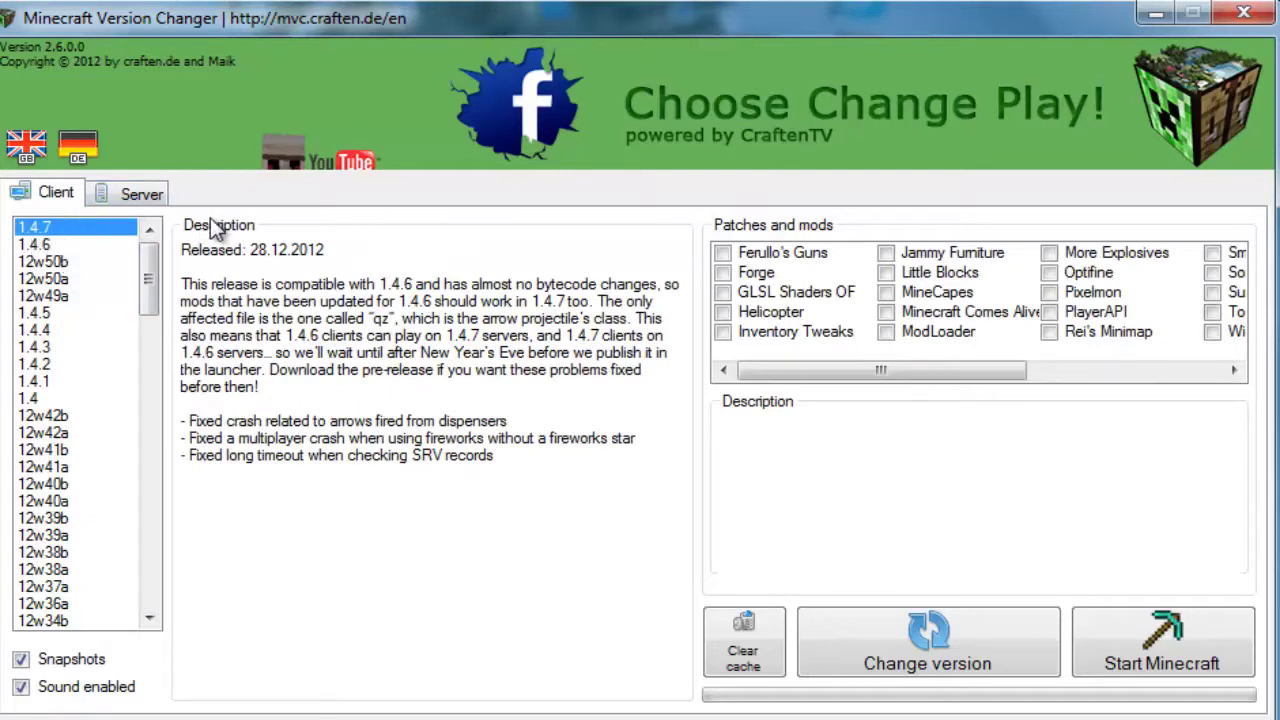
Step: Select version 1.4.6 and enable its Inventory Tweaks, TooManyItems, Rei's Minimap and Optifine mods
{"action": "left_click", "coordinate": [72, 245]}
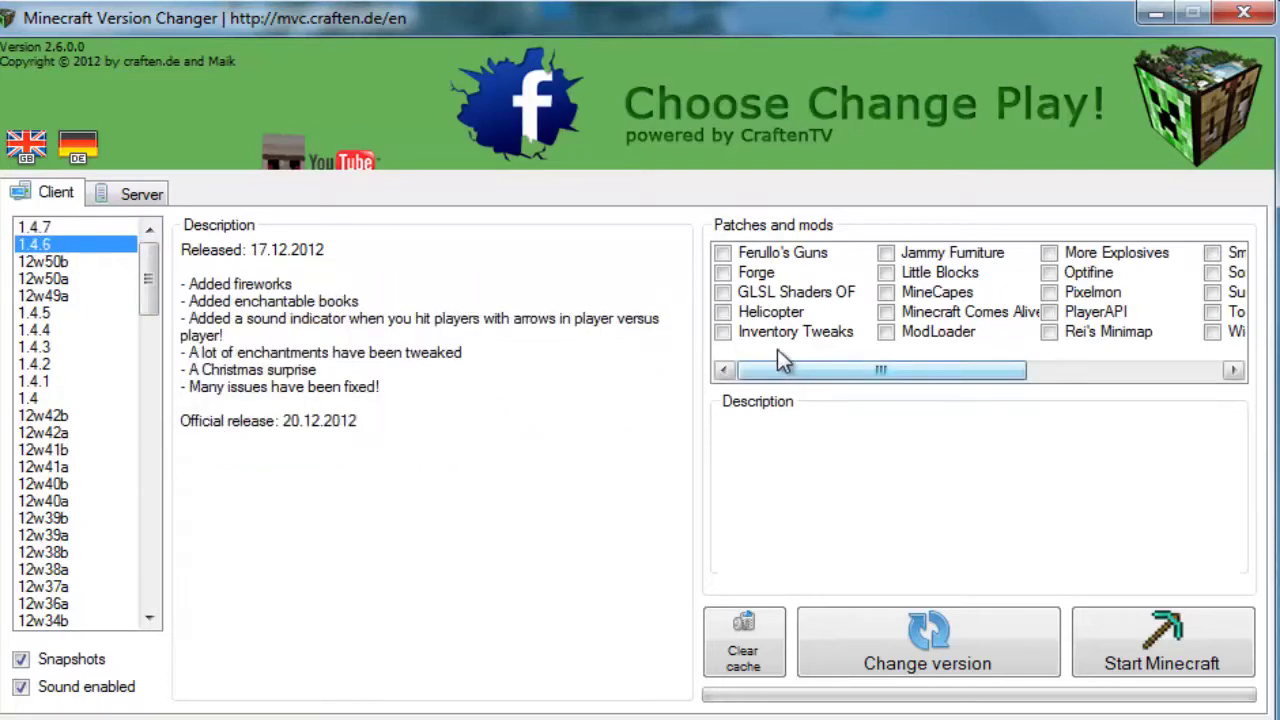
{"action": "left_click", "coordinate": [848, 336]}
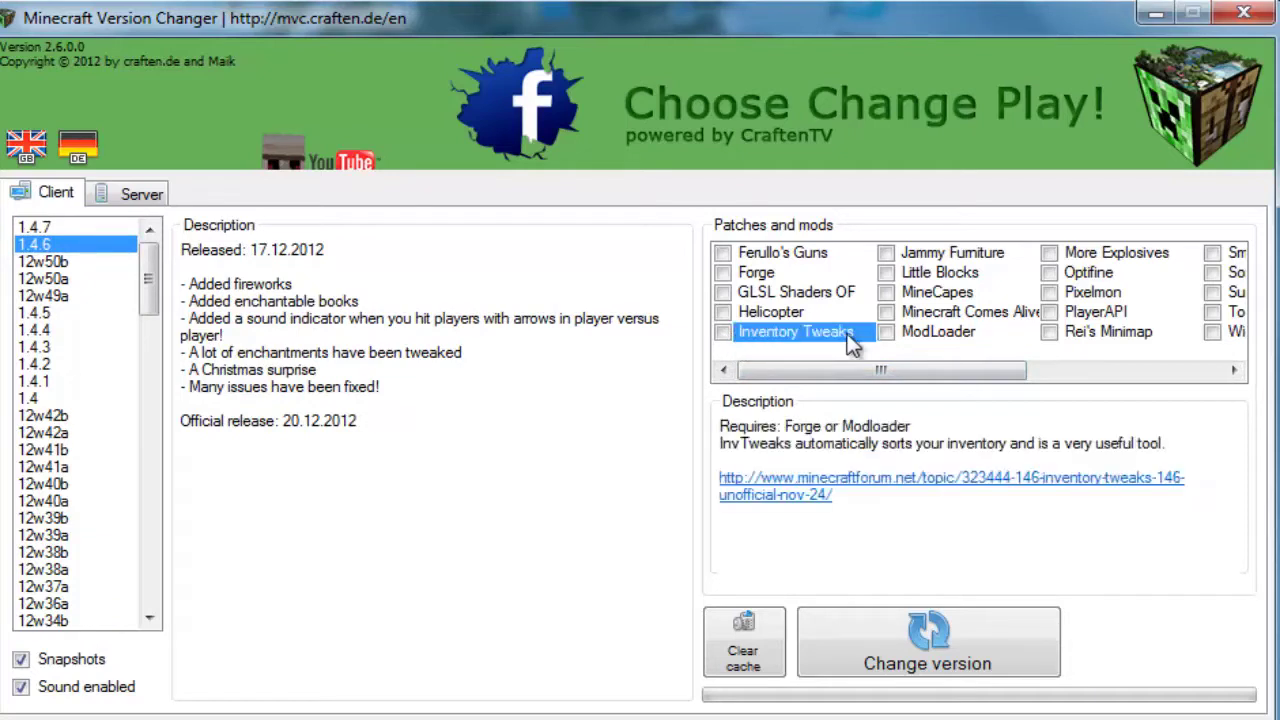
{"action": "left_click", "coordinate": [722, 333]}
{"action": "left_click_drag", "start_coordinate": [890, 362], "coordinate": [1019, 348]}
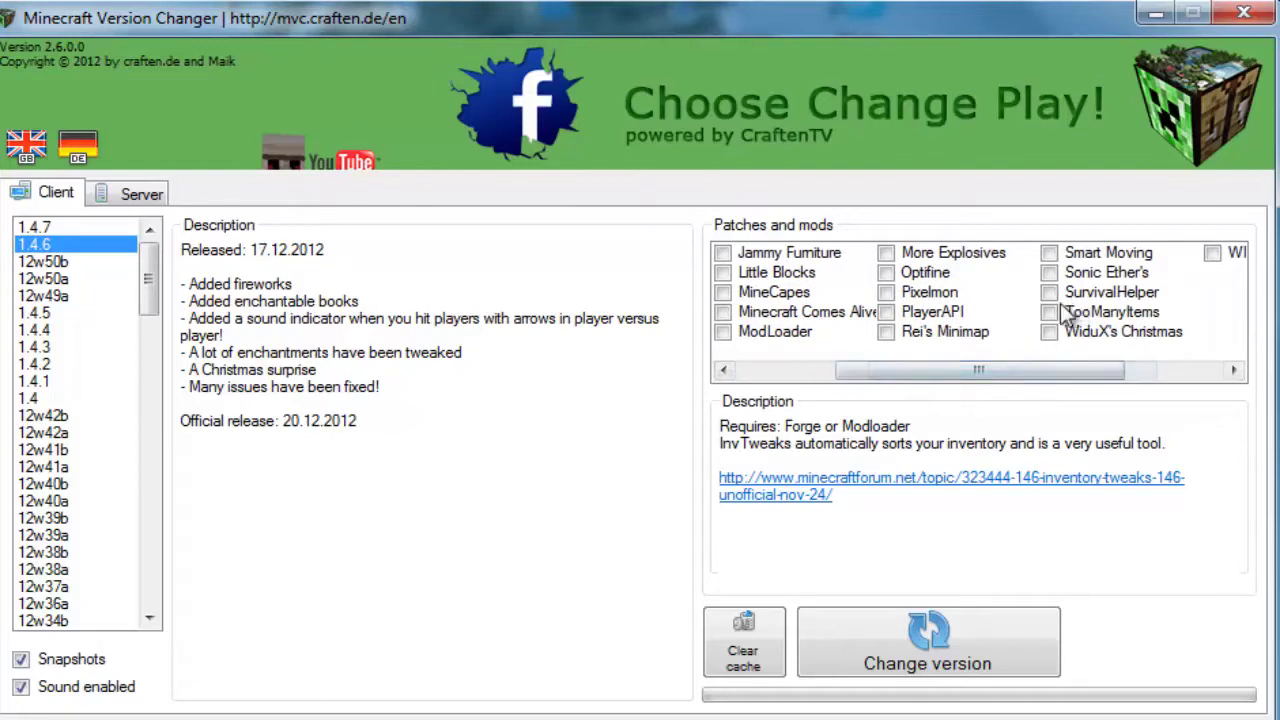
{"action": "left_click", "coordinate": [1048, 312]}
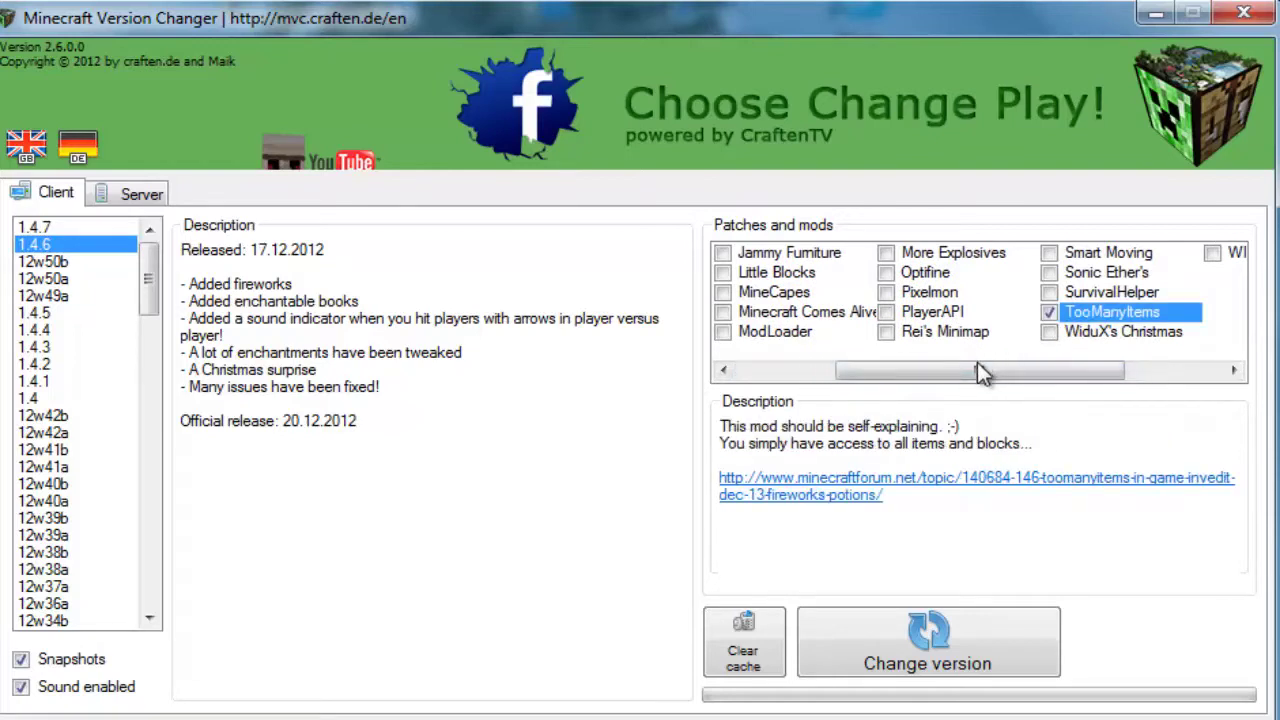
{"action": "left_click", "coordinate": [886, 332]}
{"action": "left_click", "coordinate": [886, 273]}
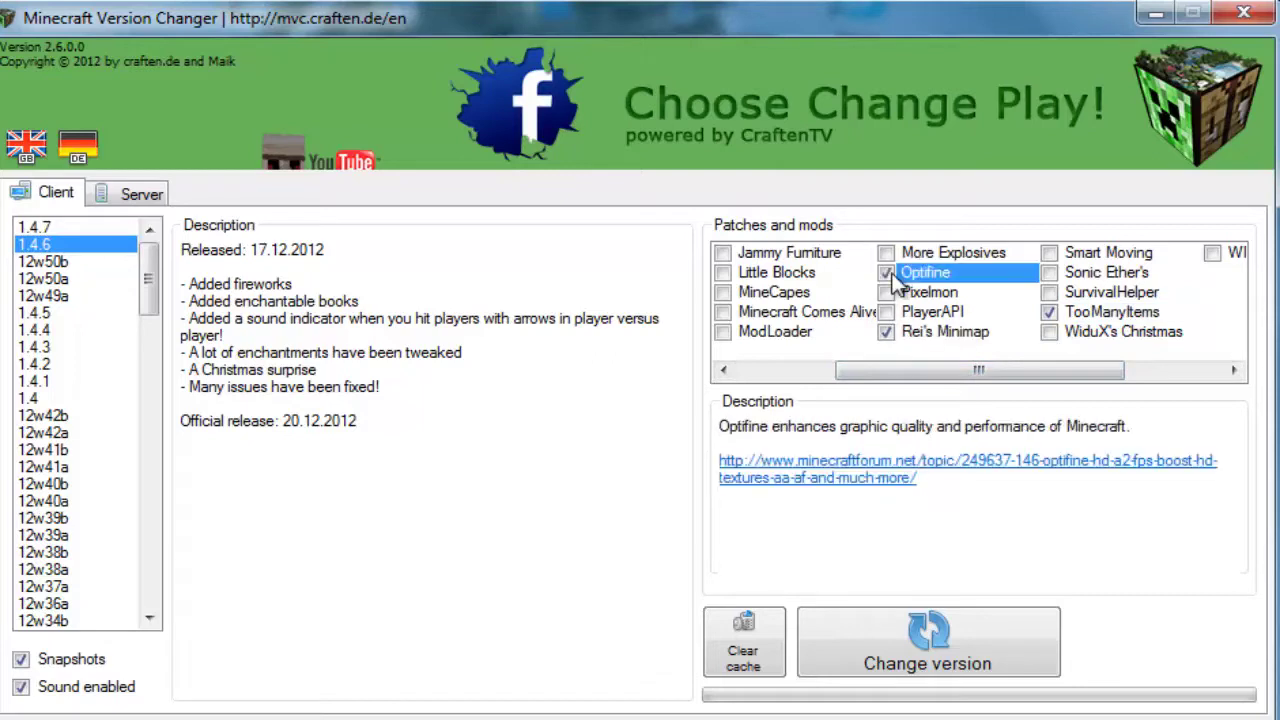
Step: Enable ModLoader and Forge for version 1.4.6, checking what Jammy Furniture requires
{"action": "left_click_drag", "start_coordinate": [894, 379], "coordinate": [781, 372]}
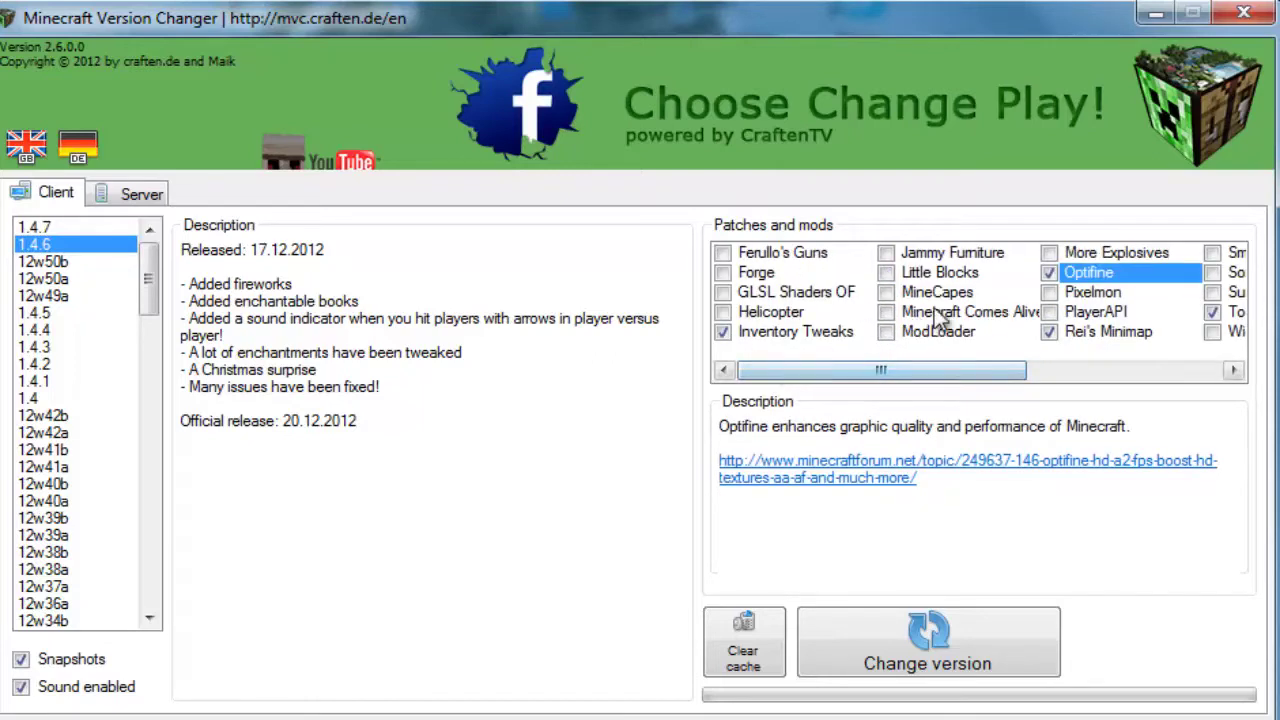
{"action": "left_click", "coordinate": [886, 332]}
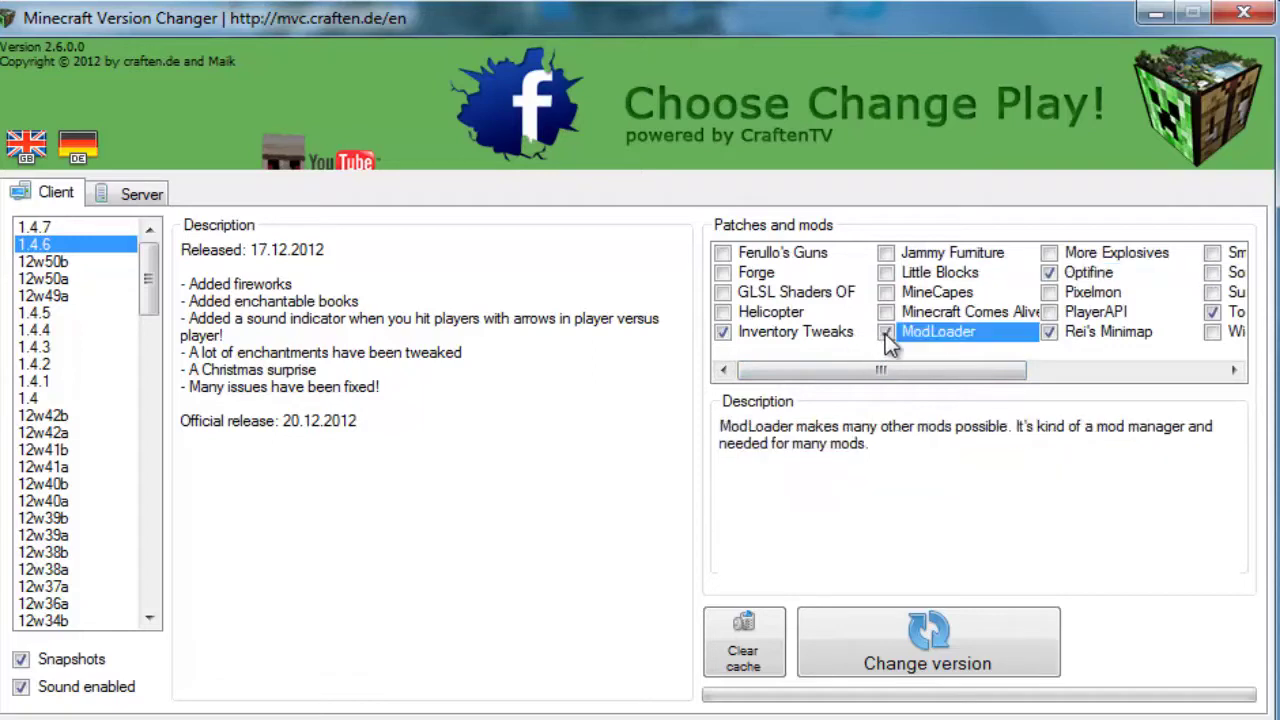
{"action": "left_click", "coordinate": [920, 257]}
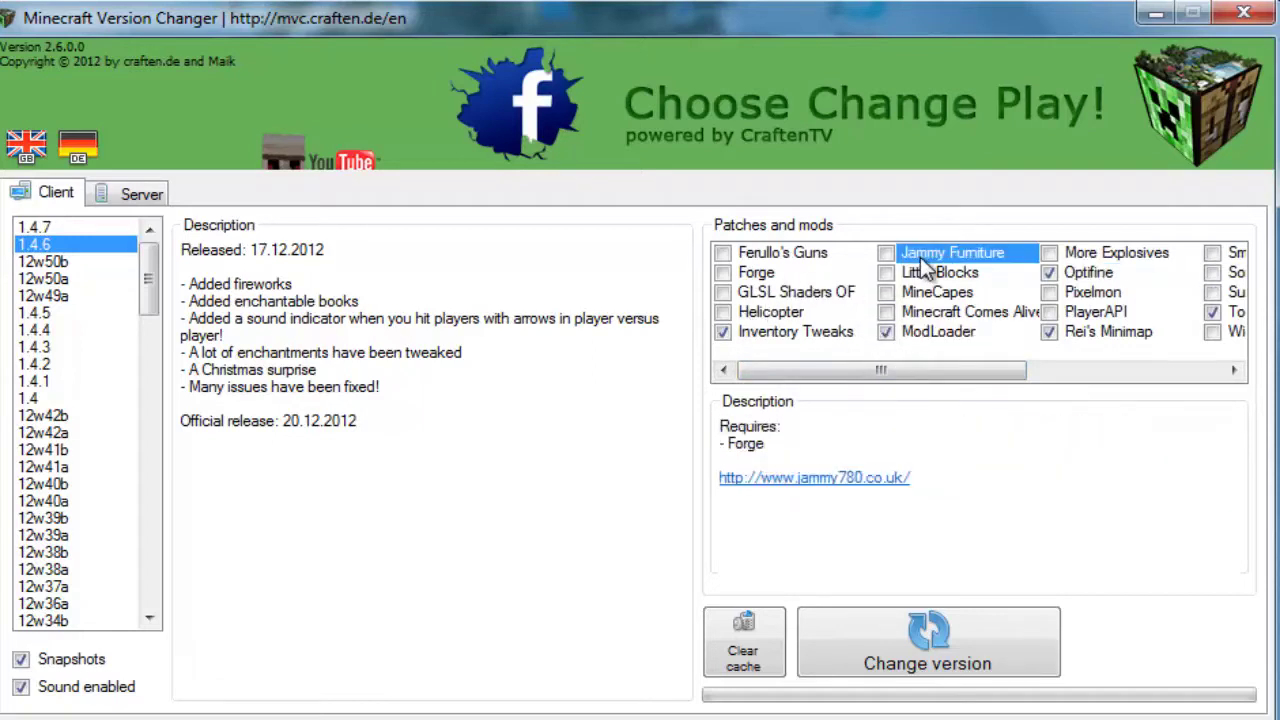
{"action": "left_click", "coordinate": [721, 272]}
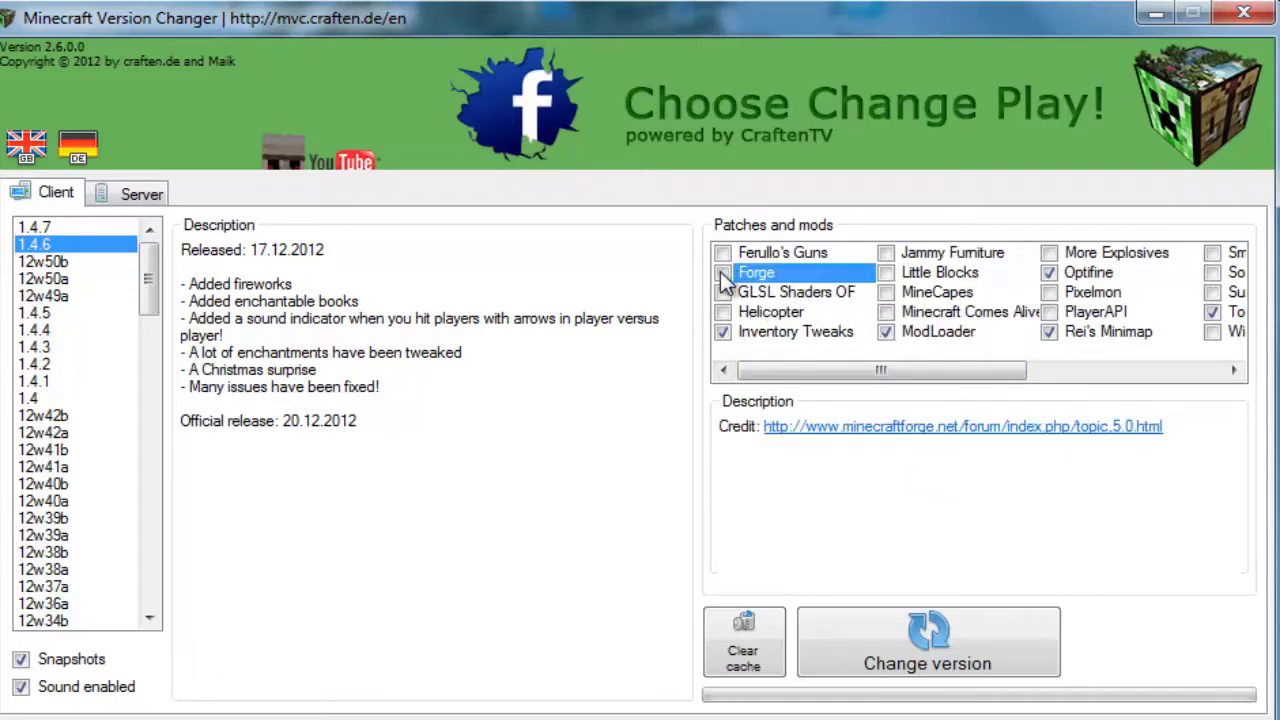
{"action": "left_click", "coordinate": [722, 272]}
Step: Check the requirements of the Ferullo's Guns and Helicopter mods for version 1.4.6
{"action": "left_click", "coordinate": [757, 252]}
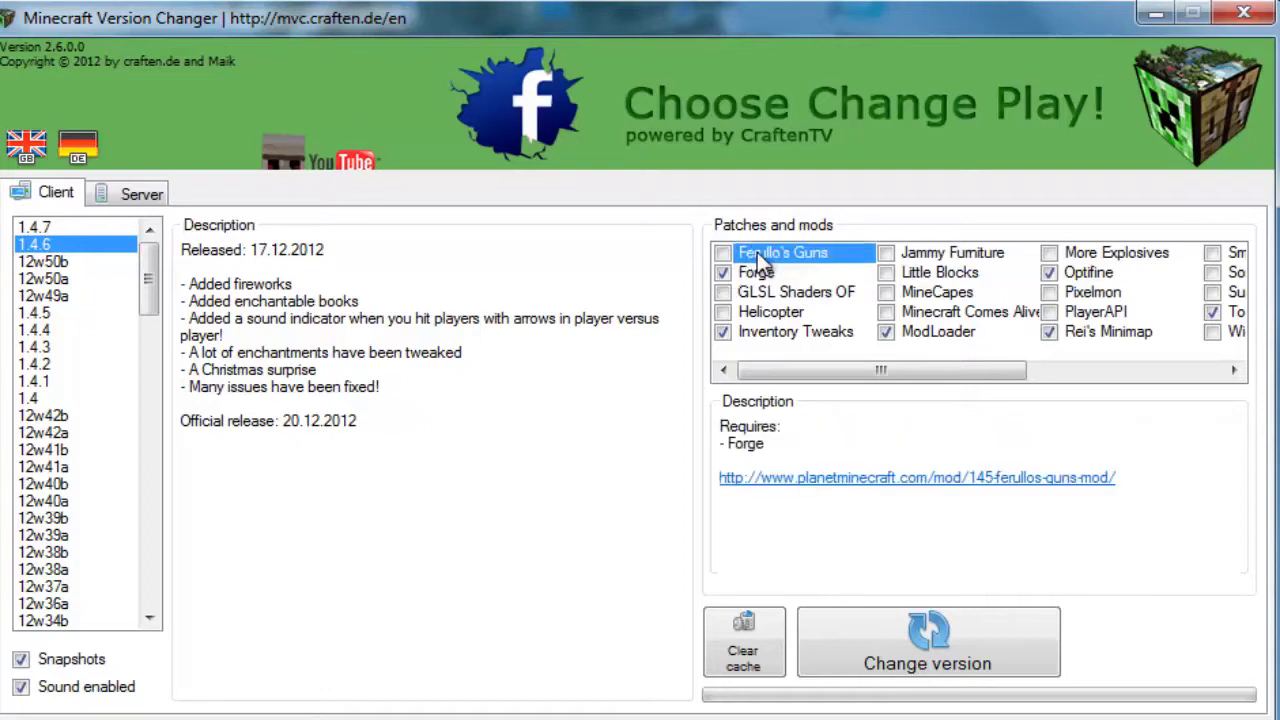
{"action": "left_click", "coordinate": [766, 315]}
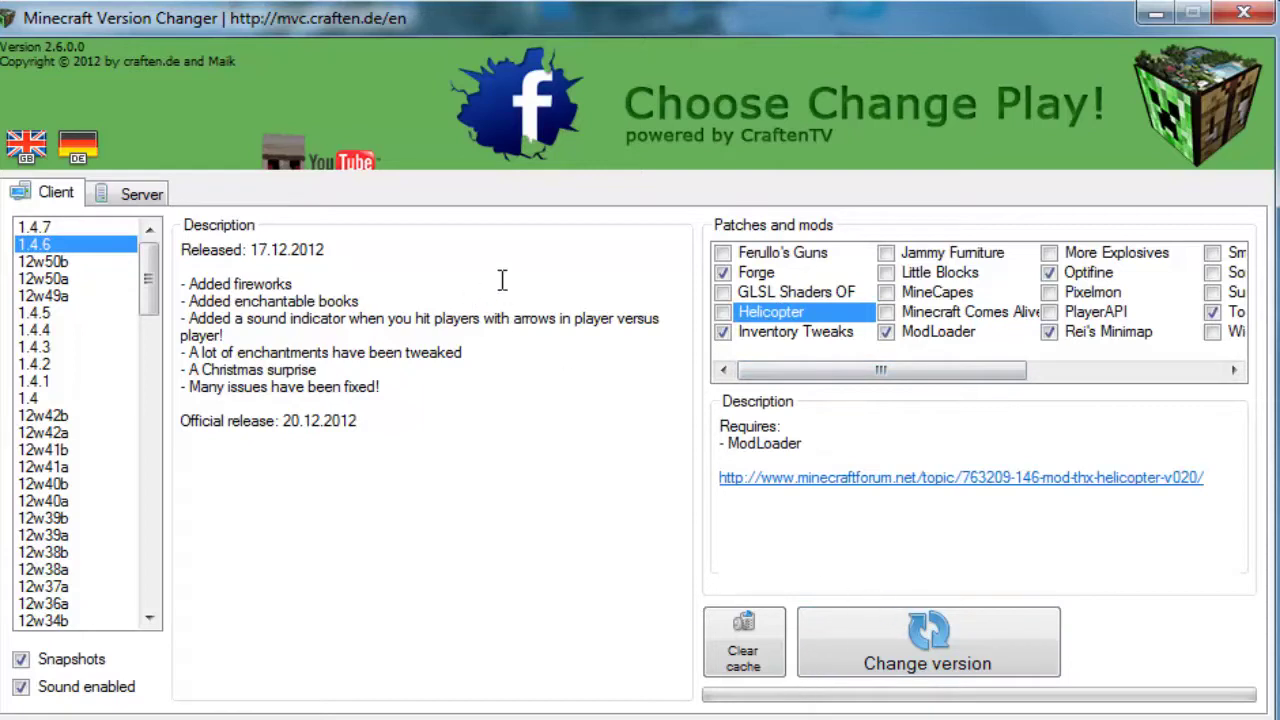
{"action": "left_click", "coordinate": [35, 248]}
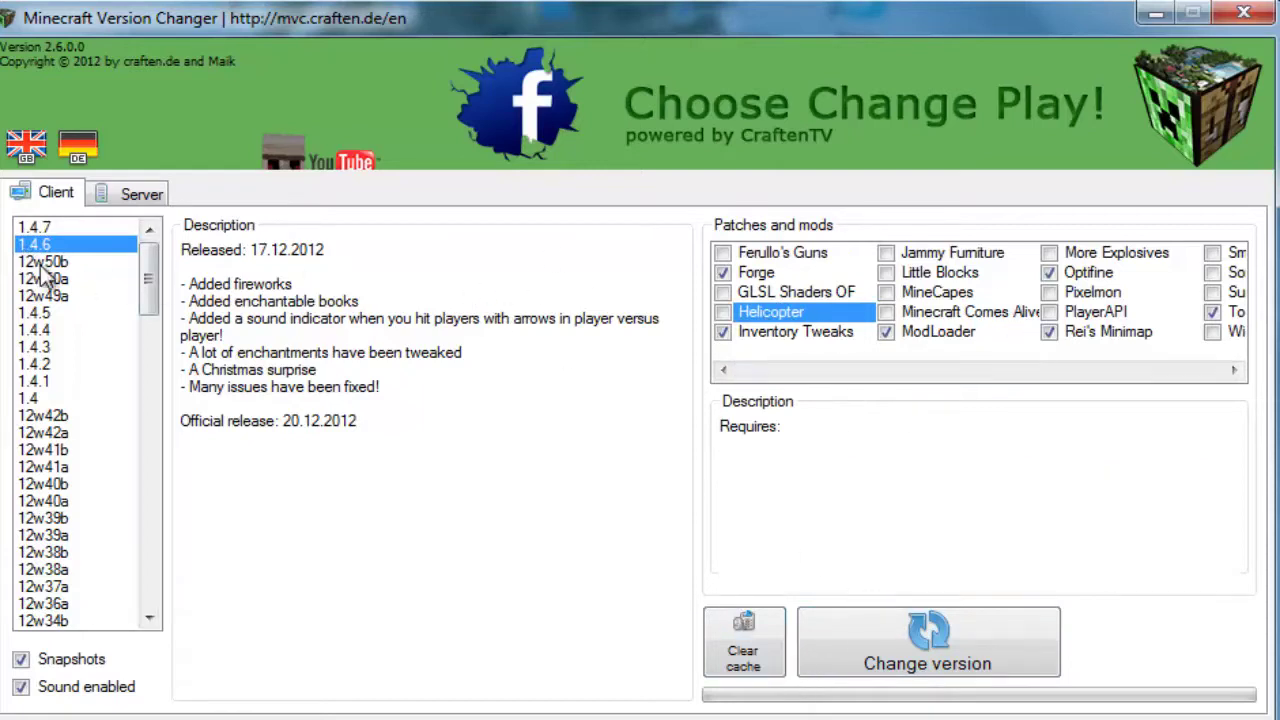
Step: Select version 1.4.5 and enable its AnimalBikes, AudioMod, CustomMobSpawner and Forge mods
{"action": "left_click", "coordinate": [57, 313]}
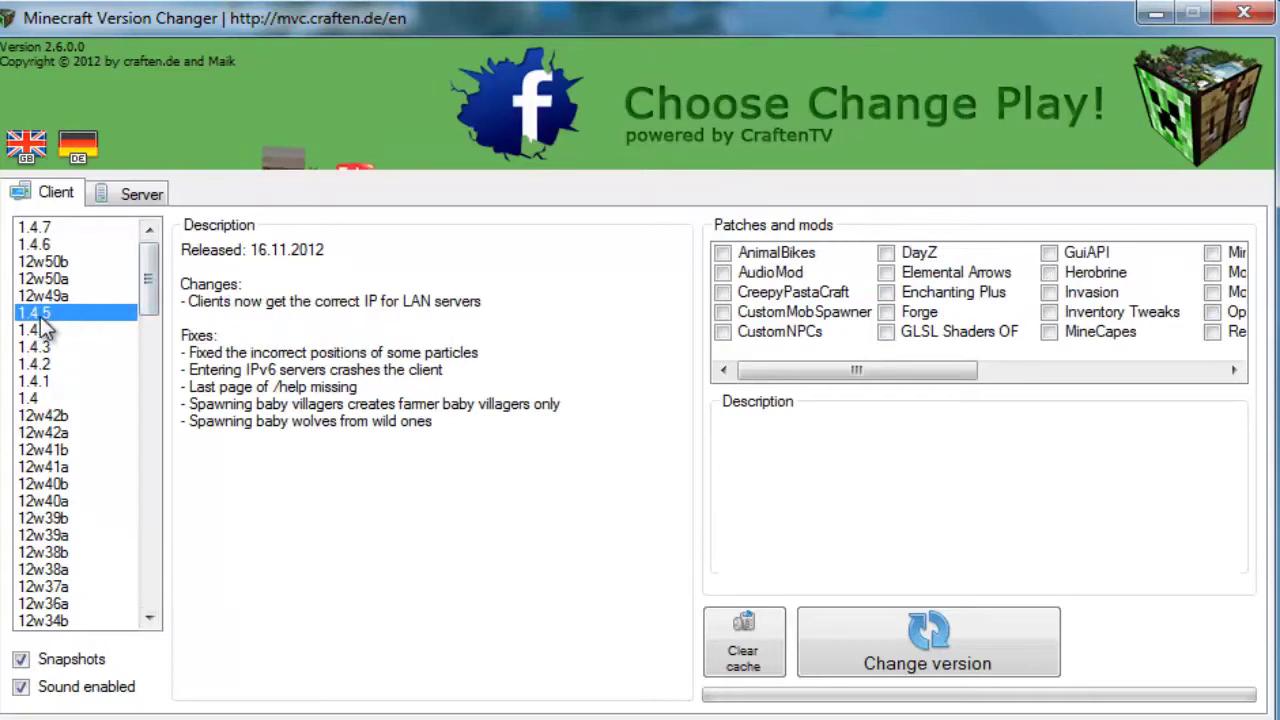
{"action": "left_click", "coordinate": [45, 331]}
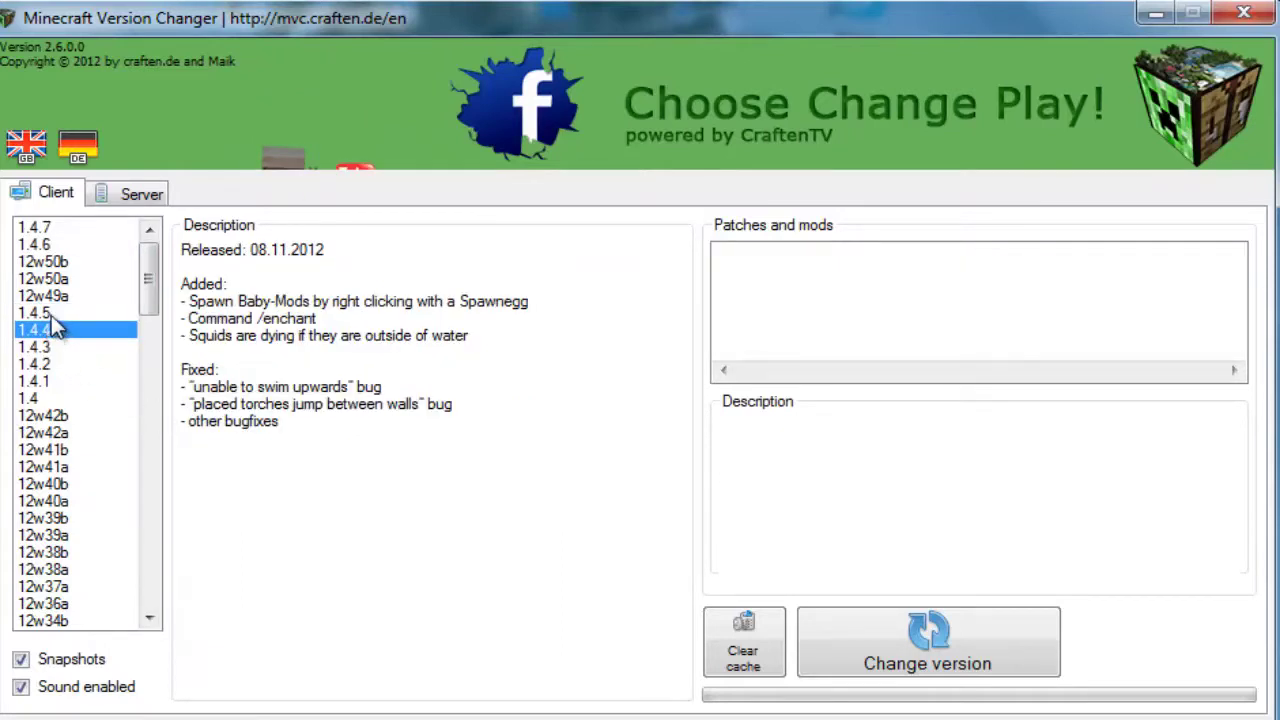
{"action": "left_click", "coordinate": [52, 315]}
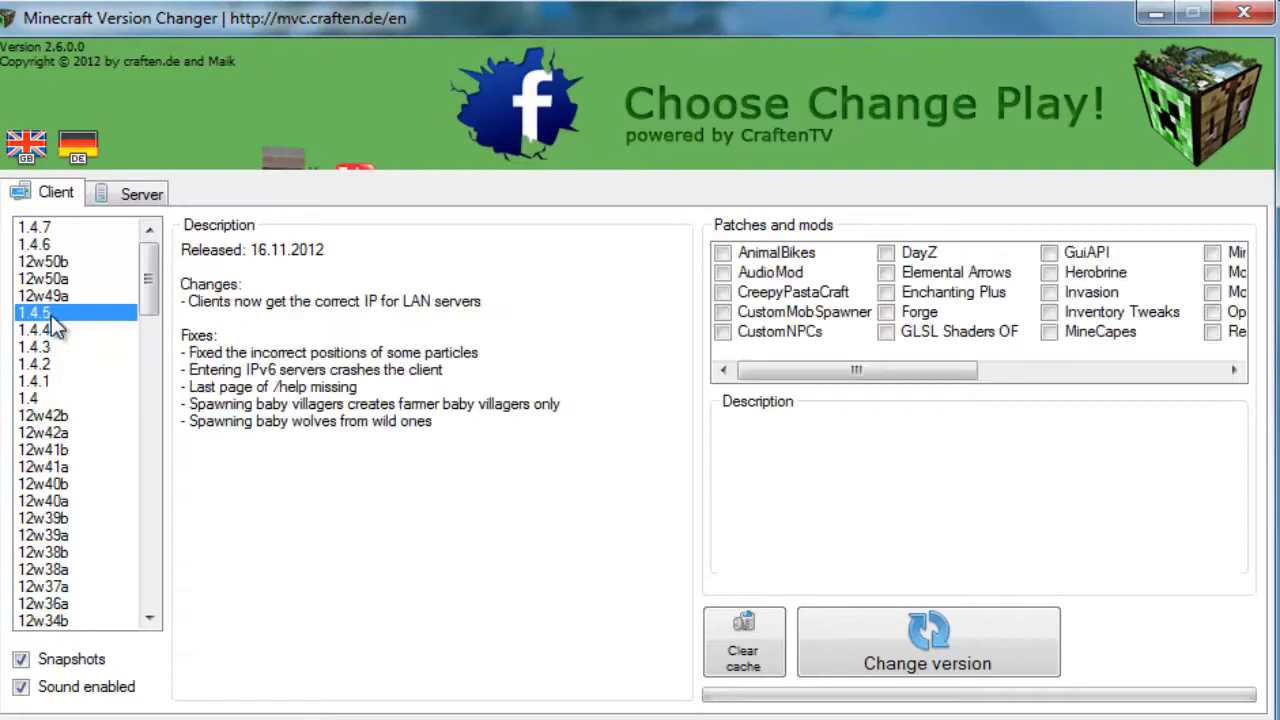
{"action": "left_click", "coordinate": [725, 256]}
{"action": "left_click", "coordinate": [723, 254]}
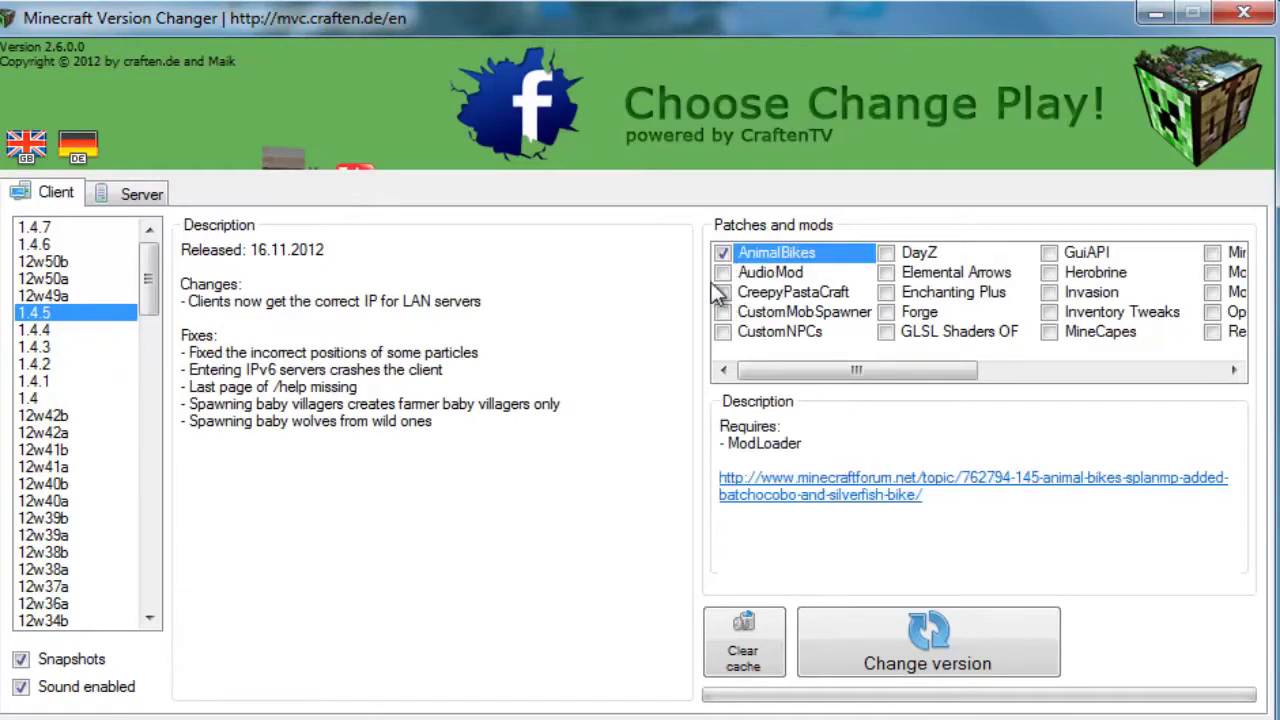
{"action": "left_click", "coordinate": [722, 273]}
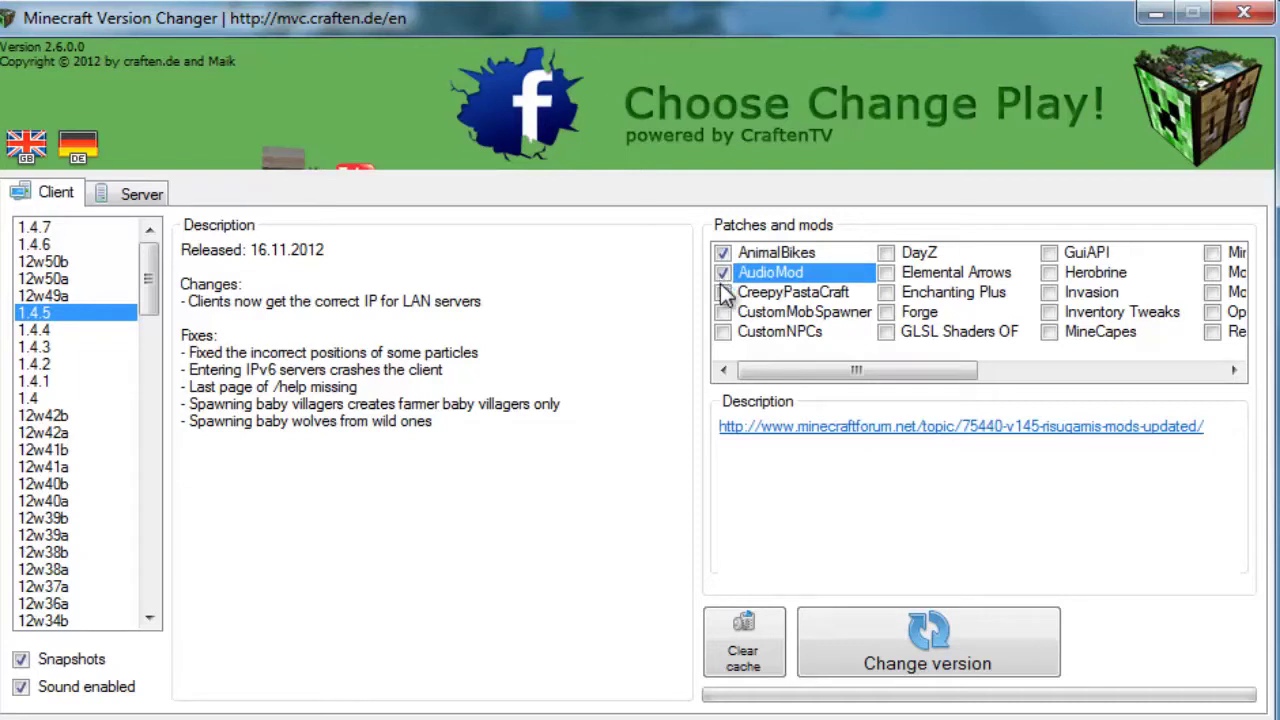
{"action": "left_click", "coordinate": [722, 312]}
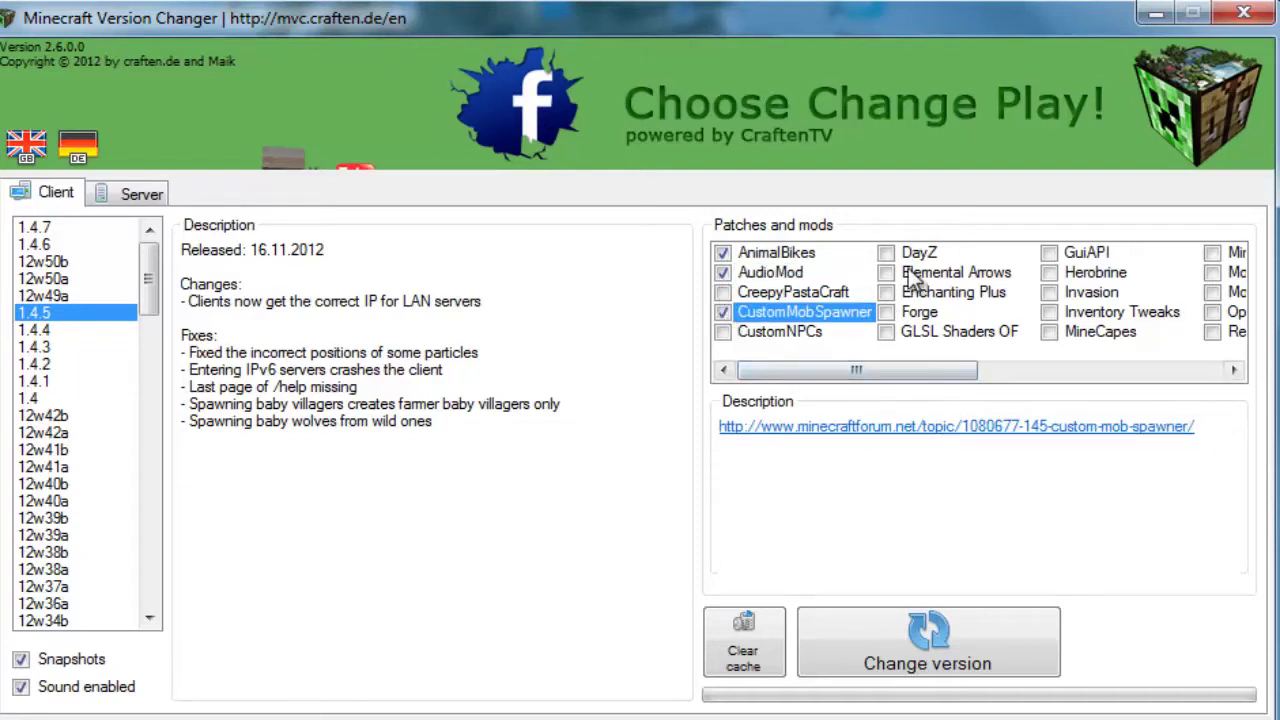
{"action": "left_click", "coordinate": [886, 312]}
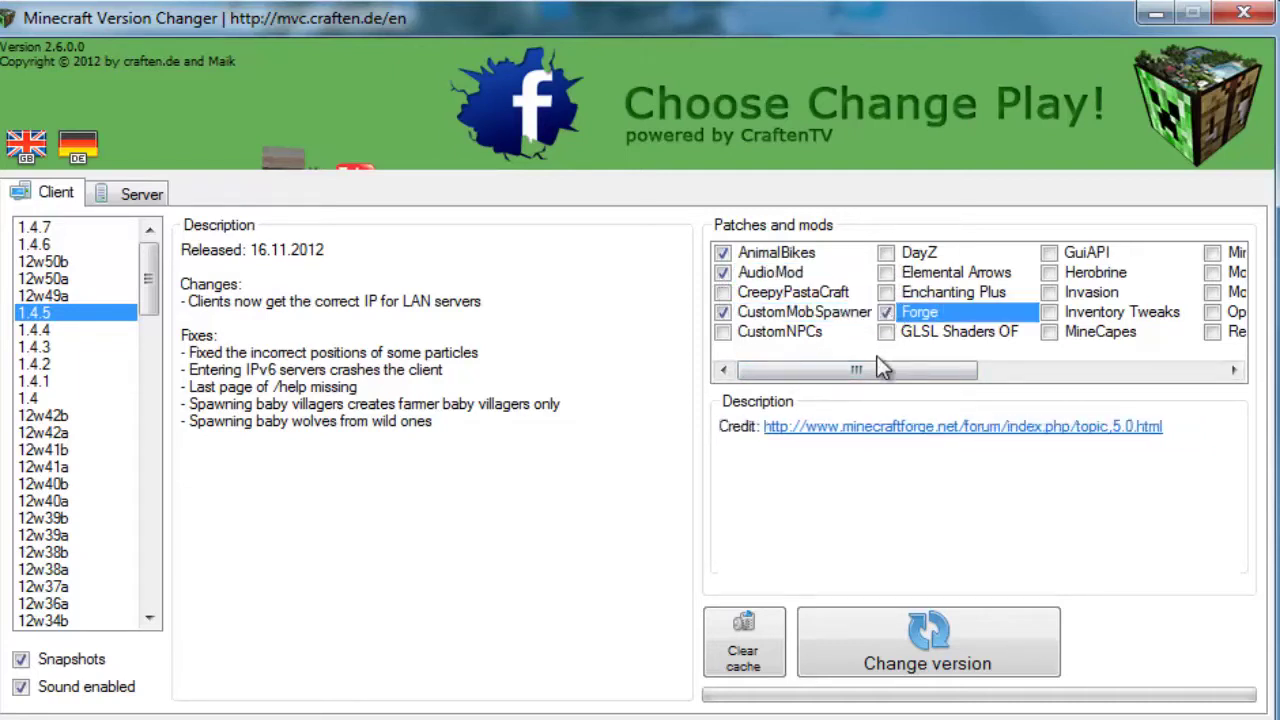
Step: Enable the Enchanting Plus, GuiAPI, Herobrine and Inventory Tweaks mods for version 1.4.5
{"action": "left_click_drag", "start_coordinate": [862, 370], "coordinate": [944, 371]}
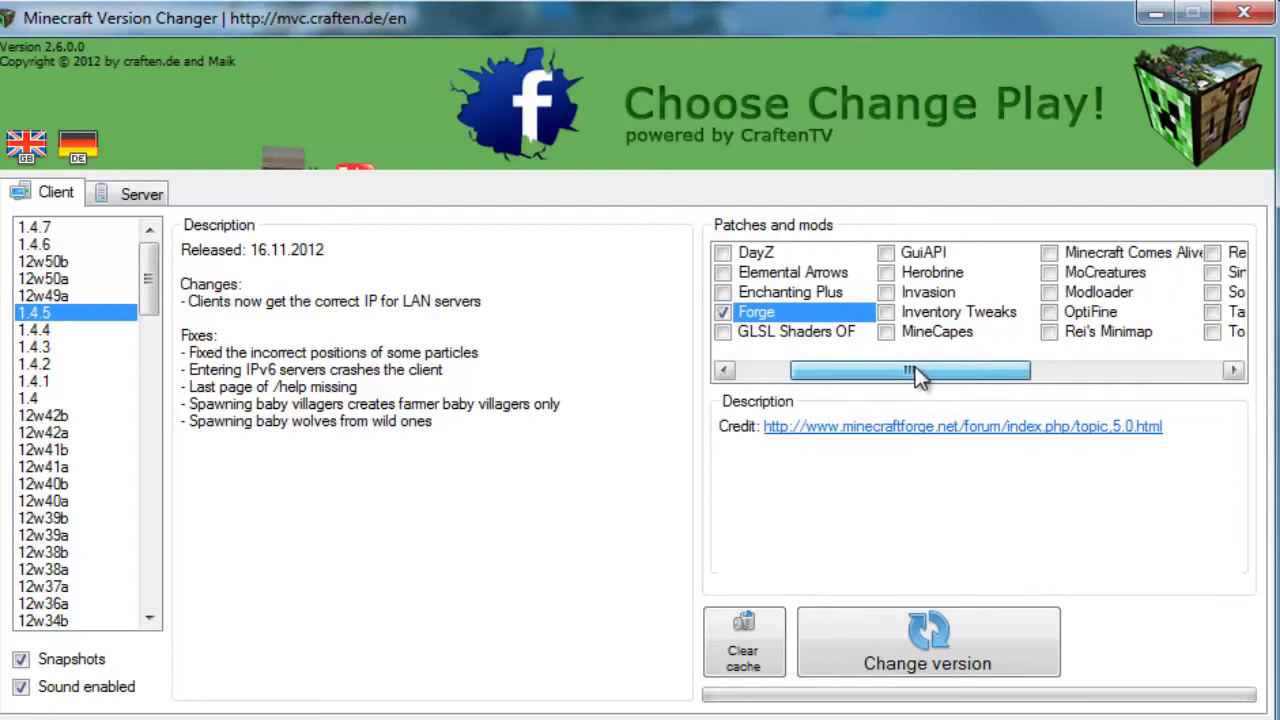
{"action": "left_click", "coordinate": [730, 292]}
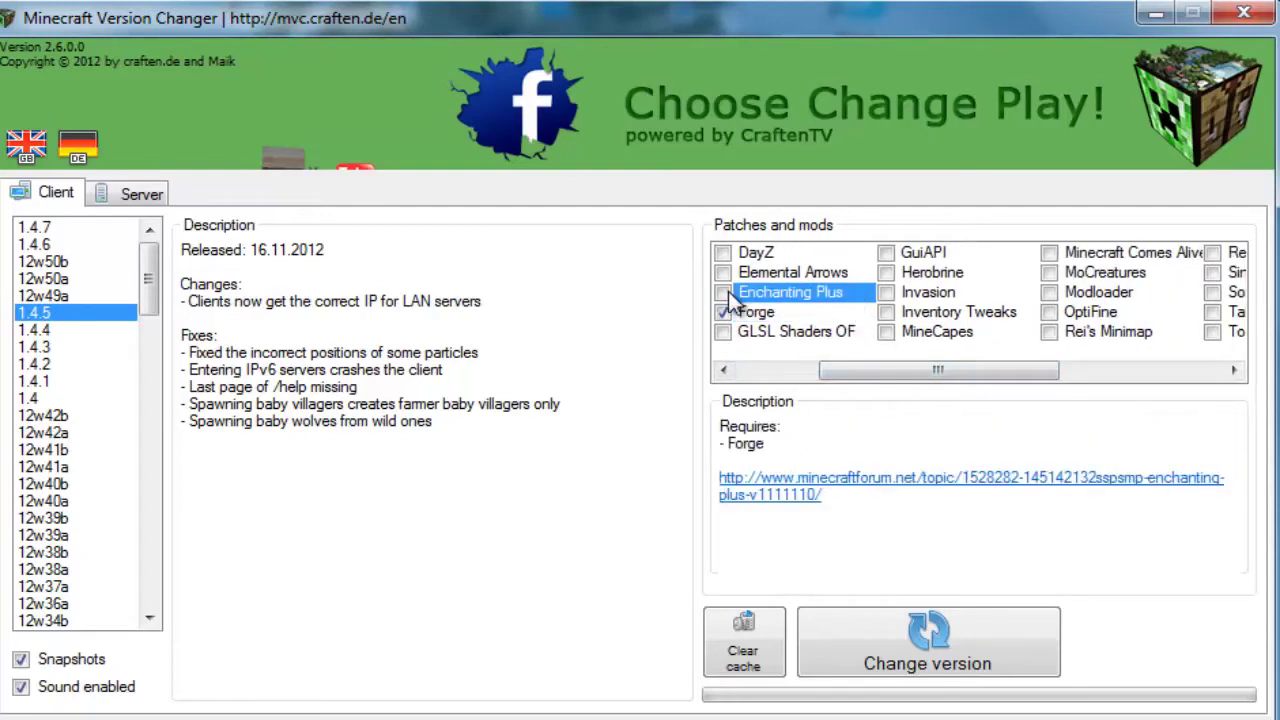
{"action": "left_click", "coordinate": [723, 293]}
{"action": "left_click", "coordinate": [887, 252]}
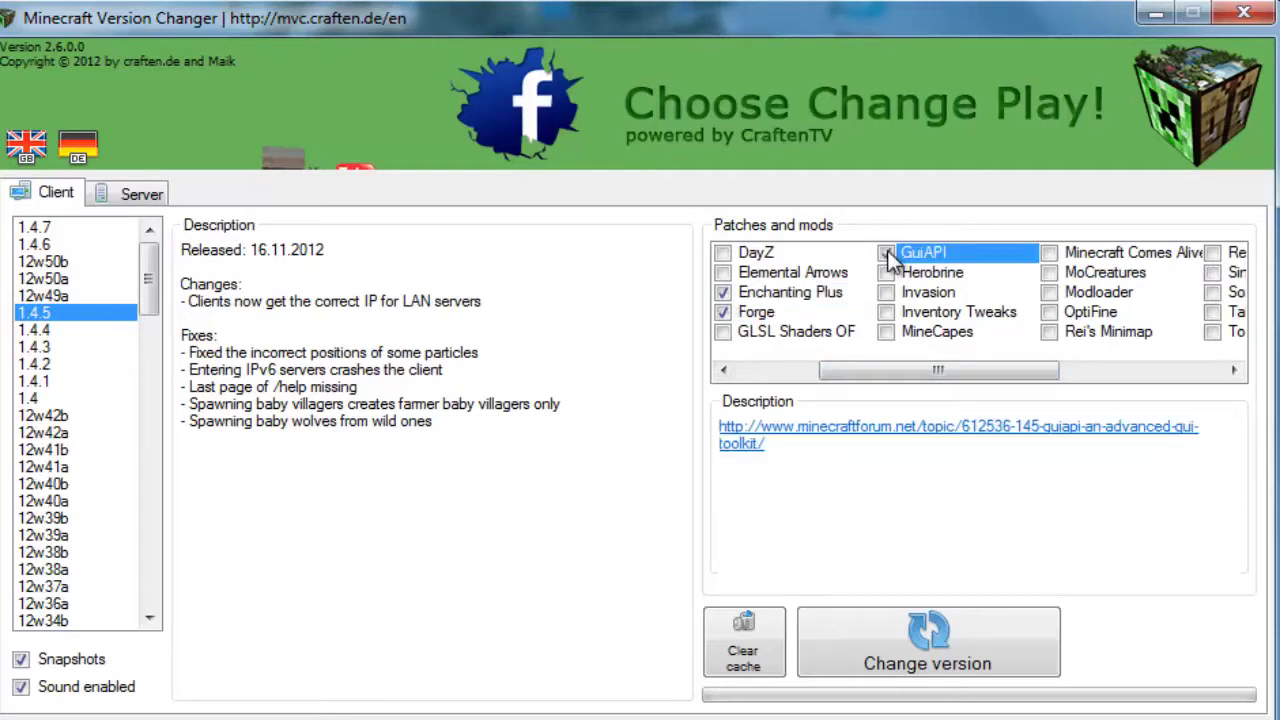
{"action": "left_click", "coordinate": [886, 272]}
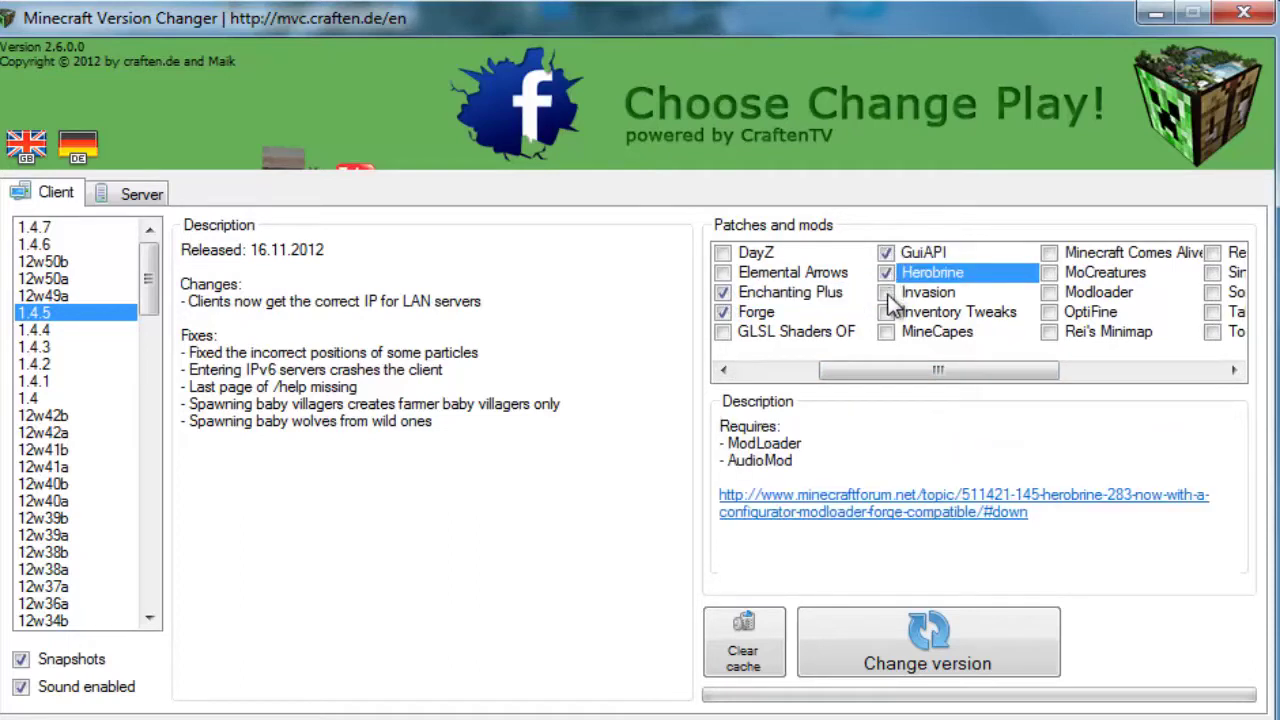
{"action": "left_click", "coordinate": [886, 312]}
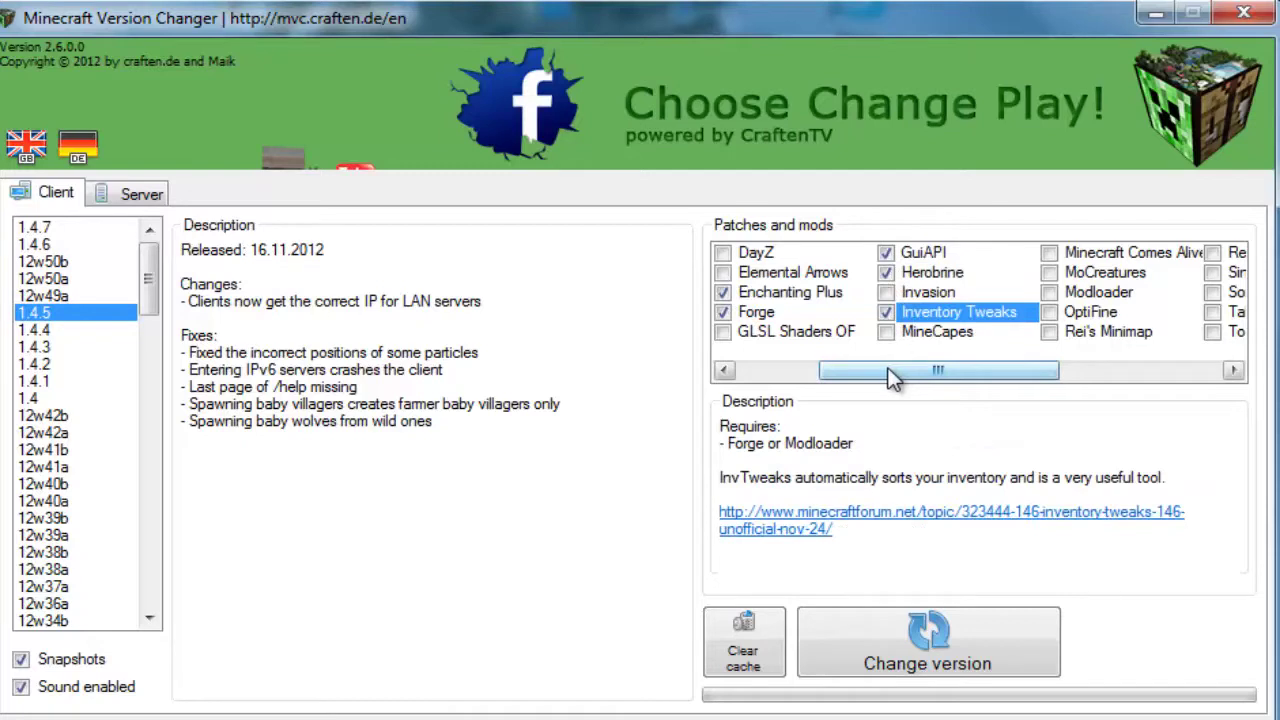
Step: Enable the MoCreatures, OptiFine, Modloader and Rei's Minimap mods for version 1.4.5
{"action": "left_click_drag", "start_coordinate": [893, 377], "coordinate": [973, 377]}
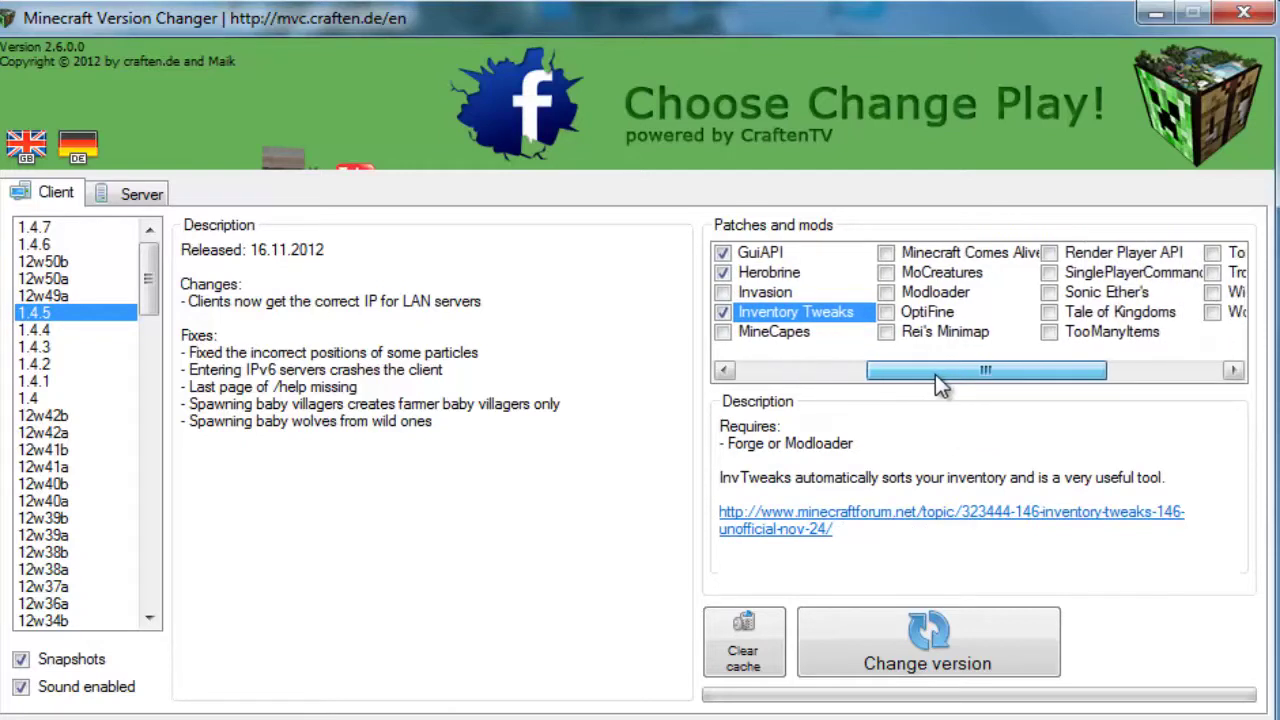
{"action": "left_click", "coordinate": [887, 273]}
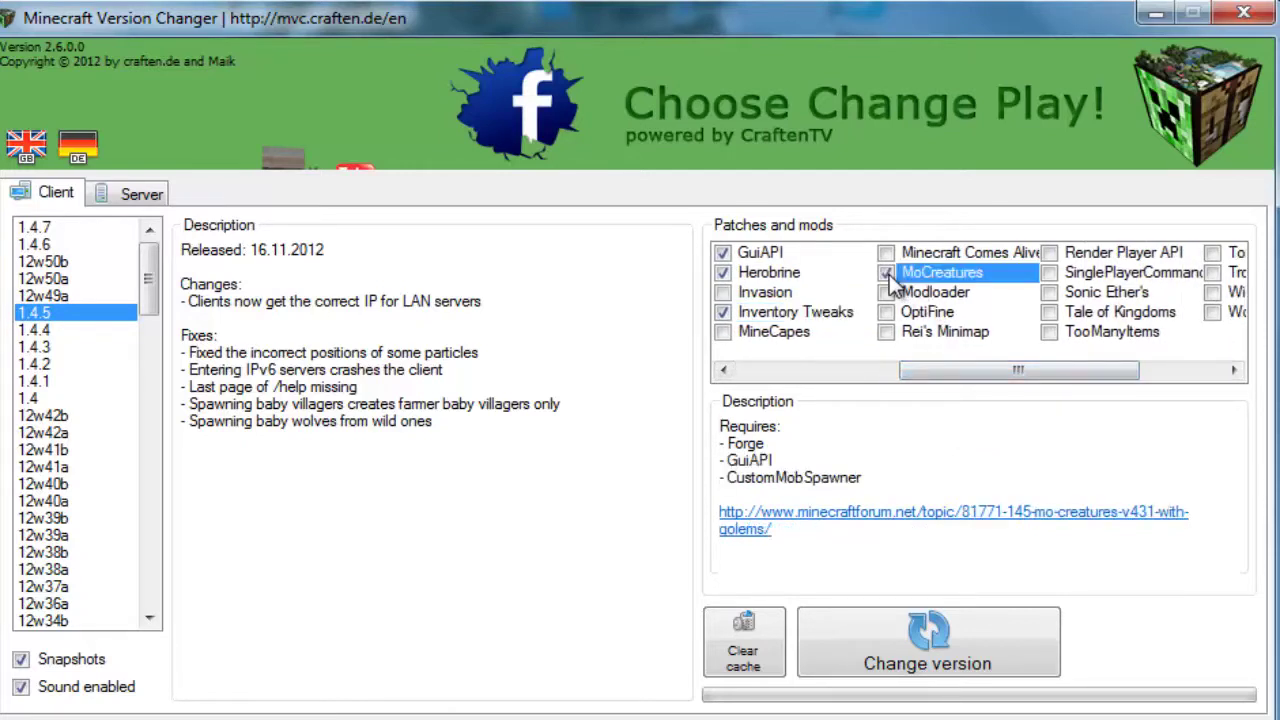
{"action": "left_click", "coordinate": [888, 313]}
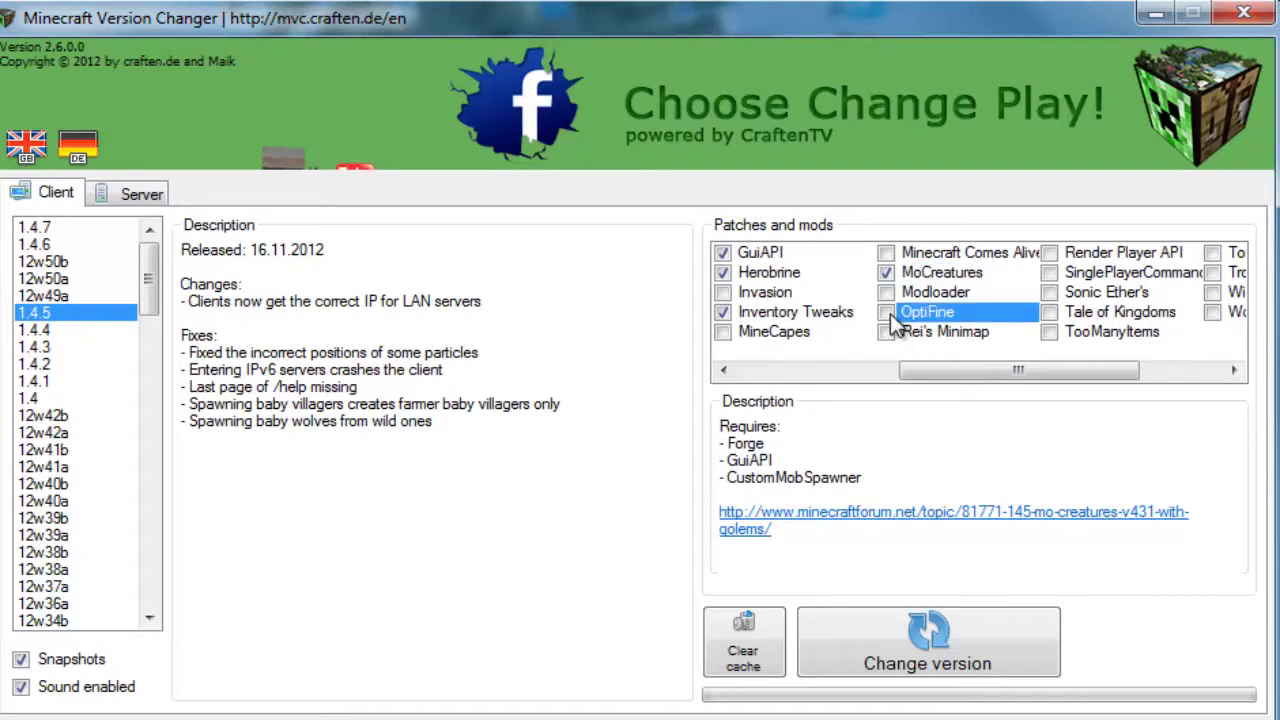
{"action": "left_click", "coordinate": [887, 292]}
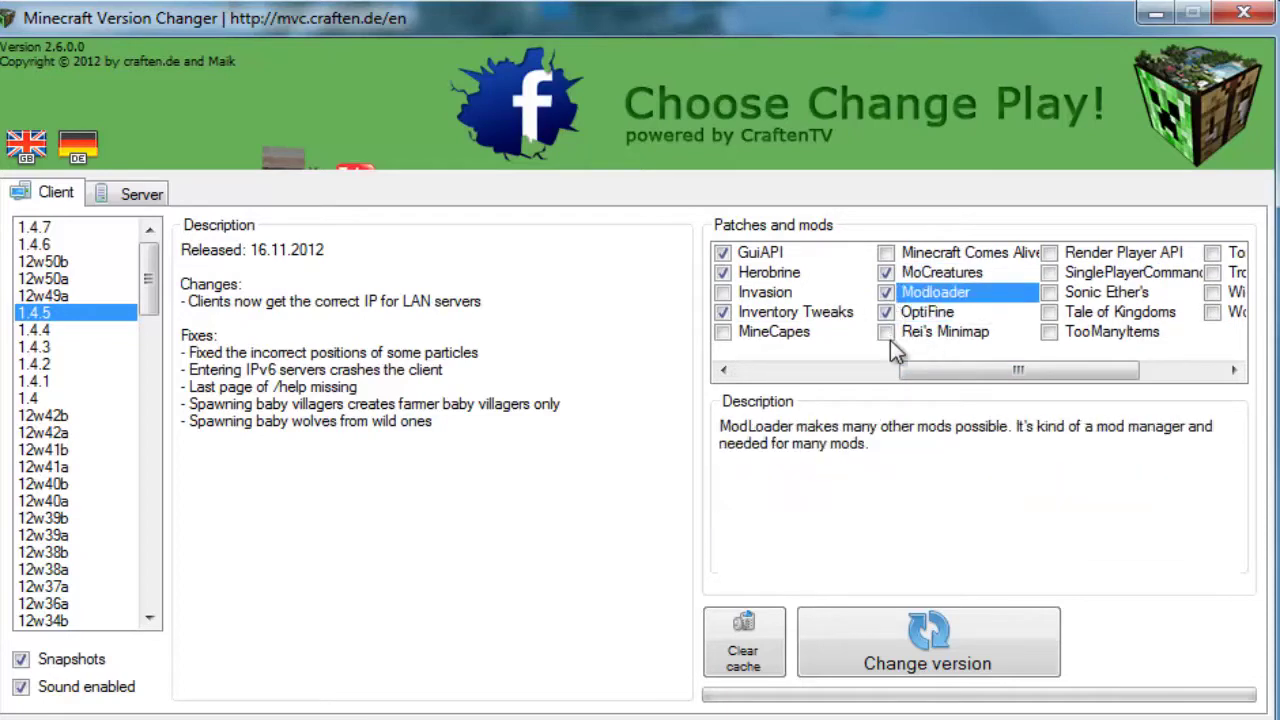
{"action": "left_click", "coordinate": [887, 334]}
Step: View the SinglePlayerCommands description and enable the TooManyItems mod for version 1.4.5
{"action": "left_click_drag", "start_coordinate": [976, 371], "coordinate": [1093, 373]}
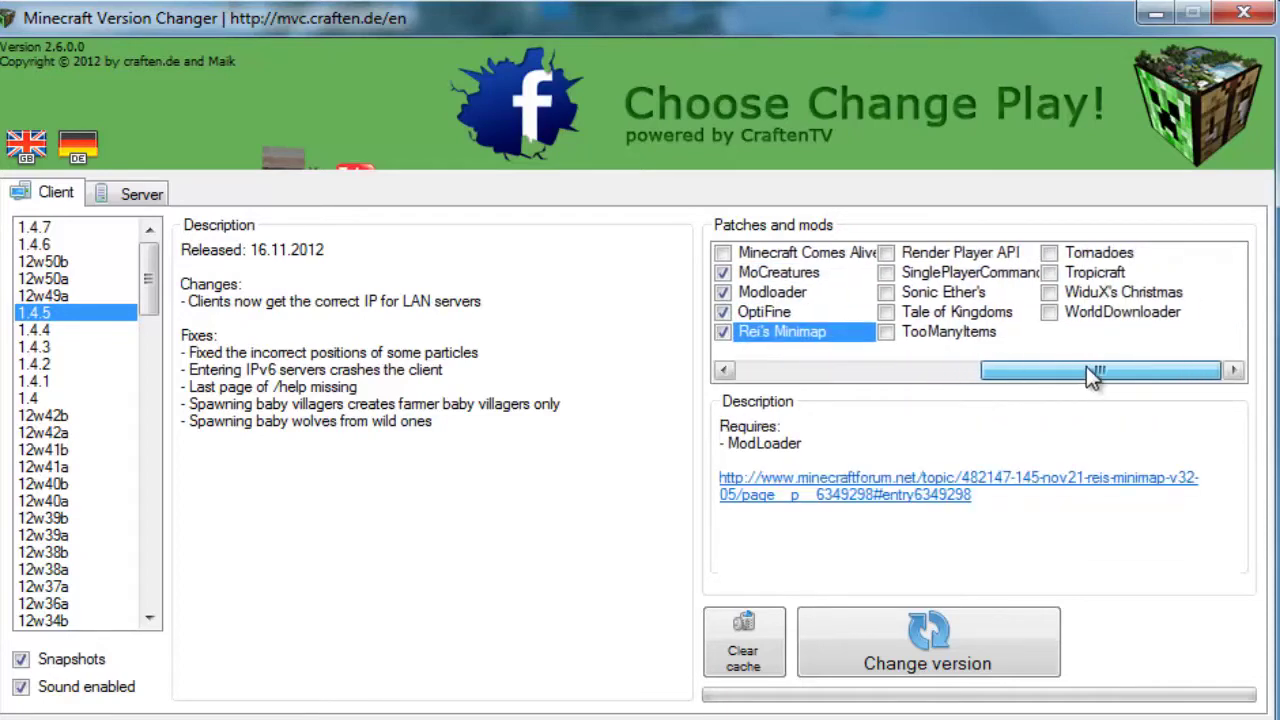
{"action": "left_click", "coordinate": [940, 282]}
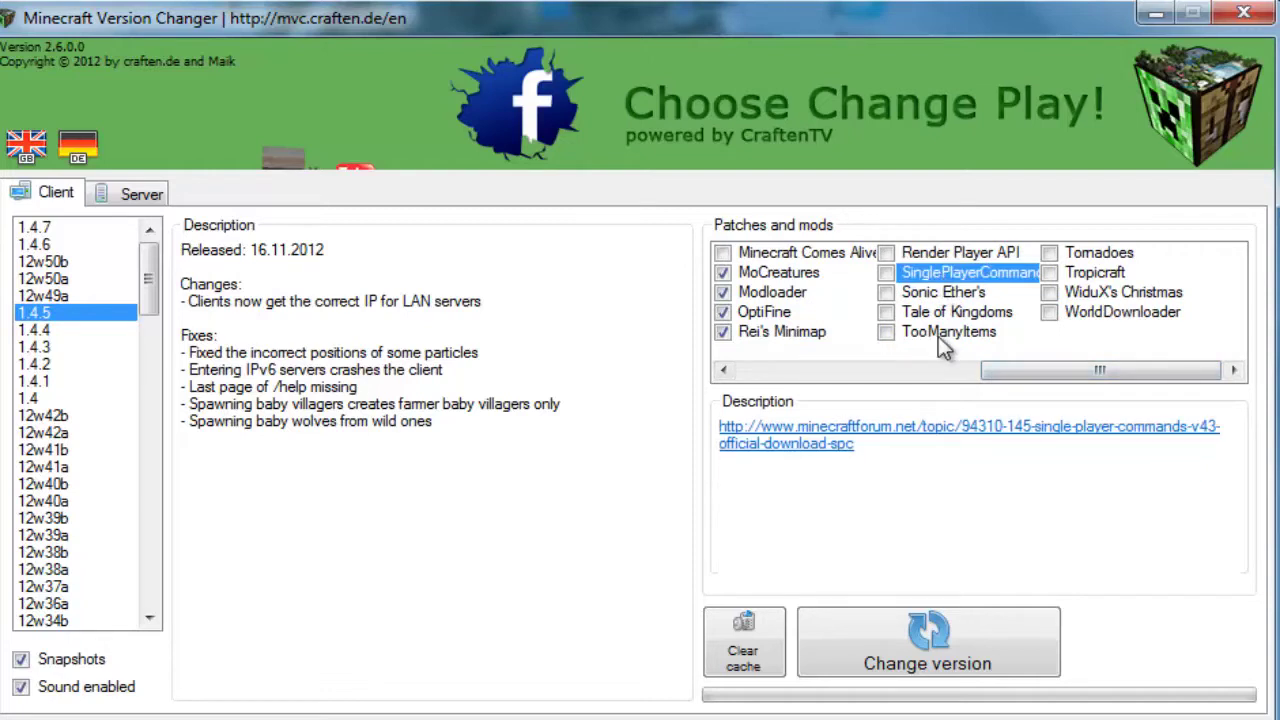
{"action": "left_click", "coordinate": [910, 333]}
{"action": "left_click", "coordinate": [888, 331]}
Step: Check the descriptions and requirements of Sonic Ether's, Tale of Kingdoms, Tropicraft and Render Player API
{"action": "left_click", "coordinate": [911, 300]}
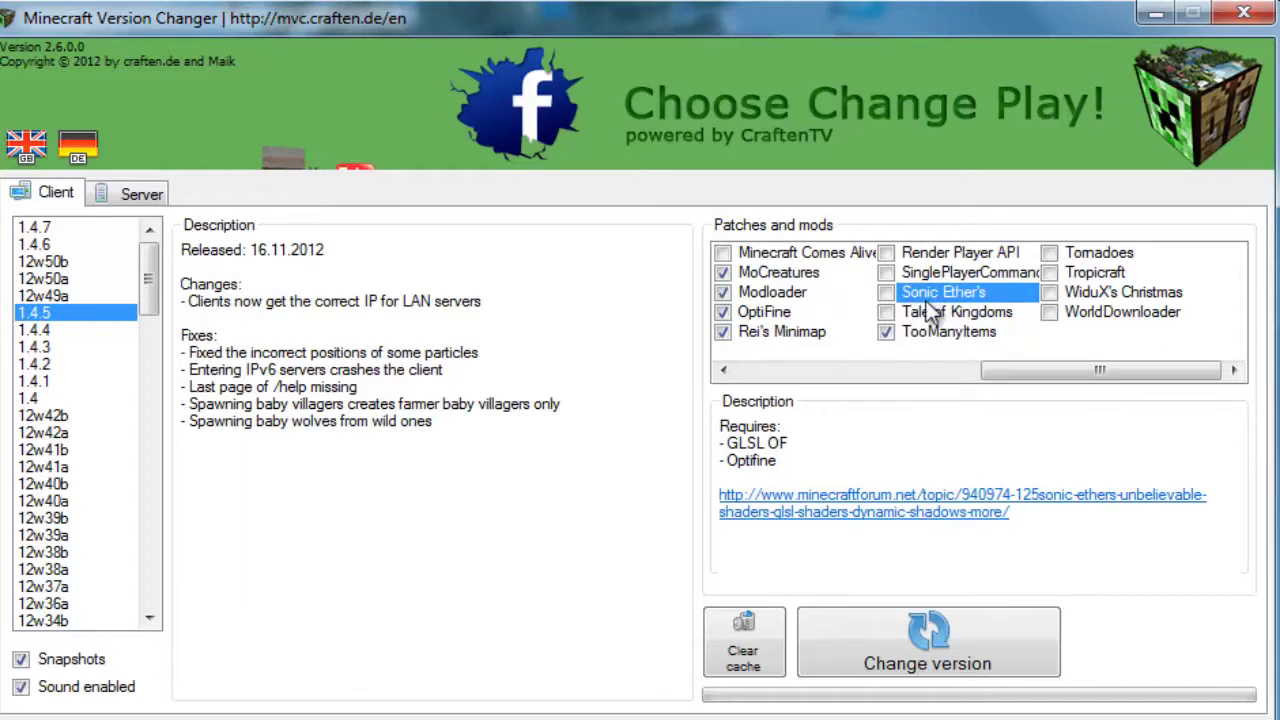
{"action": "left_click", "coordinate": [907, 314]}
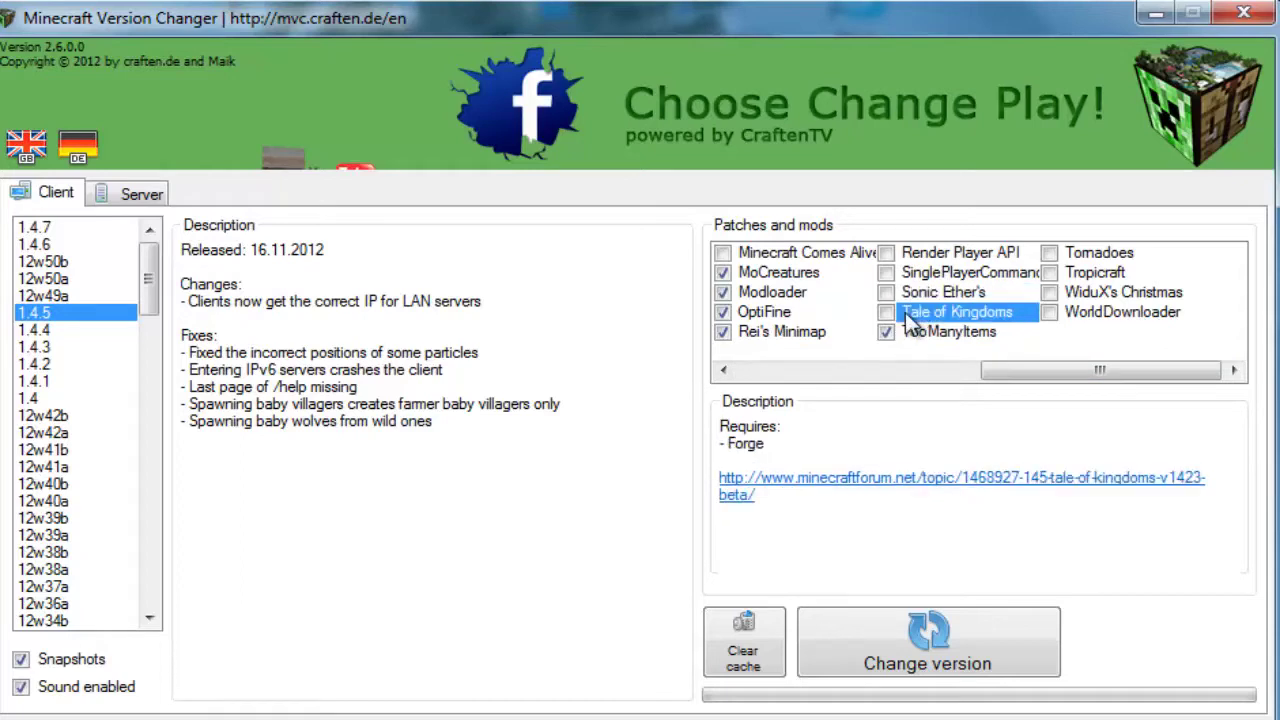
{"action": "left_click", "coordinate": [1055, 274]}
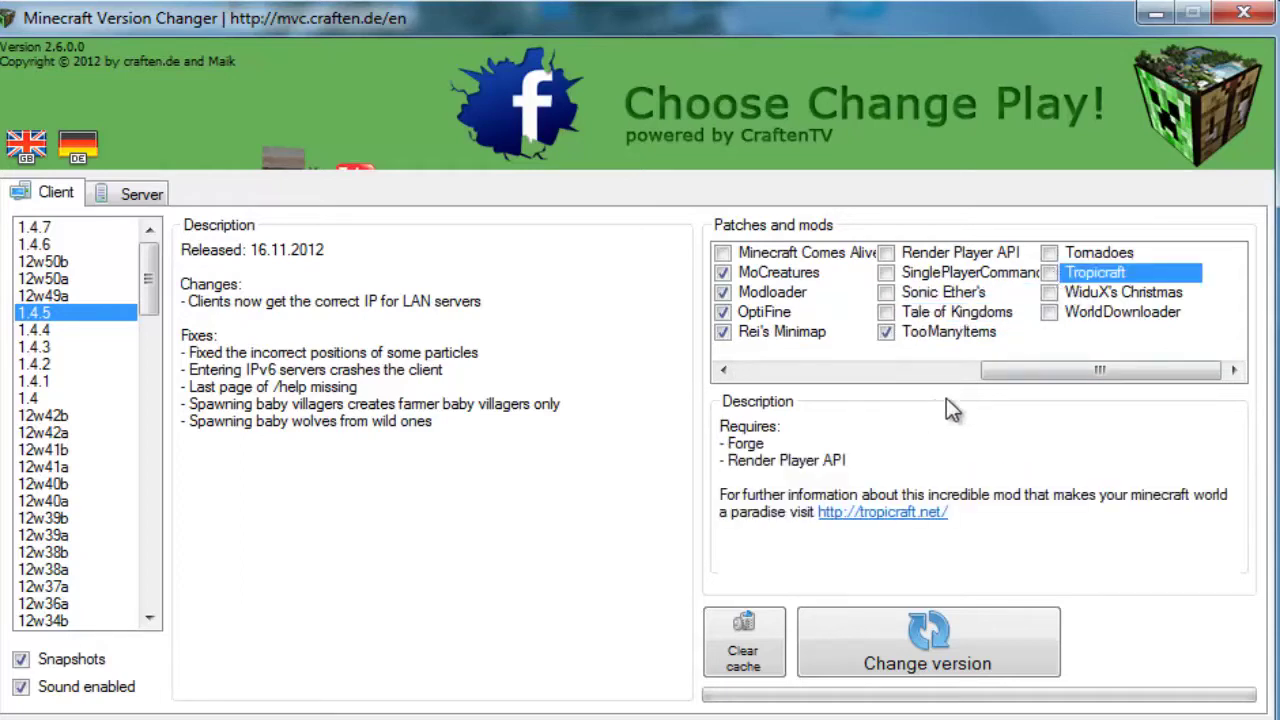
{"action": "left_click", "coordinate": [898, 254]}
Step: Change the Minecraft client to version 1.4.5 with the selected mods
{"action": "left_click_drag", "start_coordinate": [1067, 369], "coordinate": [828, 372]}
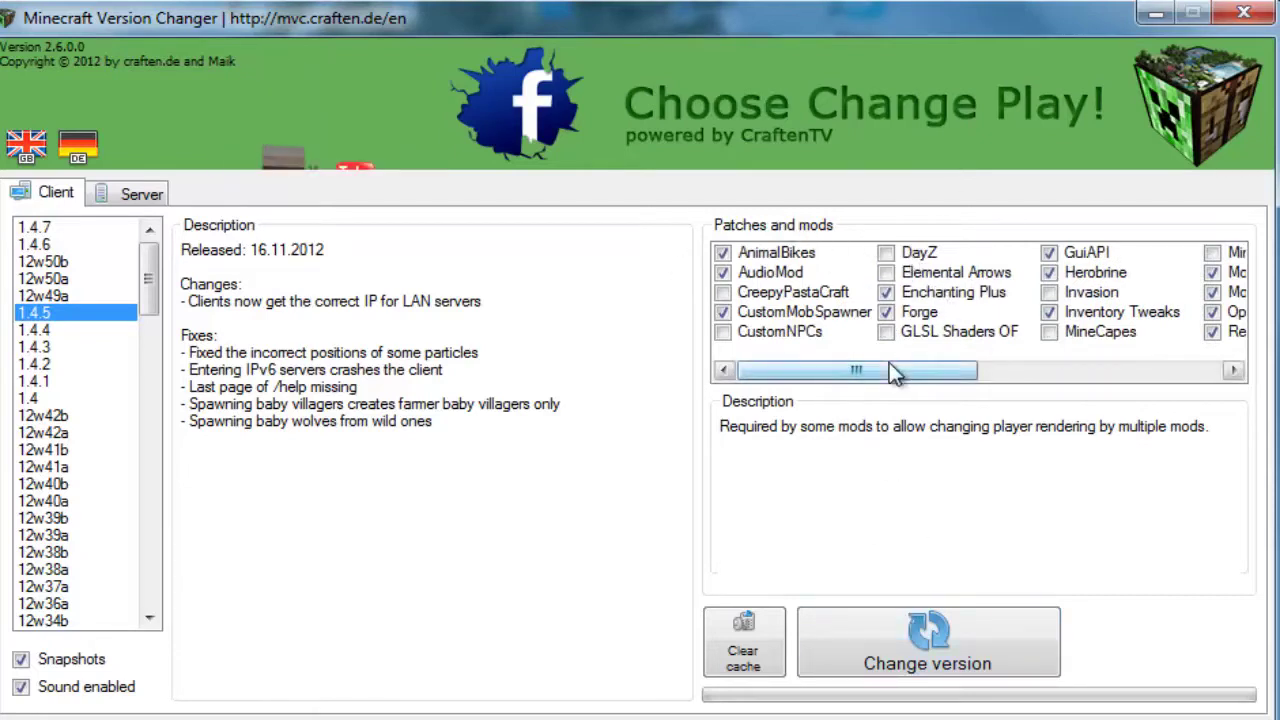
{"action": "mouse_move", "coordinate": [890, 362]}
{"action": "left_mouse_down"}
{"action": "mouse_move", "coordinate": [1168, 362]}
{"action": "mouse_move", "coordinate": [901, 364]}
{"action": "left_mouse_up"}
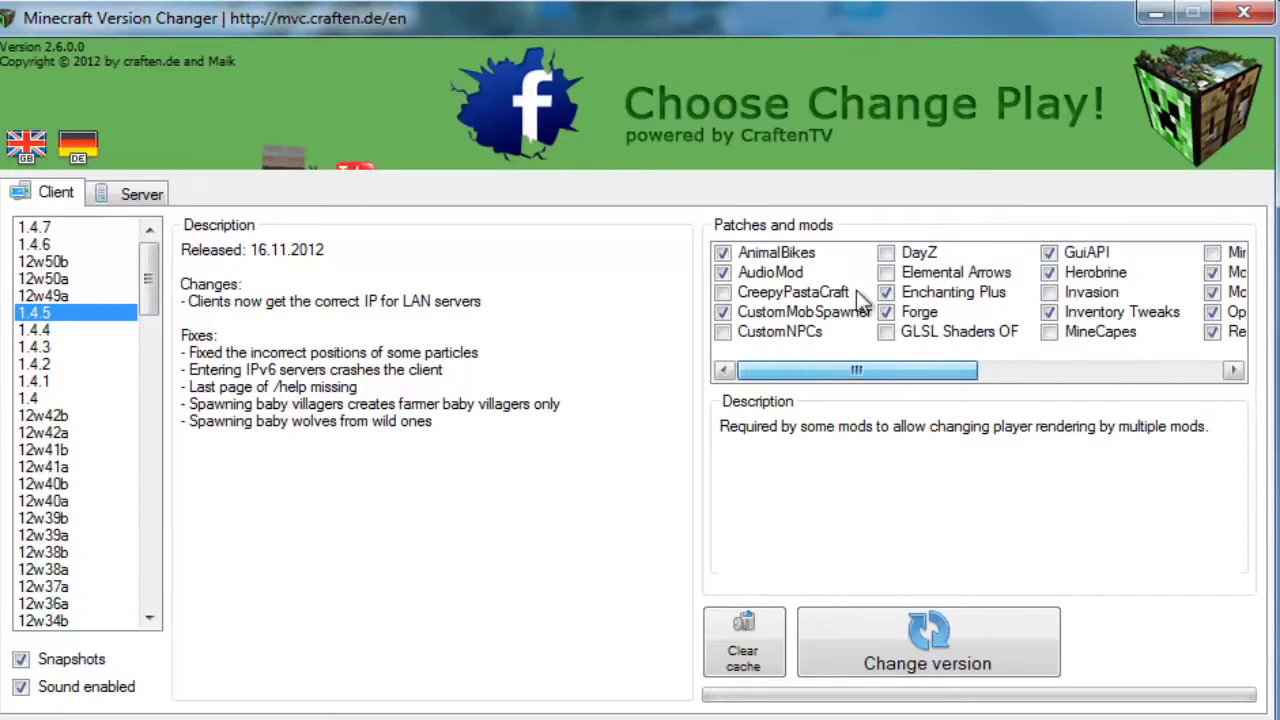
{"action": "left_click", "coordinate": [905, 640]}
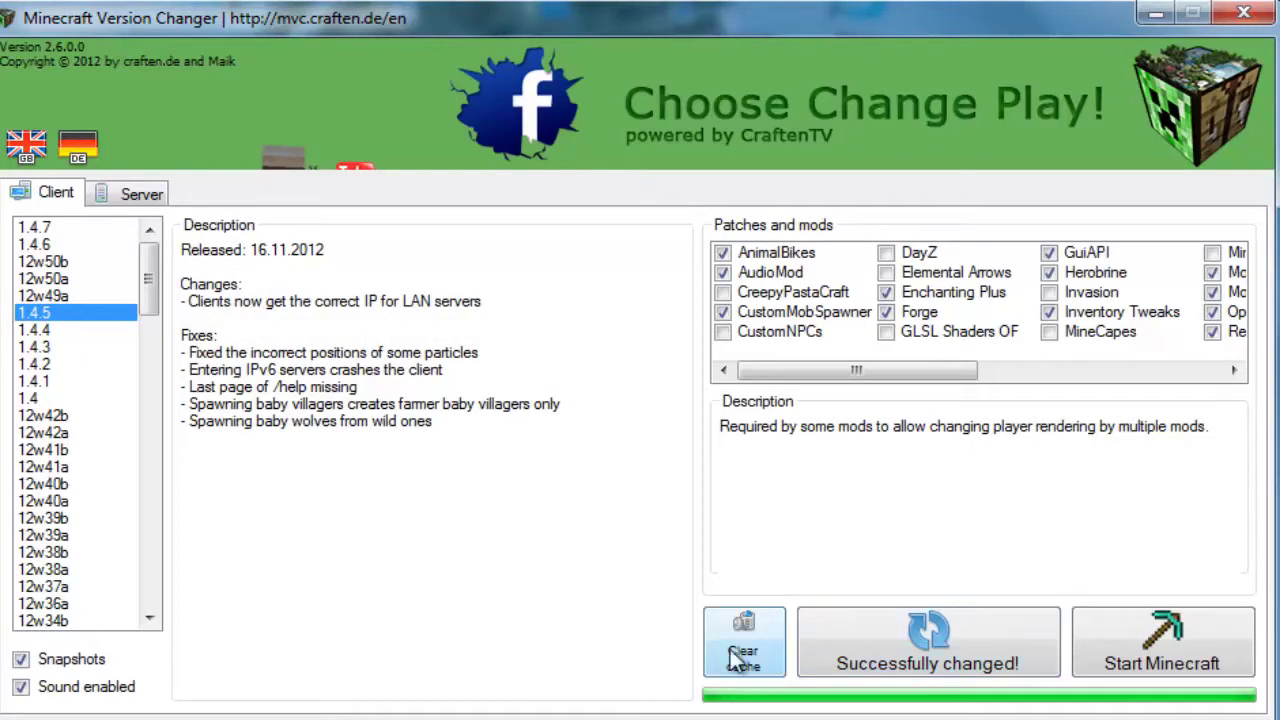
Step: Start Minecraft, log in with the account password, and close the game window
{"action": "left_click", "coordinate": [1119, 649]}
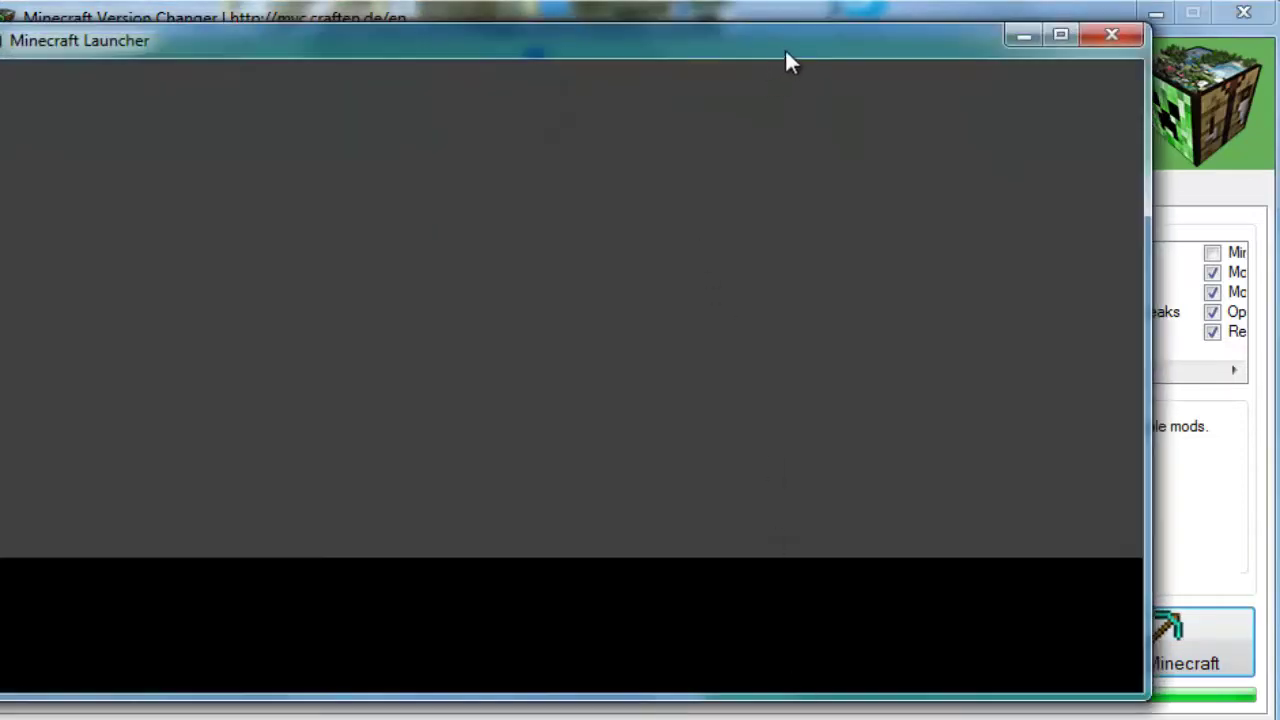
{"action": "left_click_drag", "start_coordinate": [786, 53], "coordinate": [852, 38]}
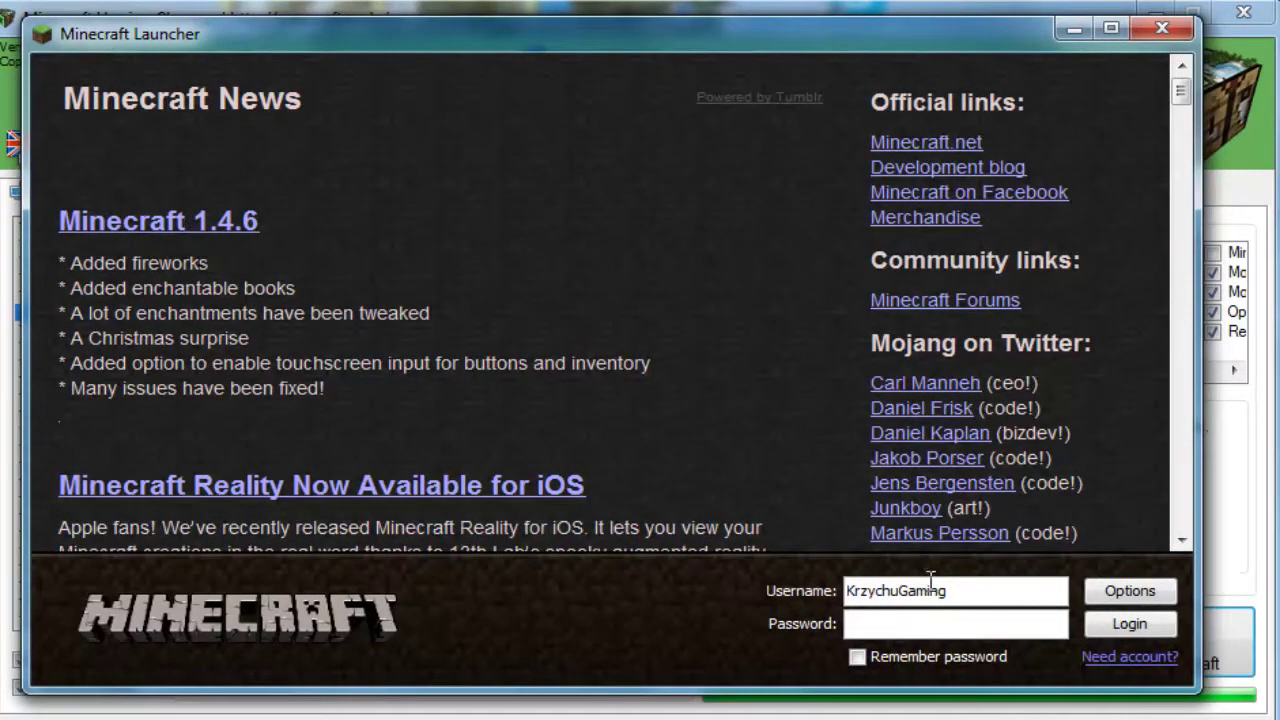
{"action": "left_click", "coordinate": [957, 626]}
{"action": "type", "text": "xxxxxxxxx"}
{"action": "key", "text": "Return"}
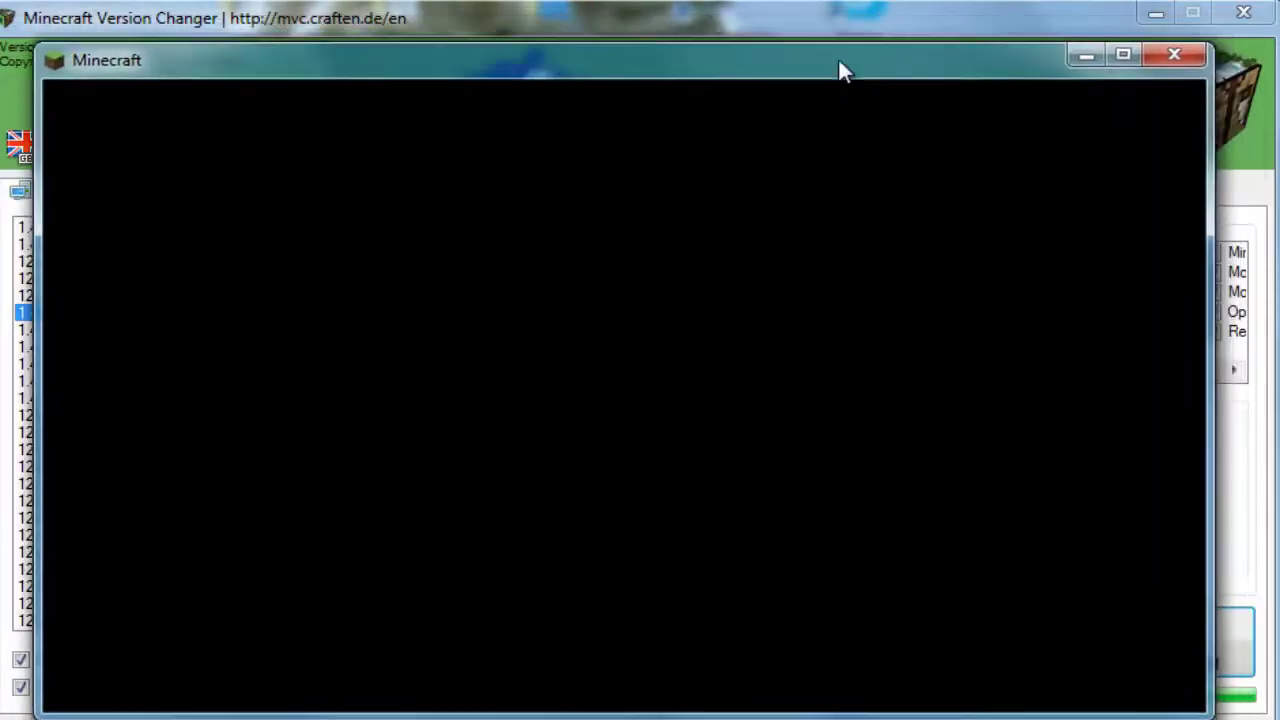
{"action": "left_click", "coordinate": [1168, 38]}
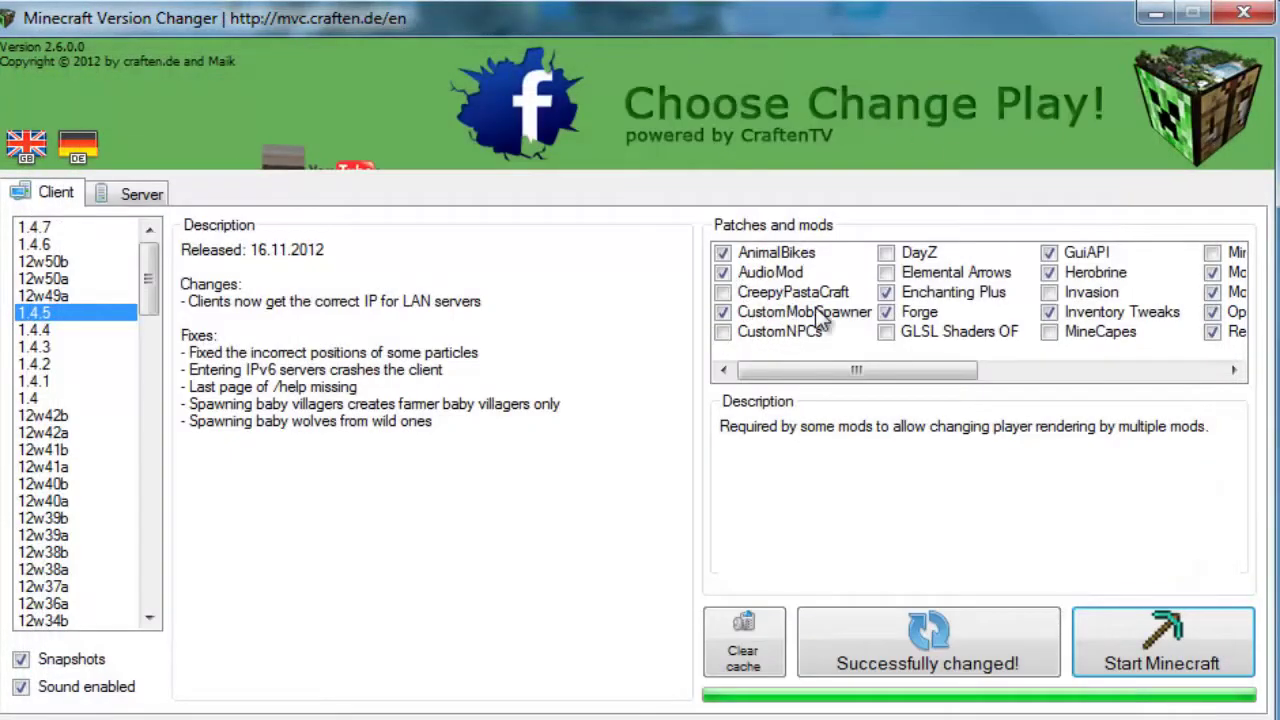
Step: Disable Enchanting Plus and enable Tropicraft together with its required Render Player API
{"action": "left_click", "coordinate": [889, 292]}
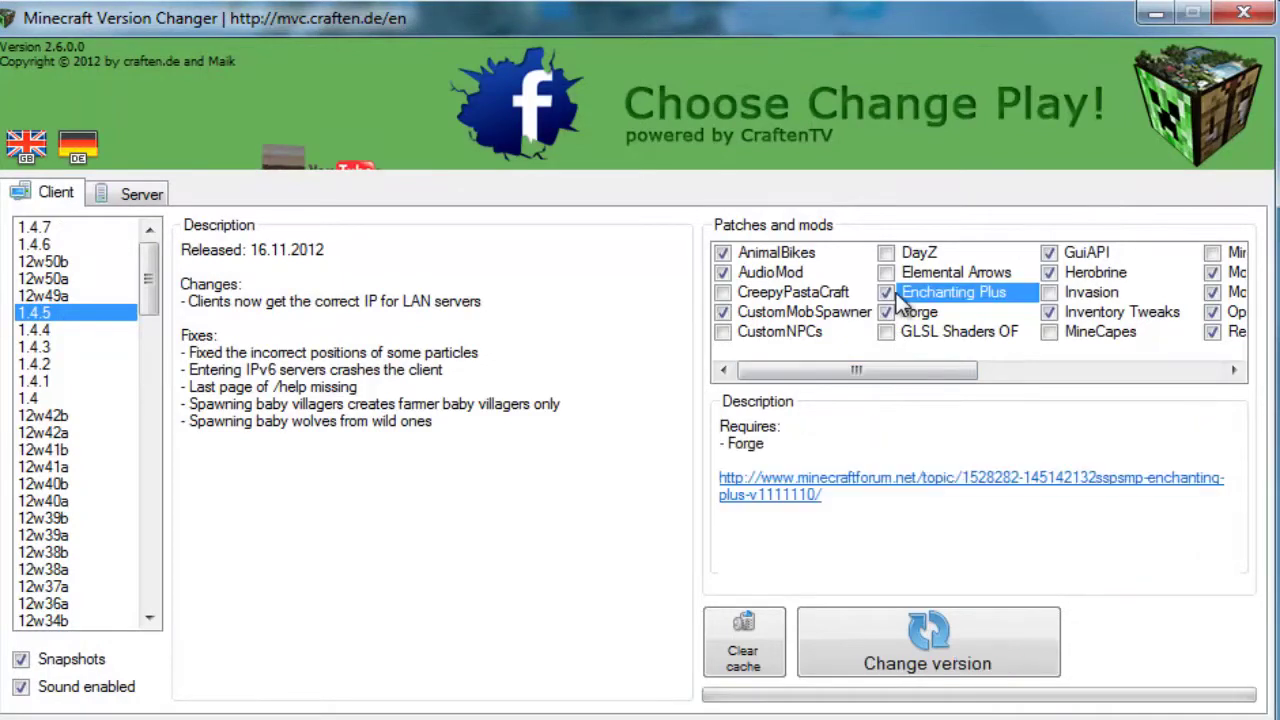
{"action": "left_click_drag", "start_coordinate": [870, 371], "coordinate": [1009, 364]}
{"action": "left_click_drag", "start_coordinate": [1012, 370], "coordinate": [1114, 390]}
{"action": "left_click", "coordinate": [910, 256]}
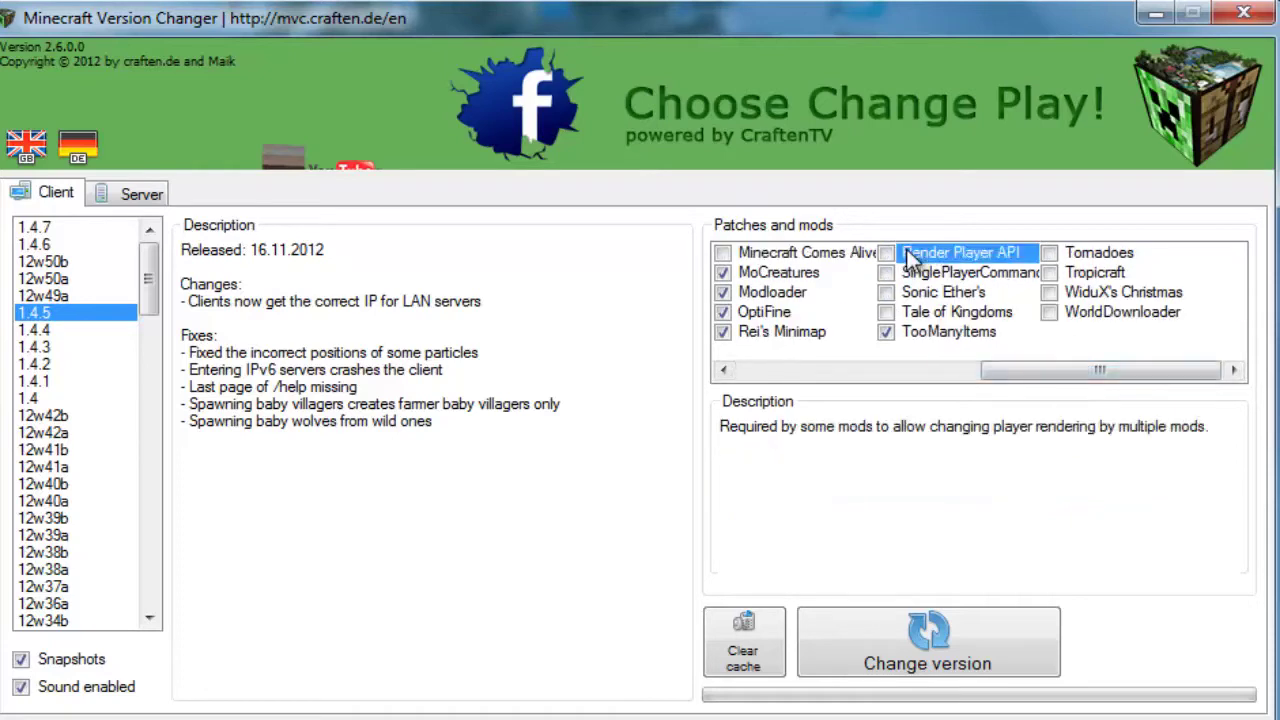
{"action": "left_click", "coordinate": [1062, 278]}
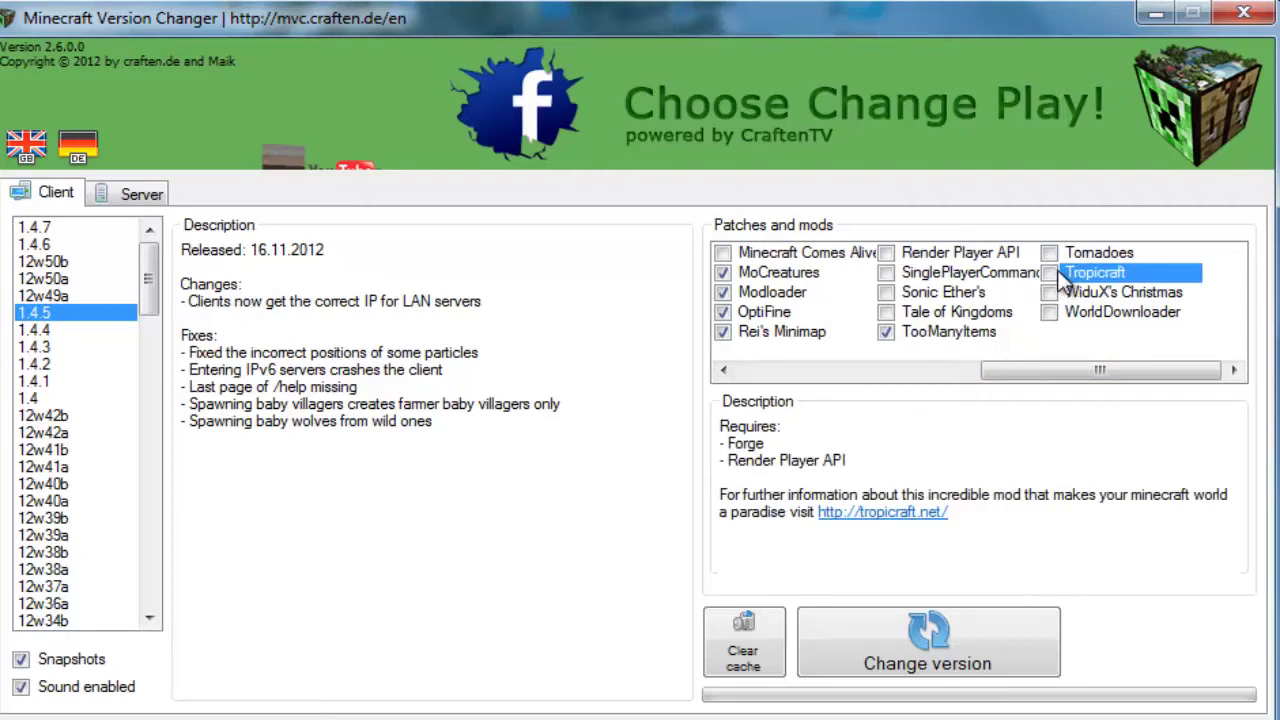
{"action": "left_click", "coordinate": [1058, 278]}
{"action": "left_click", "coordinate": [900, 254]}
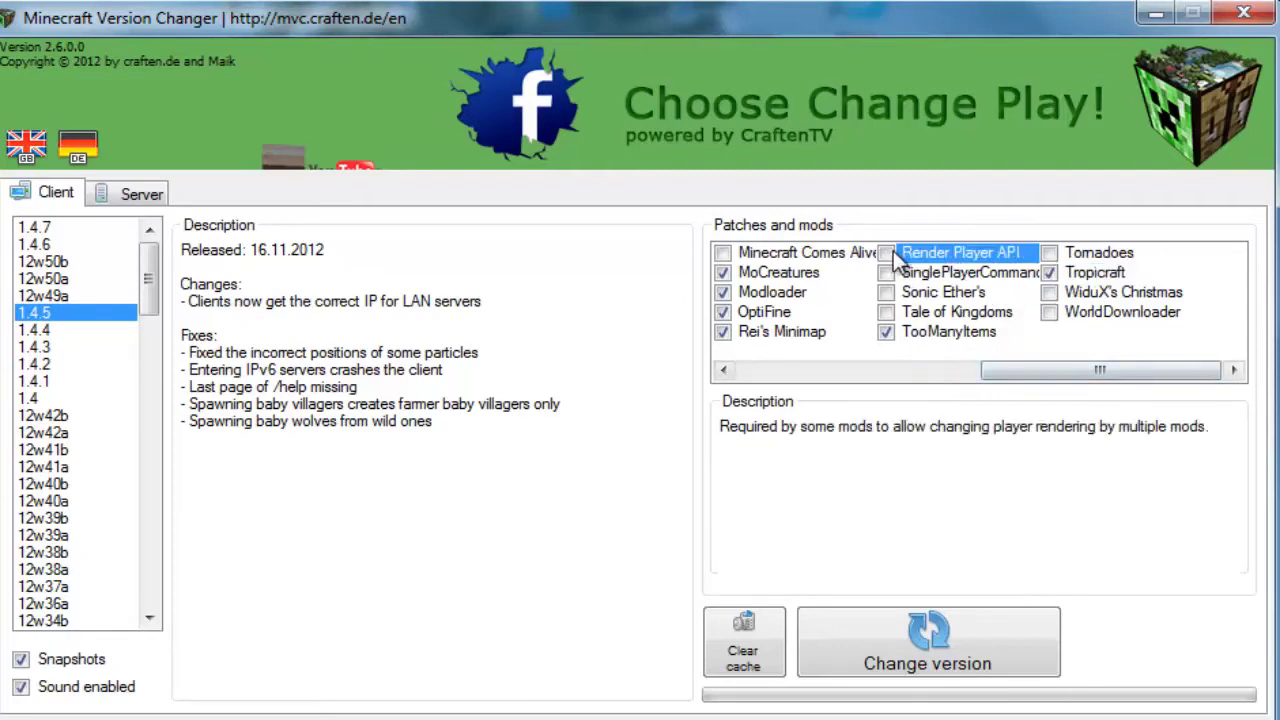
Step: Apply version 1.4.5 with the revised mods and test it by starting Minecraft, logging in with the account password and closing the game
{"action": "left_click_drag", "start_coordinate": [1035, 370], "coordinate": [822, 398]}
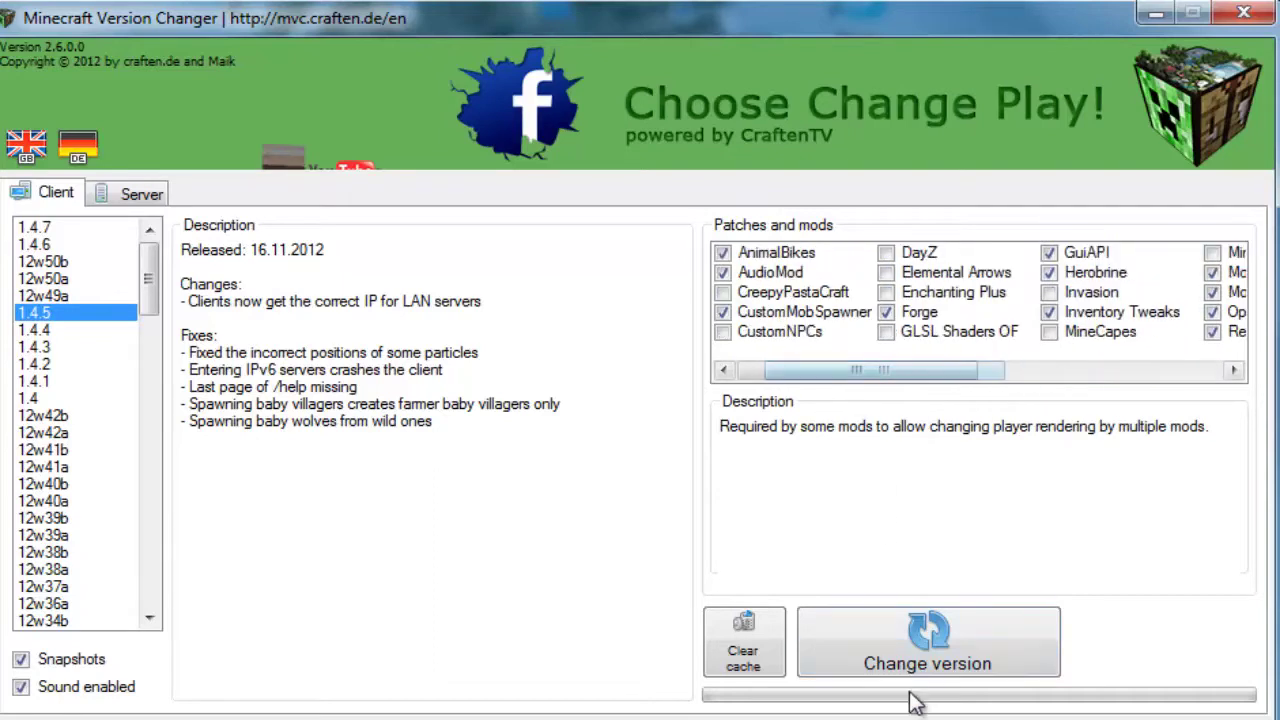
{"action": "left_click", "coordinate": [928, 660]}
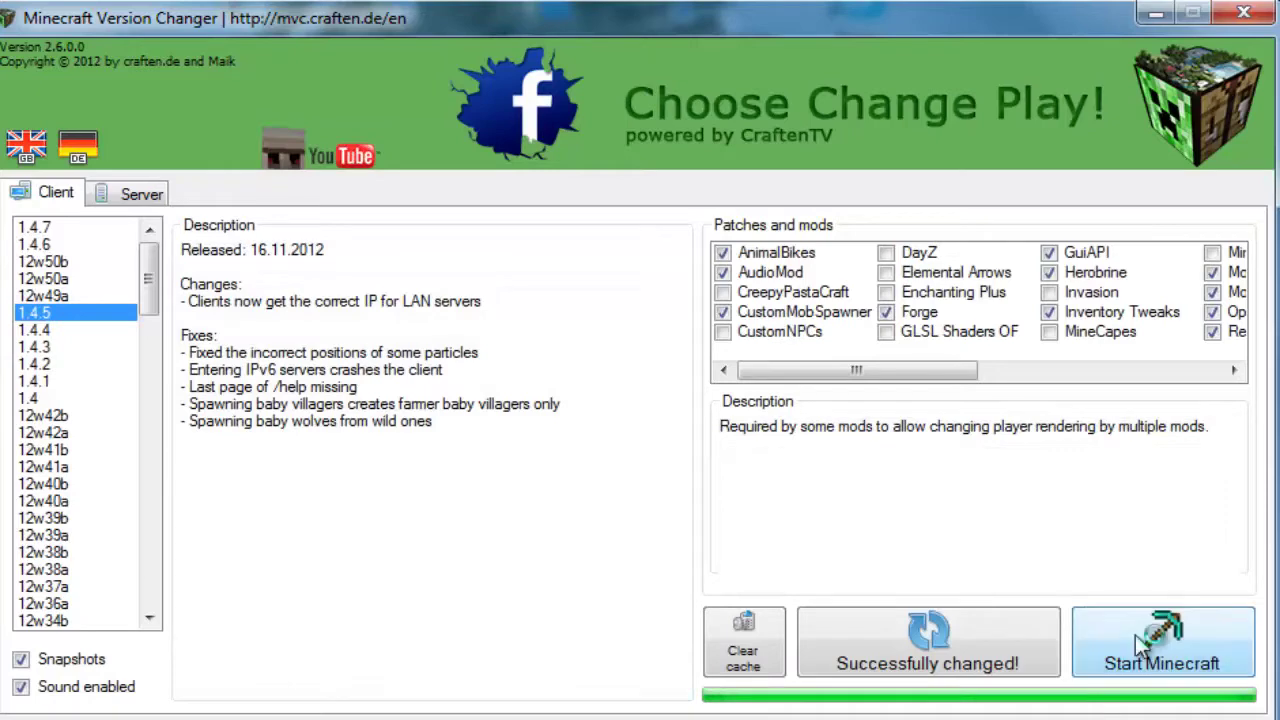
{"action": "left_click", "coordinate": [1140, 645]}
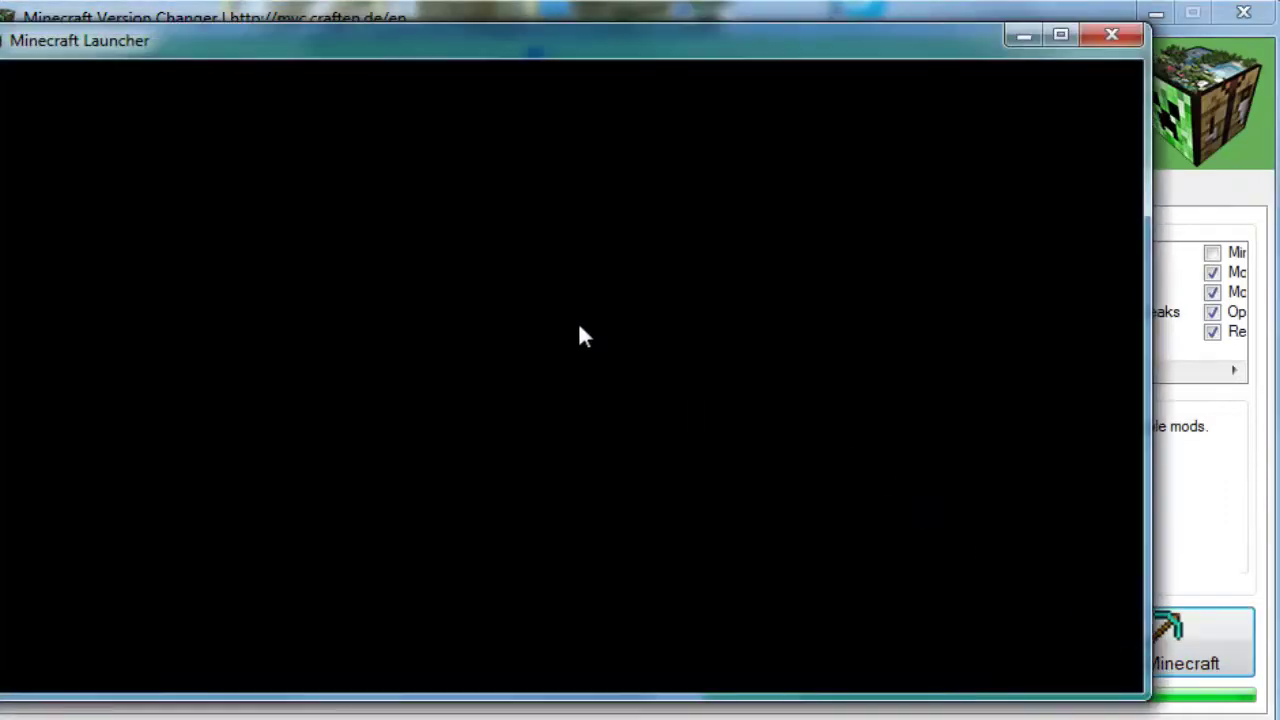
{"action": "left_click_drag", "start_coordinate": [373, 44], "coordinate": [421, 42]}
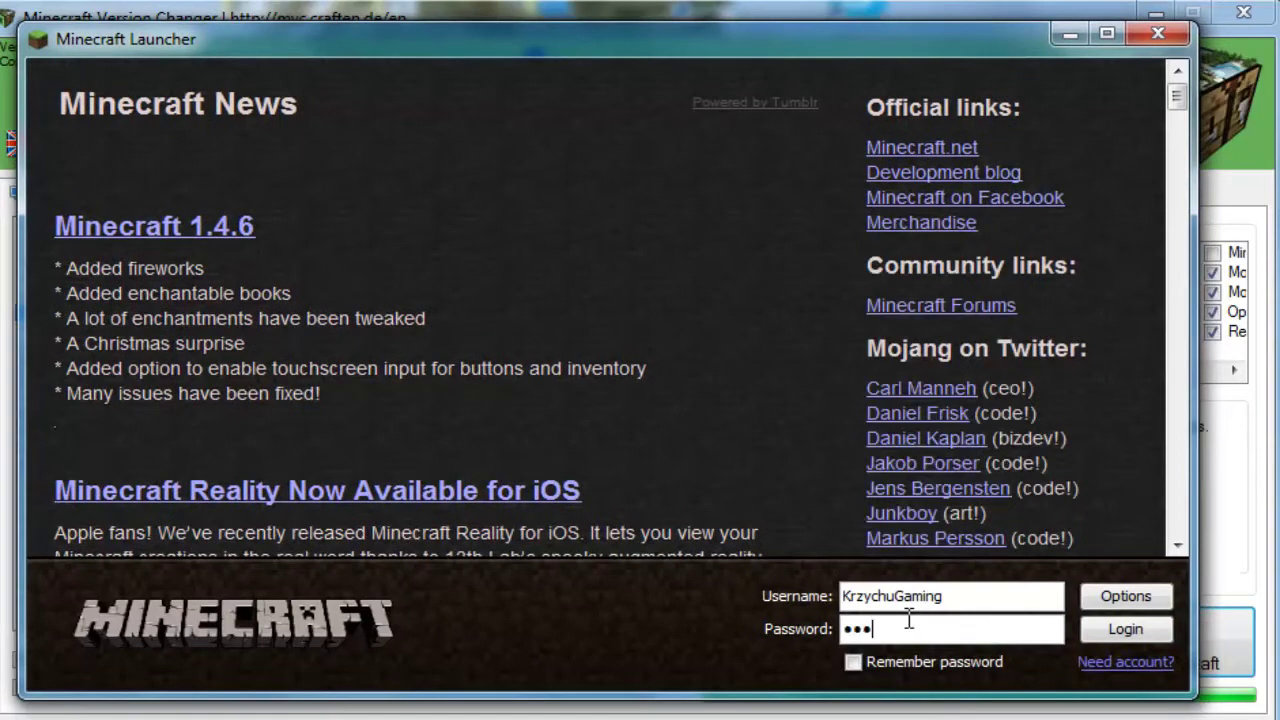
{"action": "key", "text": "Return"}
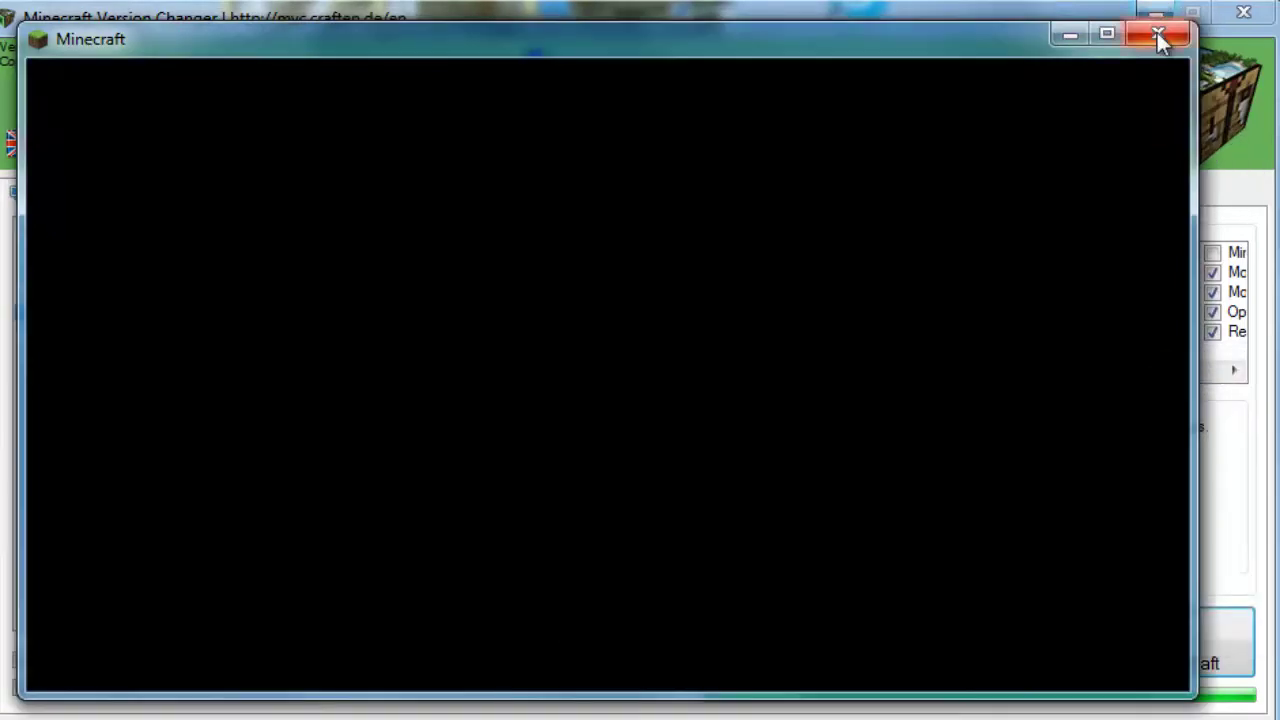
{"action": "left_click", "coordinate": [1157, 33]}
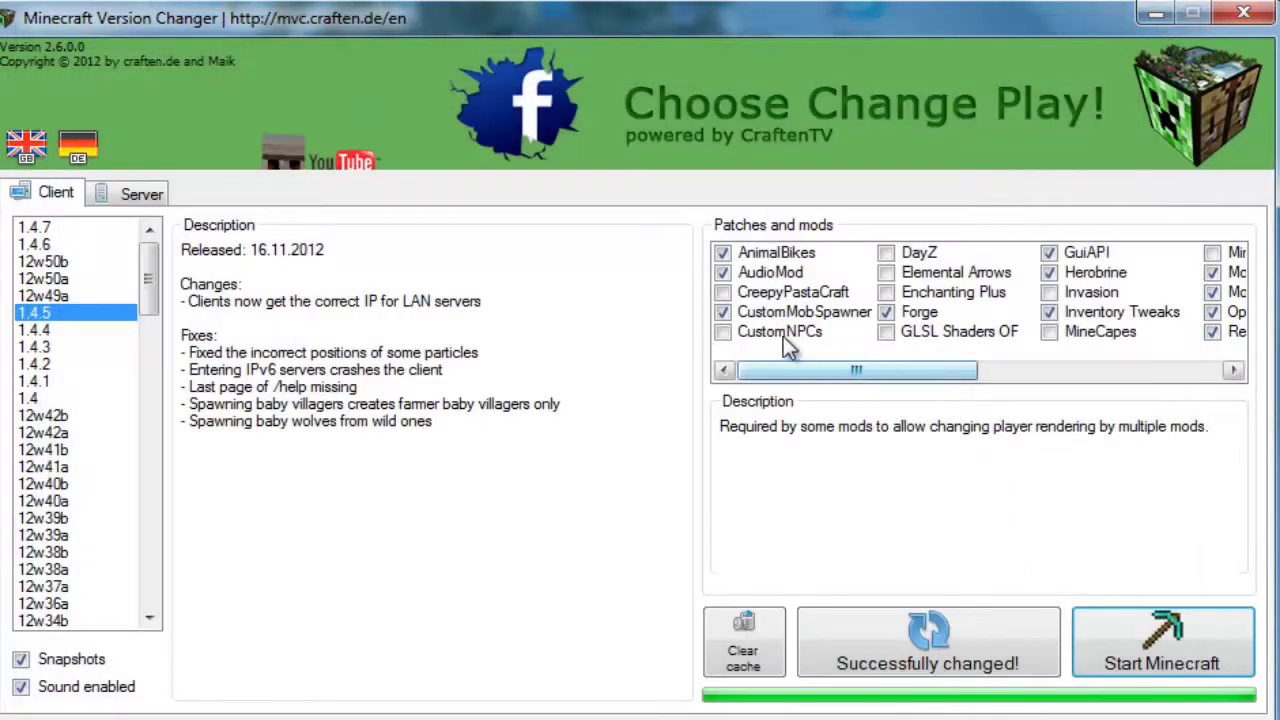
Step: Disable Render Player API and Tropicraft, and reapply version 1.4.5 with the remaining mods
{"action": "left_click_drag", "start_coordinate": [794, 370], "coordinate": [1067, 371]}
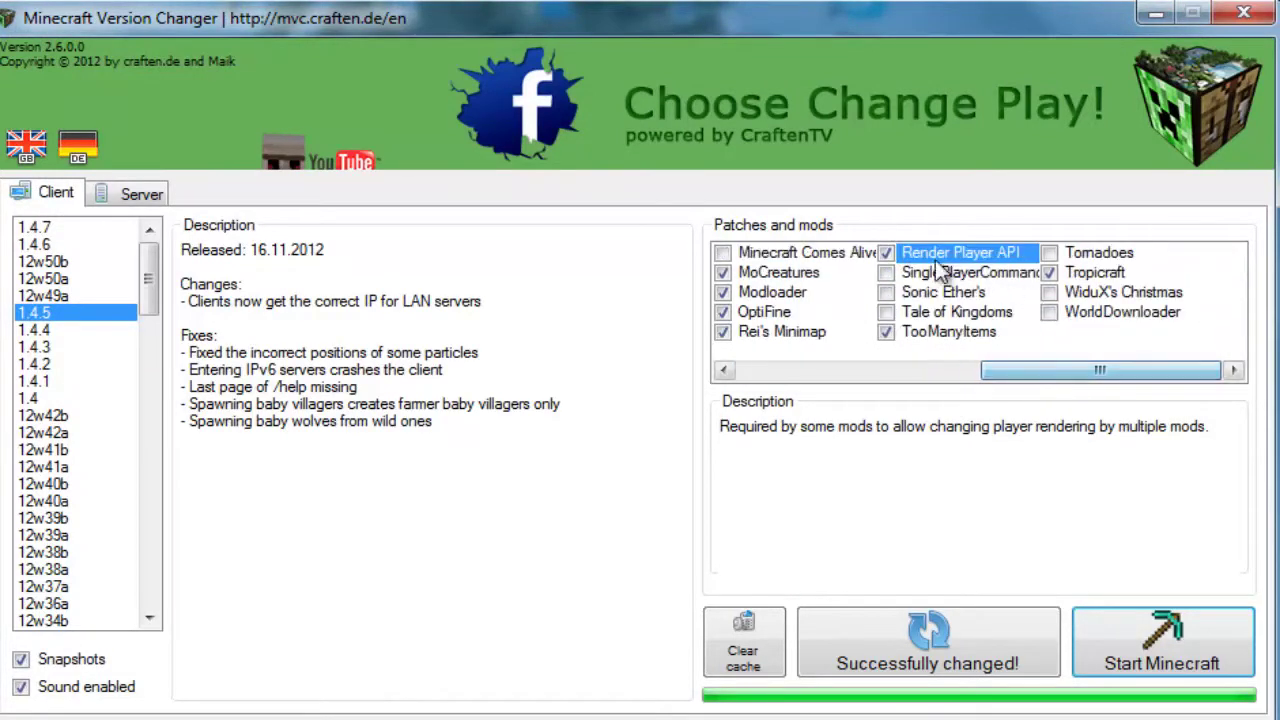
{"action": "left_click", "coordinate": [893, 256]}
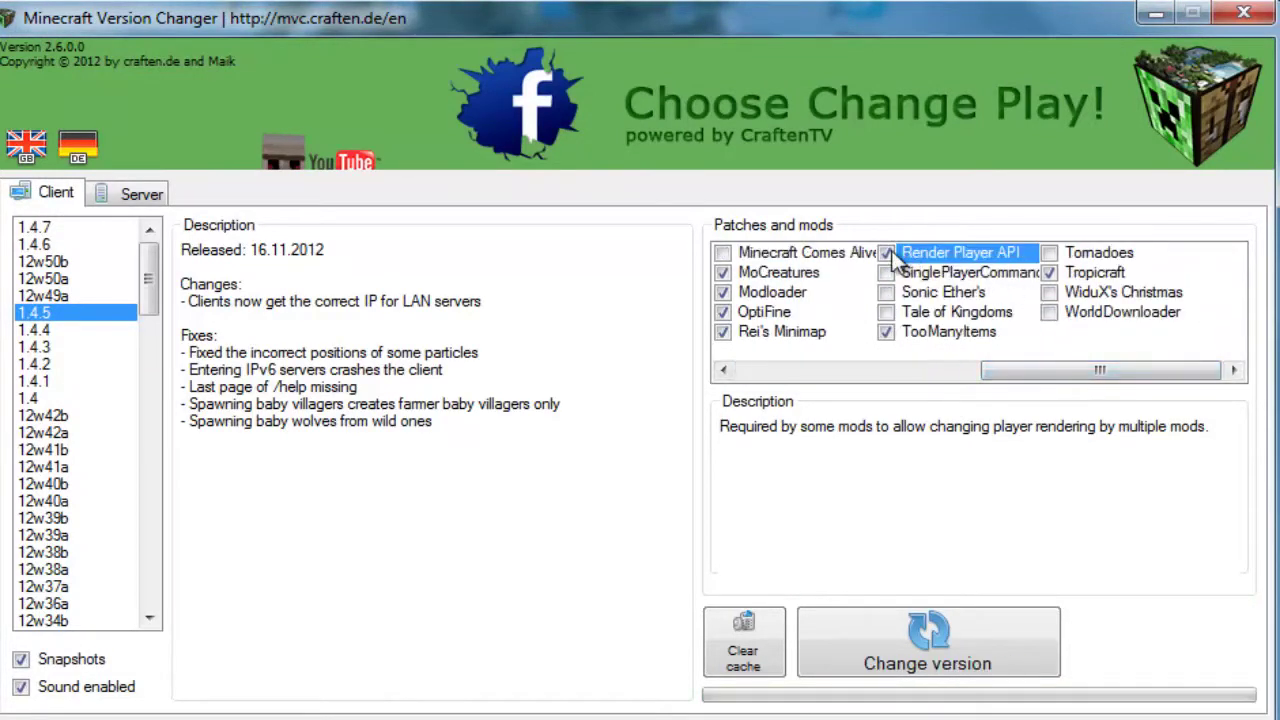
{"action": "left_click", "coordinate": [1050, 273]}
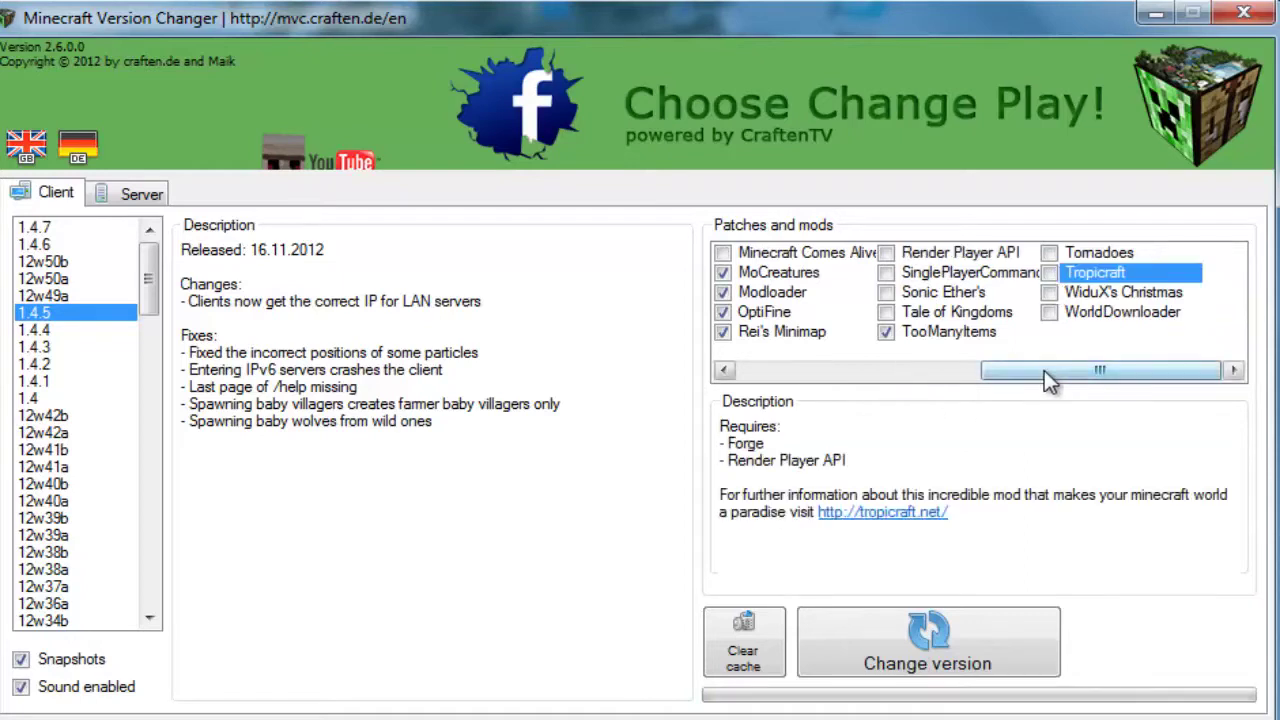
{"action": "left_click_drag", "start_coordinate": [1044, 370], "coordinate": [882, 371]}
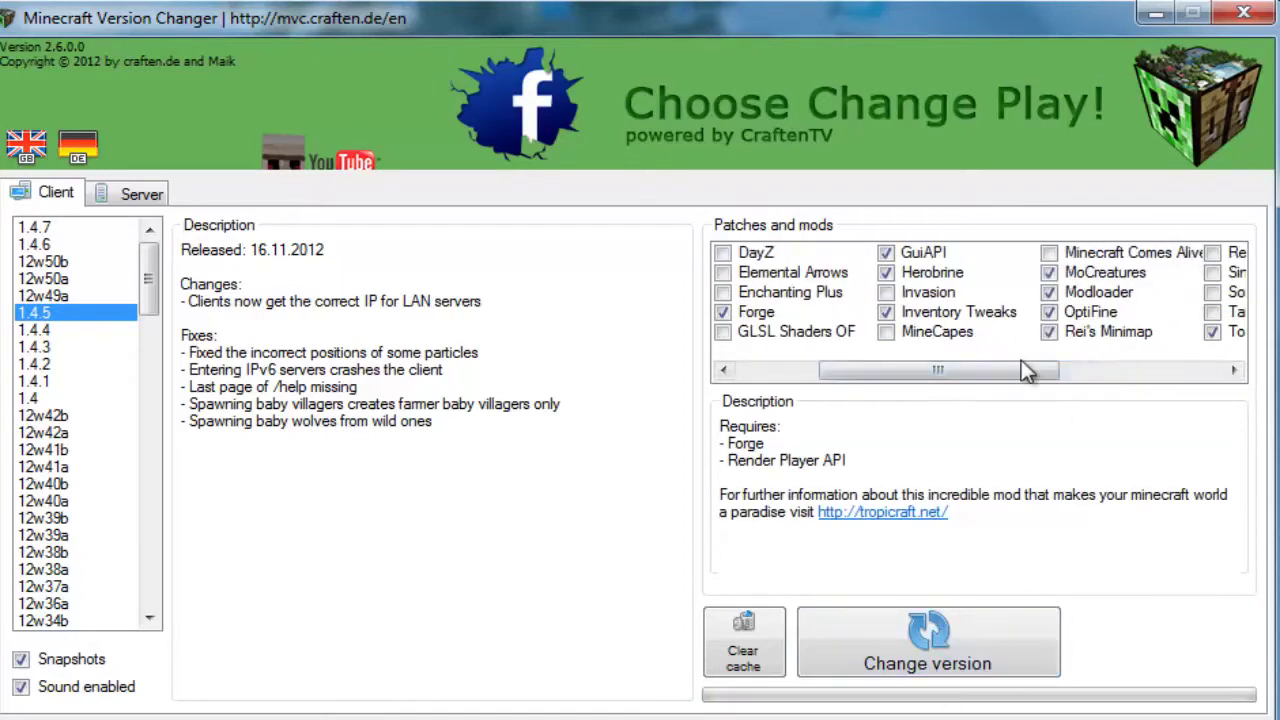
{"action": "left_click", "coordinate": [922, 628]}
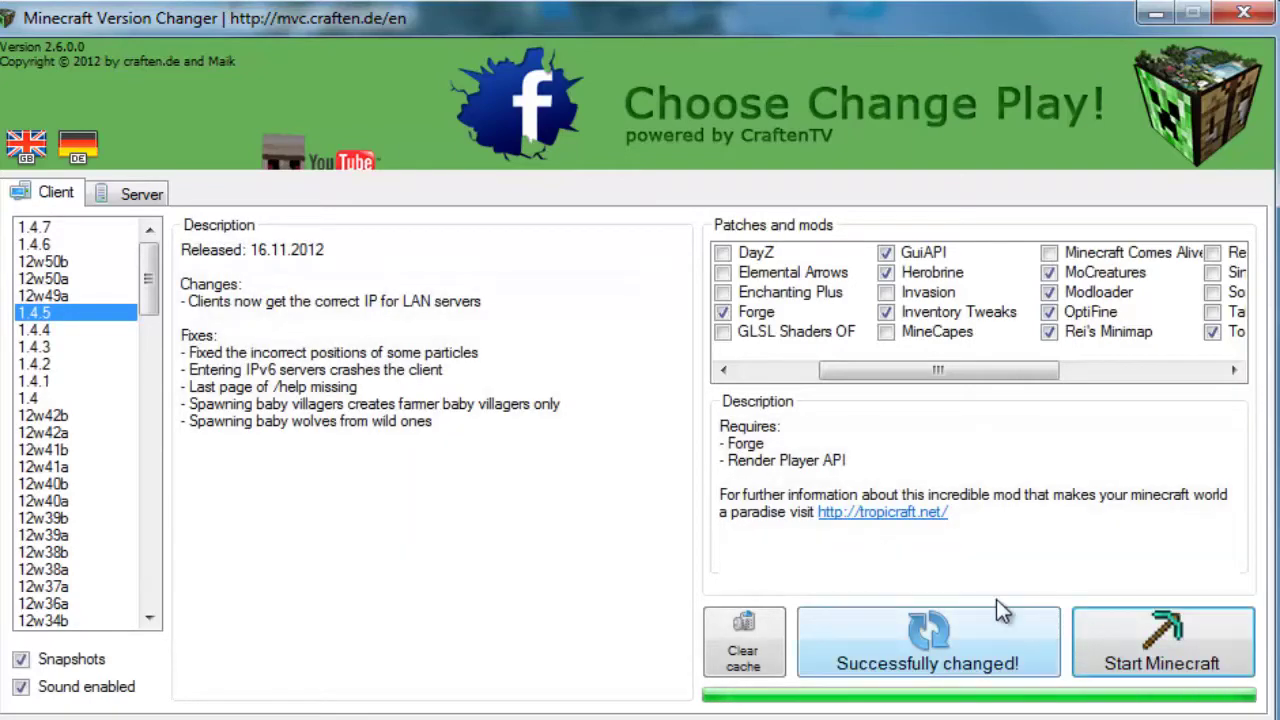
Step: Launch Minecraft with the reduced mod set, log in with the account password, and close the game window
{"action": "left_click", "coordinate": [1128, 634]}
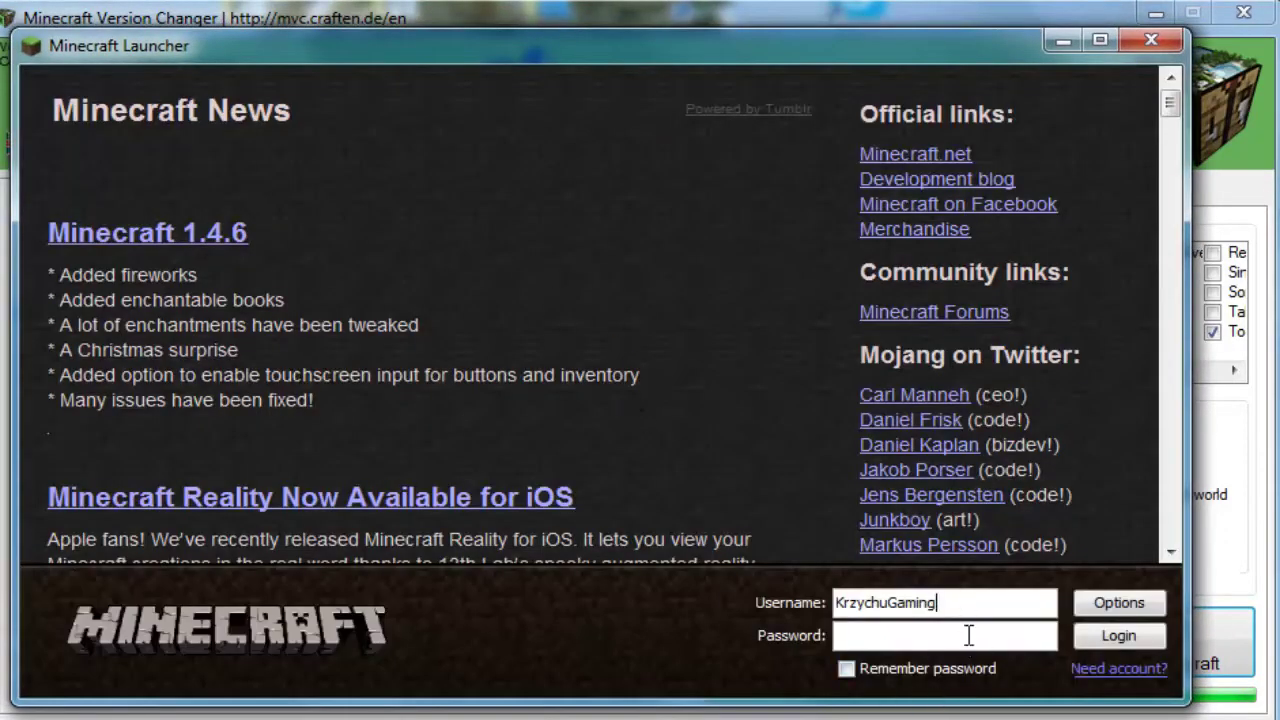
{"action": "key", "text": "Return"}
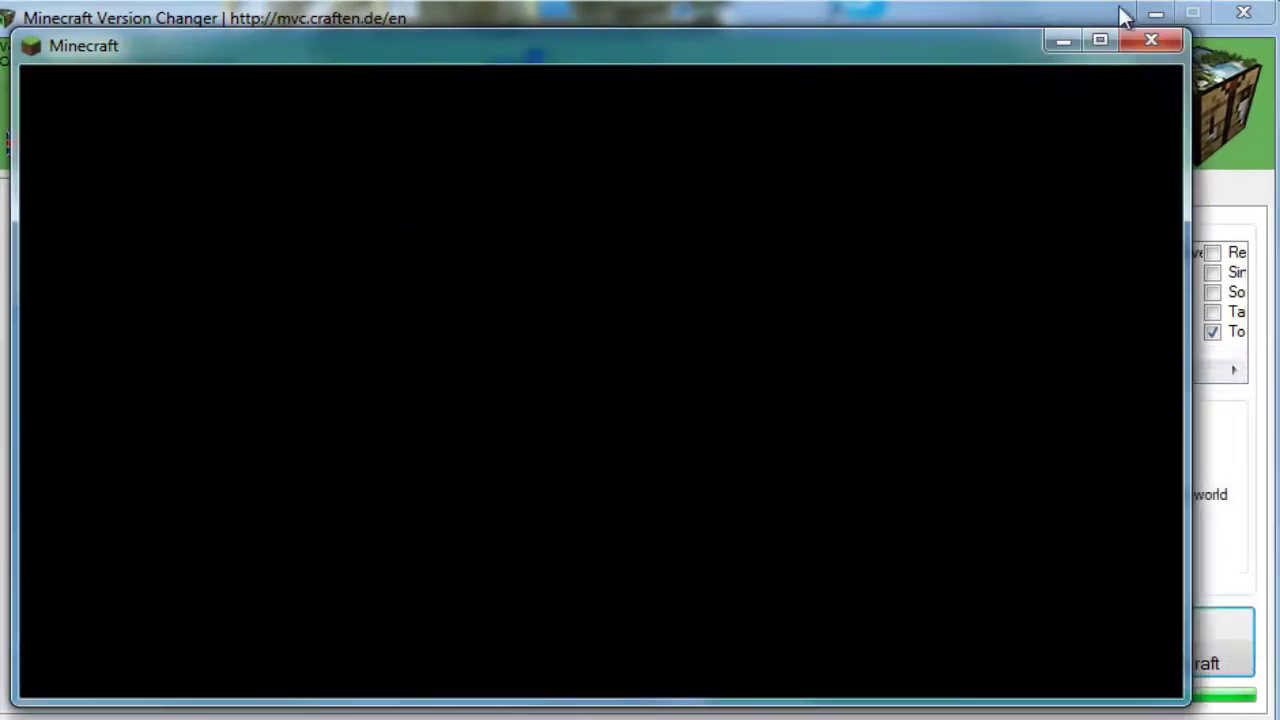
{"action": "left_click", "coordinate": [1151, 40]}
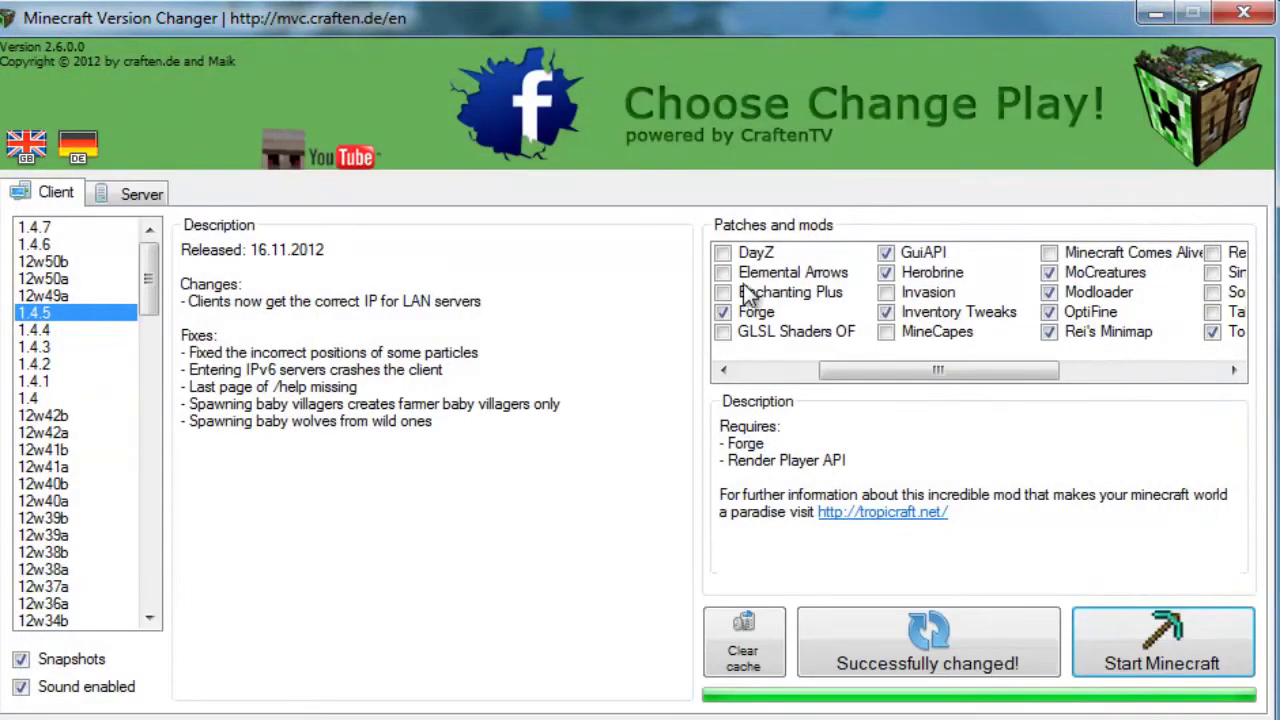
{"action": "left_click_drag", "start_coordinate": [875, 365], "coordinate": [761, 349]}
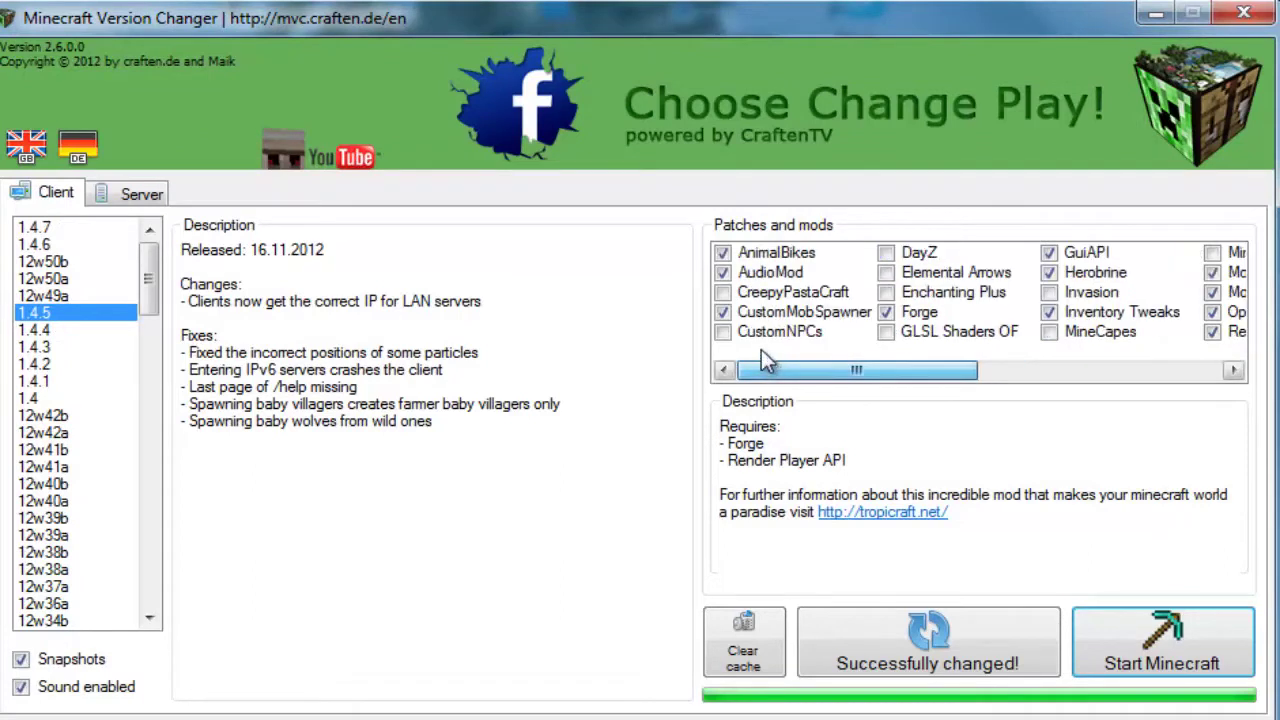
Step: Disable the AudioMod, CustomMobSpawner, Forge, GuiAPI and Herobrine mods for version 1.4.5
{"action": "left_click", "coordinate": [722, 272]}
{"action": "left_click", "coordinate": [722, 312]}
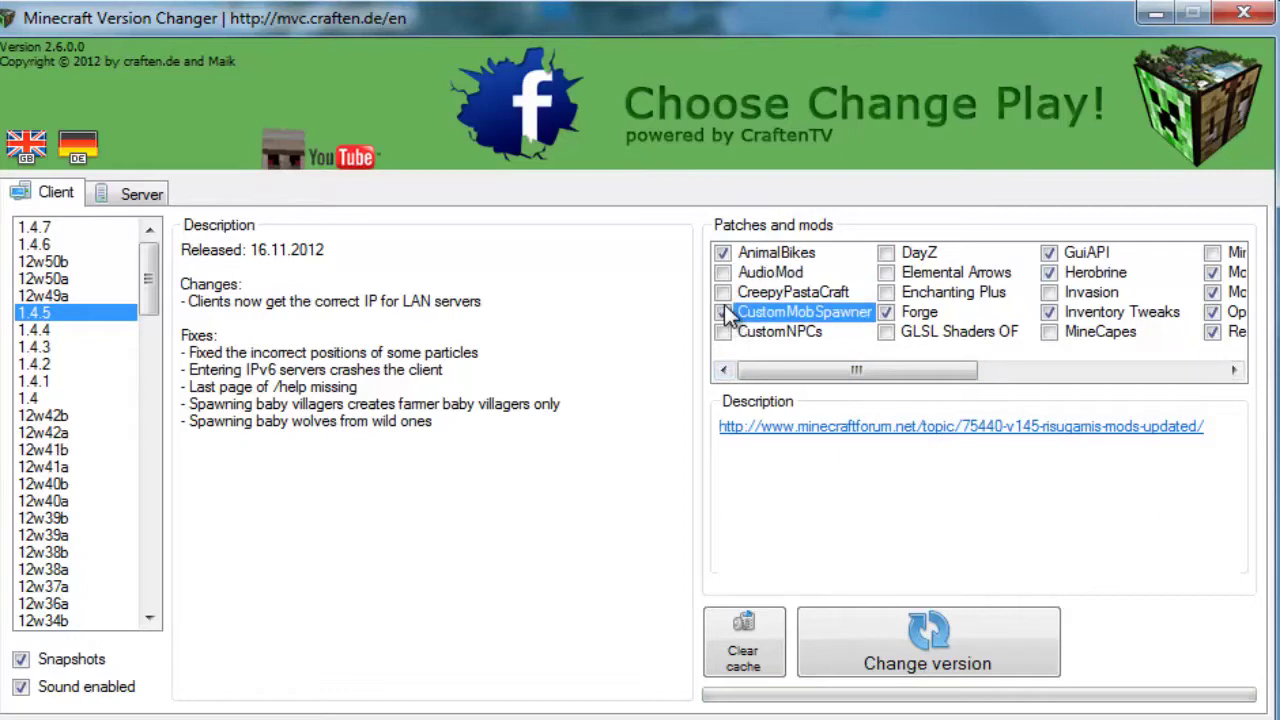
{"action": "left_click", "coordinate": [756, 256]}
{"action": "double_click", "coordinate": [902, 311]}
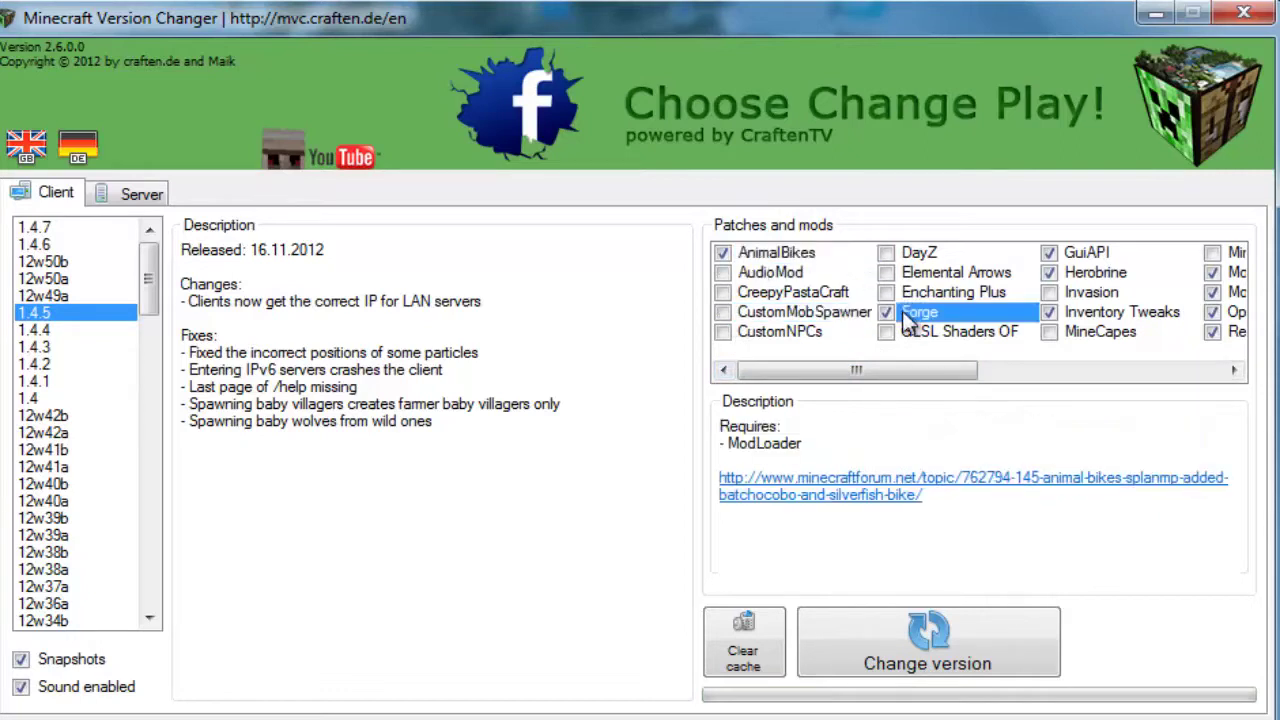
{"action": "left_click", "coordinate": [1048, 252]}
{"action": "left_click", "coordinate": [1049, 272]}
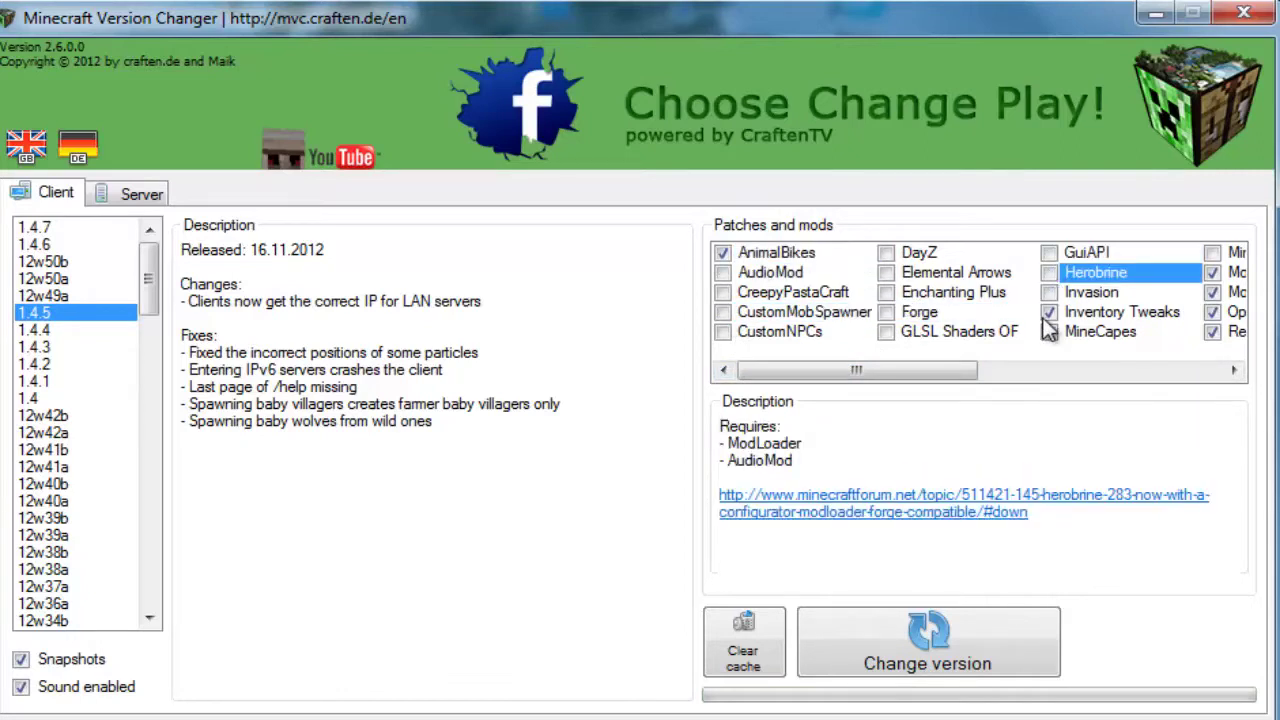
Step: Keep Inventory Tweaks enabled and disable Modloader and MoCreatures
{"action": "left_click", "coordinate": [1048, 312]}
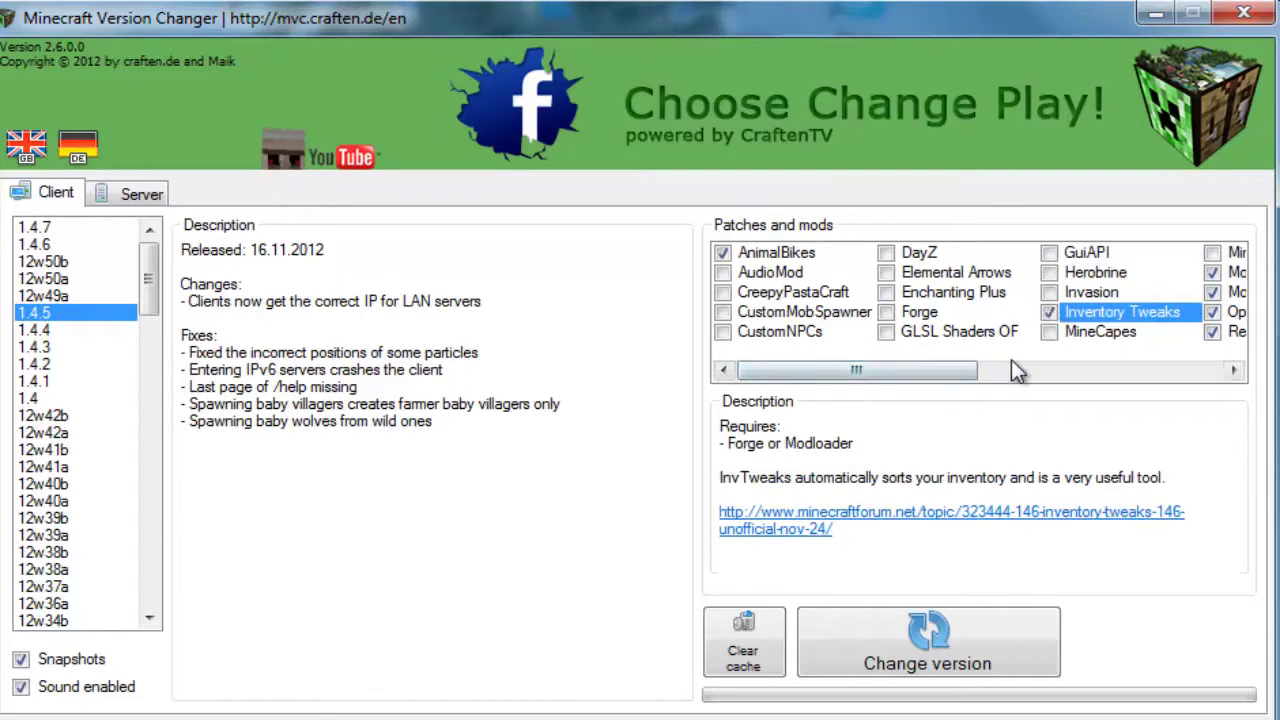
{"action": "left_click", "coordinate": [1071, 318]}
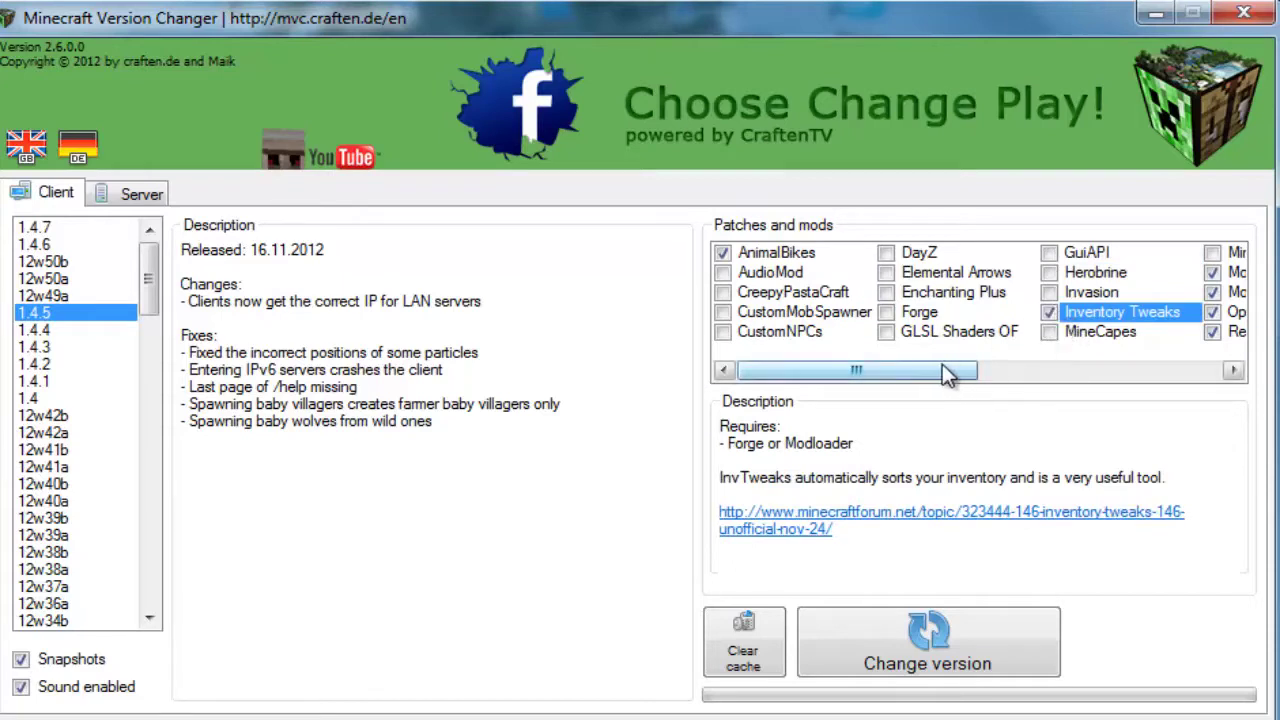
{"action": "scroll", "coordinate": [942, 364], "scroll_direction": "right", "scroll_amount": 1}
{"action": "left_click", "coordinate": [1049, 292]}
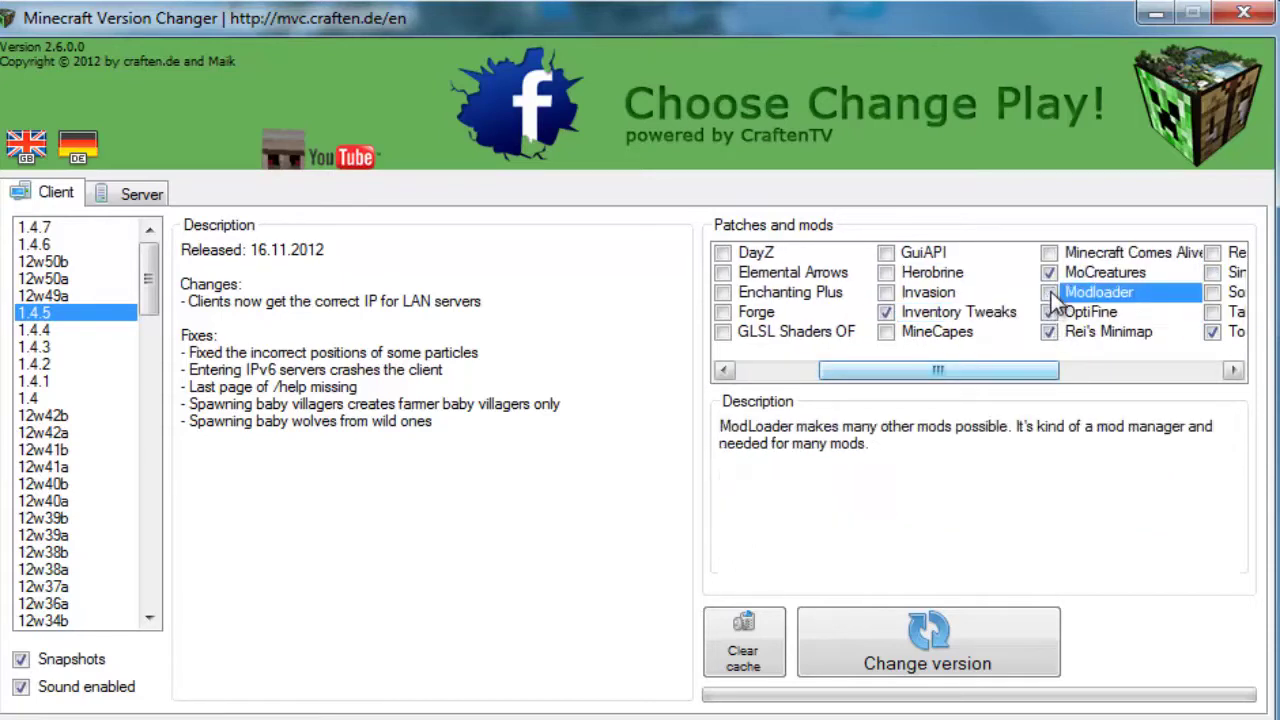
{"action": "left_click", "coordinate": [1049, 272]}
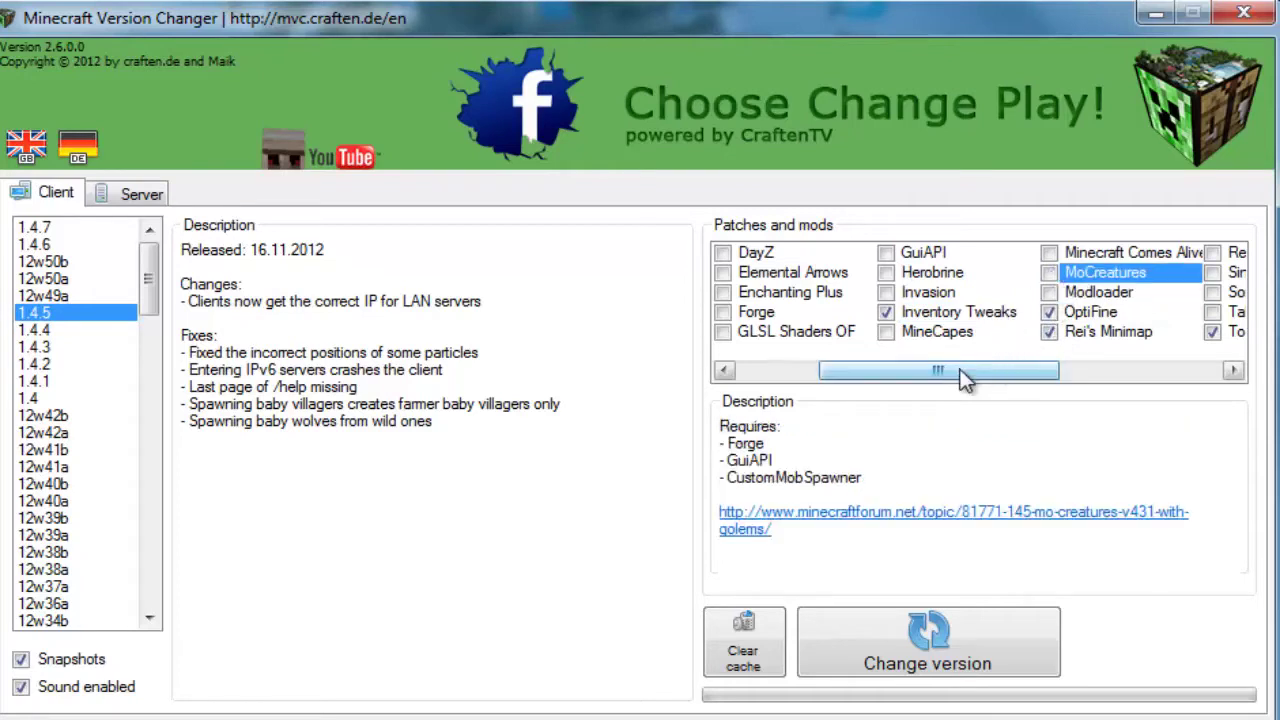
Step: Enable MoCreatures together with its required GuiAPI and CustomMobSpawner
{"action": "left_click_drag", "start_coordinate": [966, 373], "coordinate": [995, 370]}
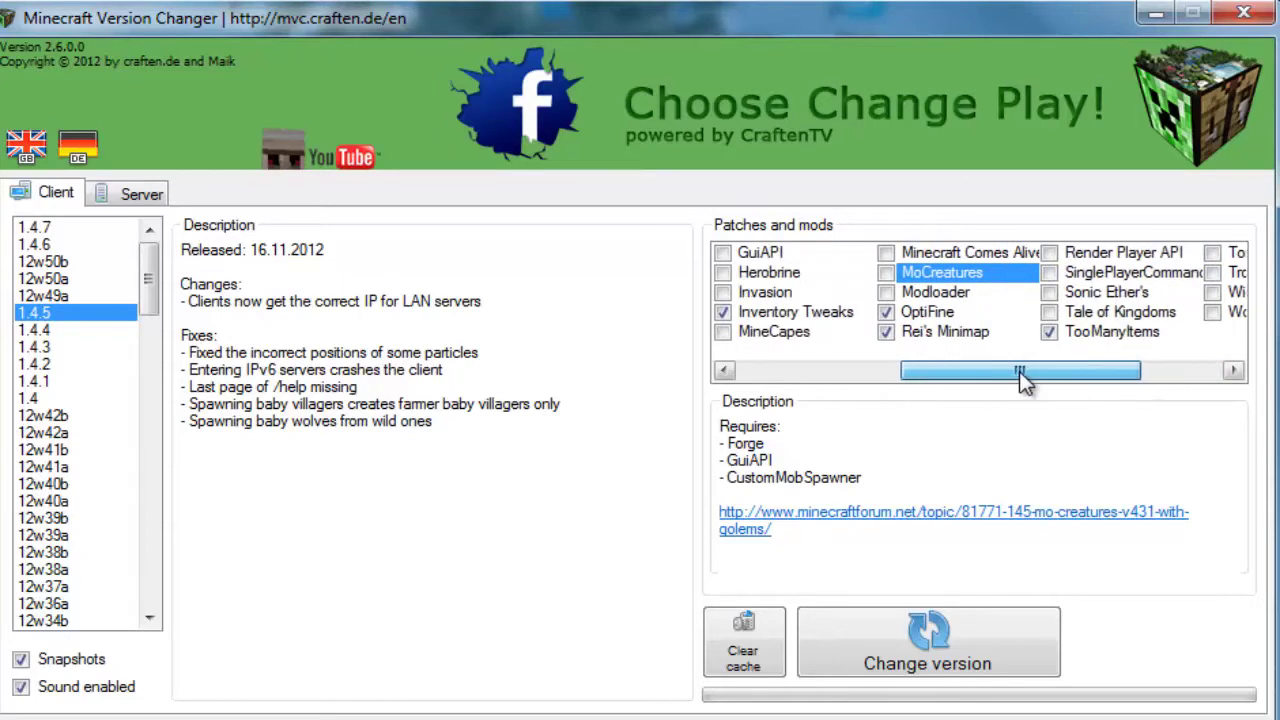
{"action": "left_click", "coordinate": [900, 279]}
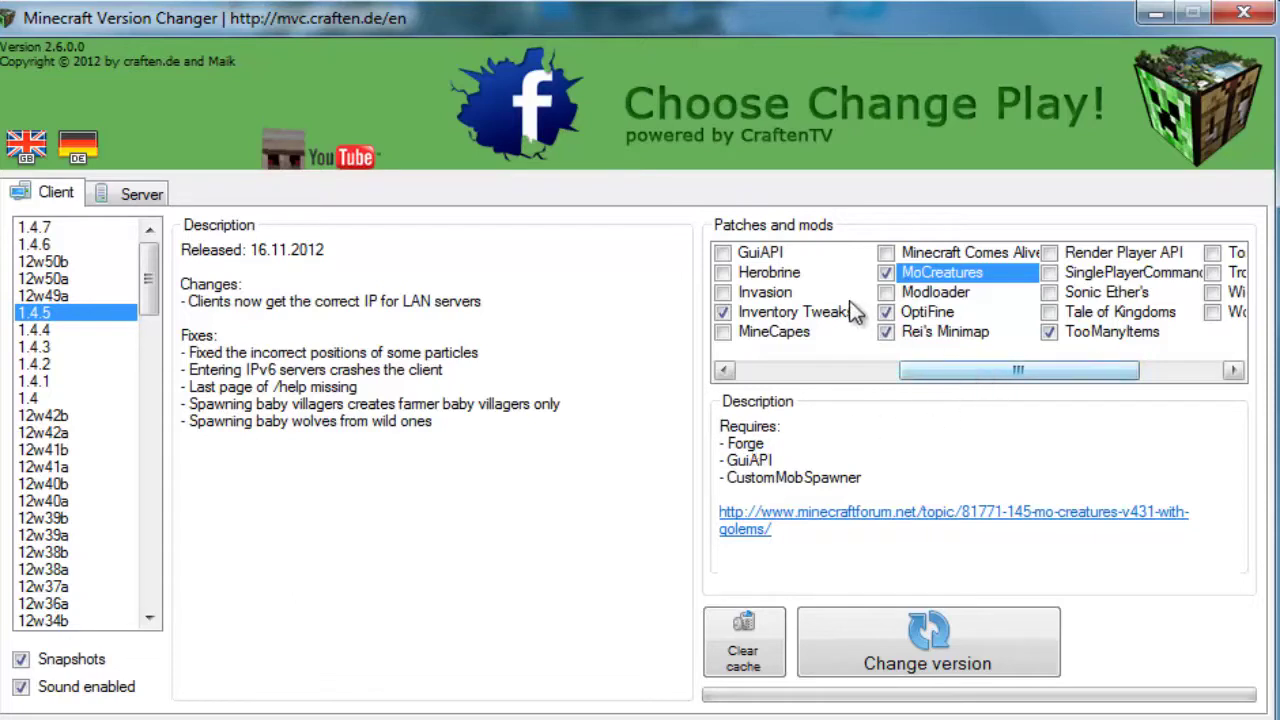
{"action": "left_click", "coordinate": [725, 256]}
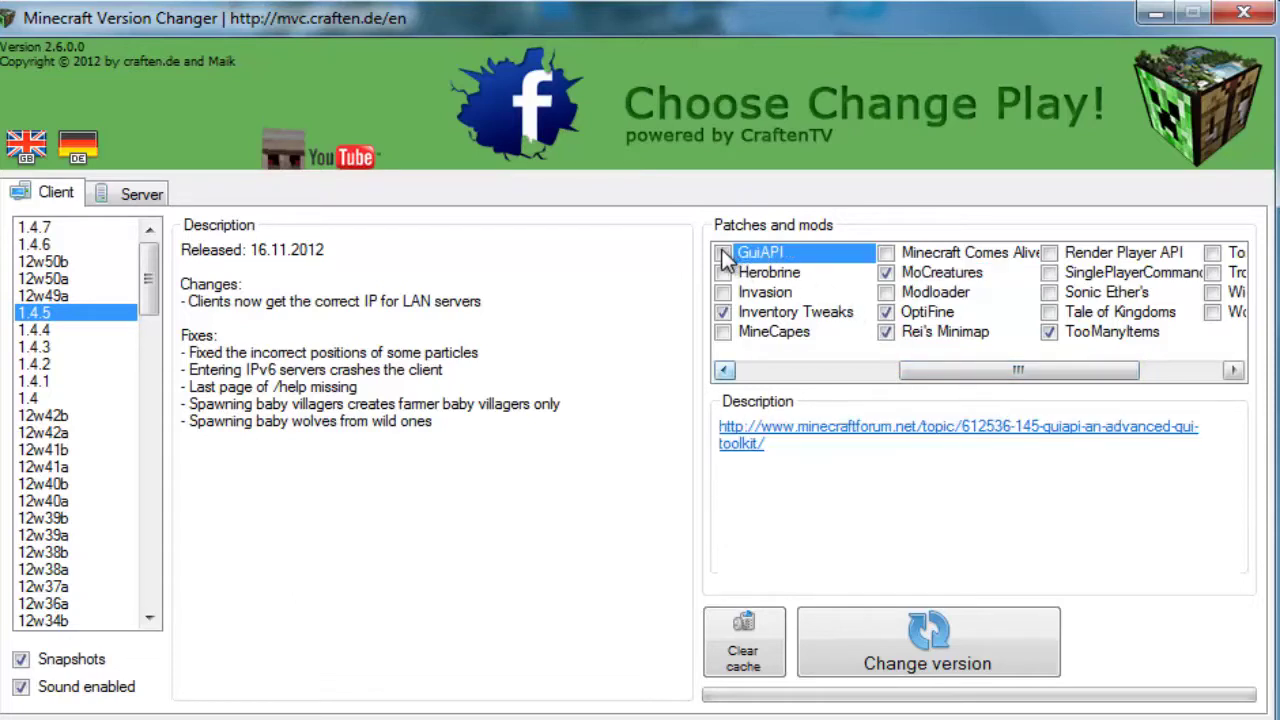
{"action": "left_click", "coordinate": [722, 253]}
{"action": "left_click", "coordinate": [935, 292]}
{"action": "left_click", "coordinate": [931, 273]}
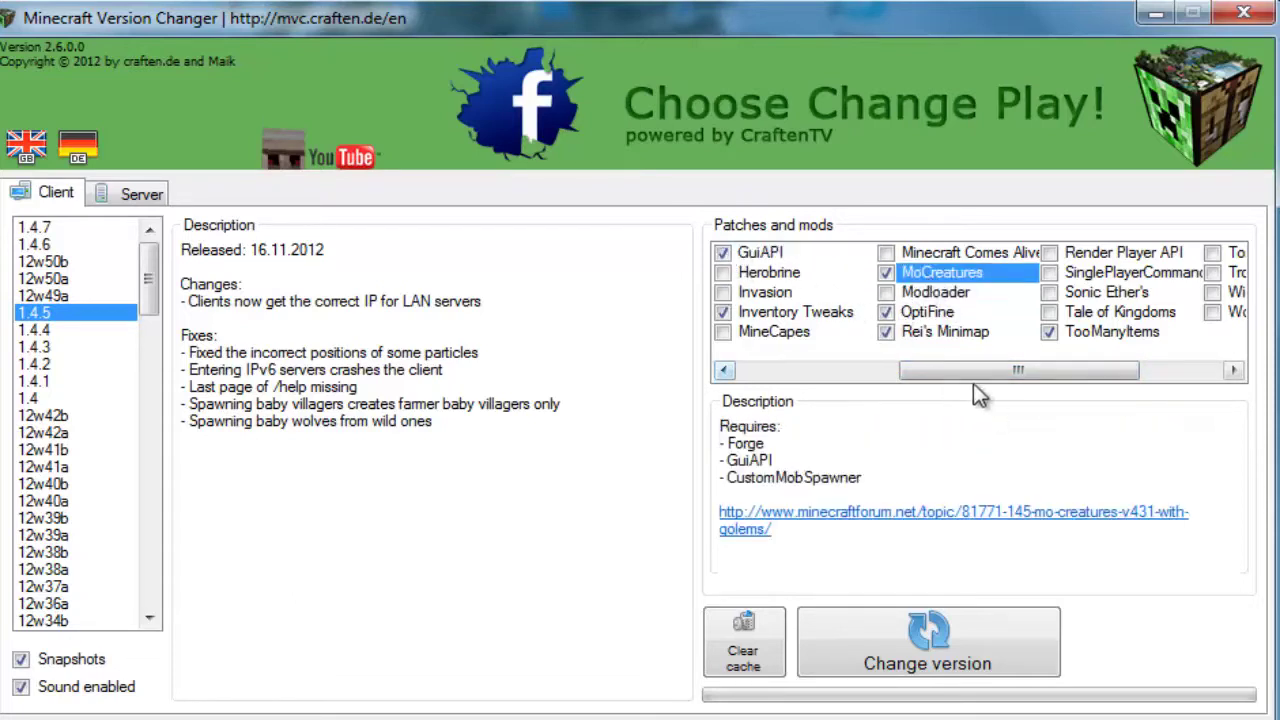
{"action": "left_click_drag", "start_coordinate": [924, 381], "coordinate": [762, 380]}
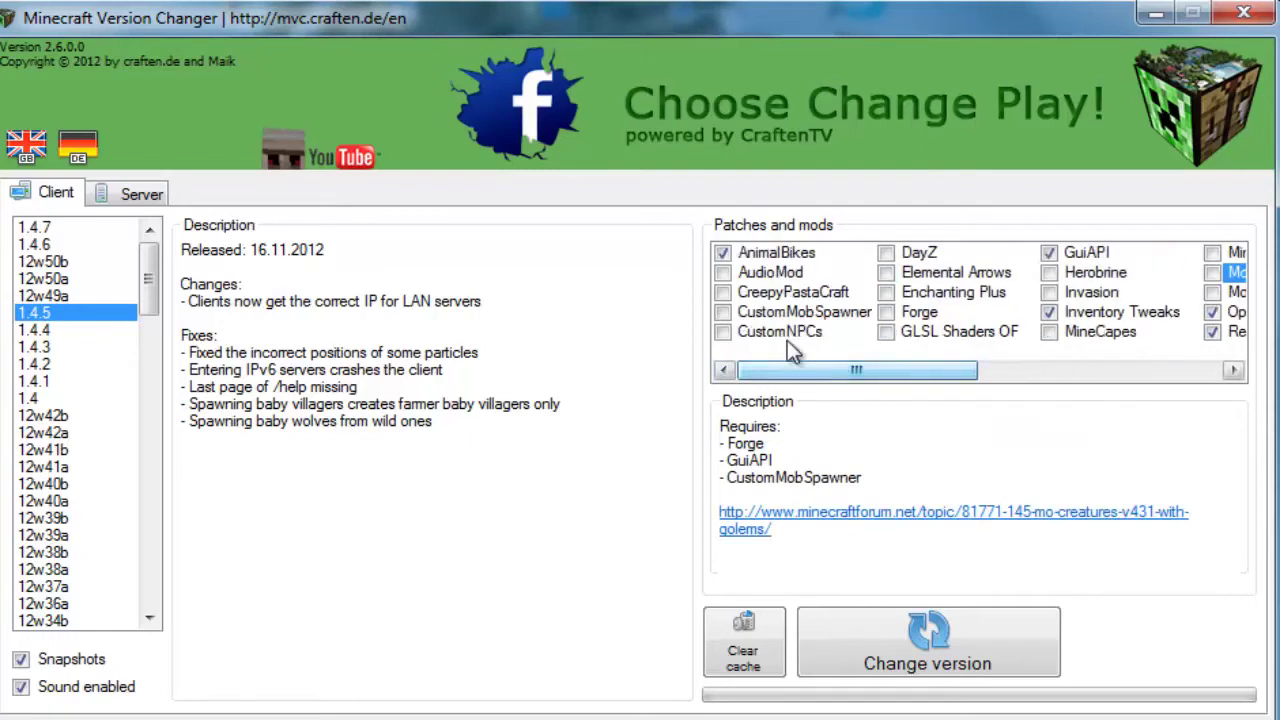
{"action": "left_click", "coordinate": [725, 293]}
{"action": "left_click", "coordinate": [728, 313]}
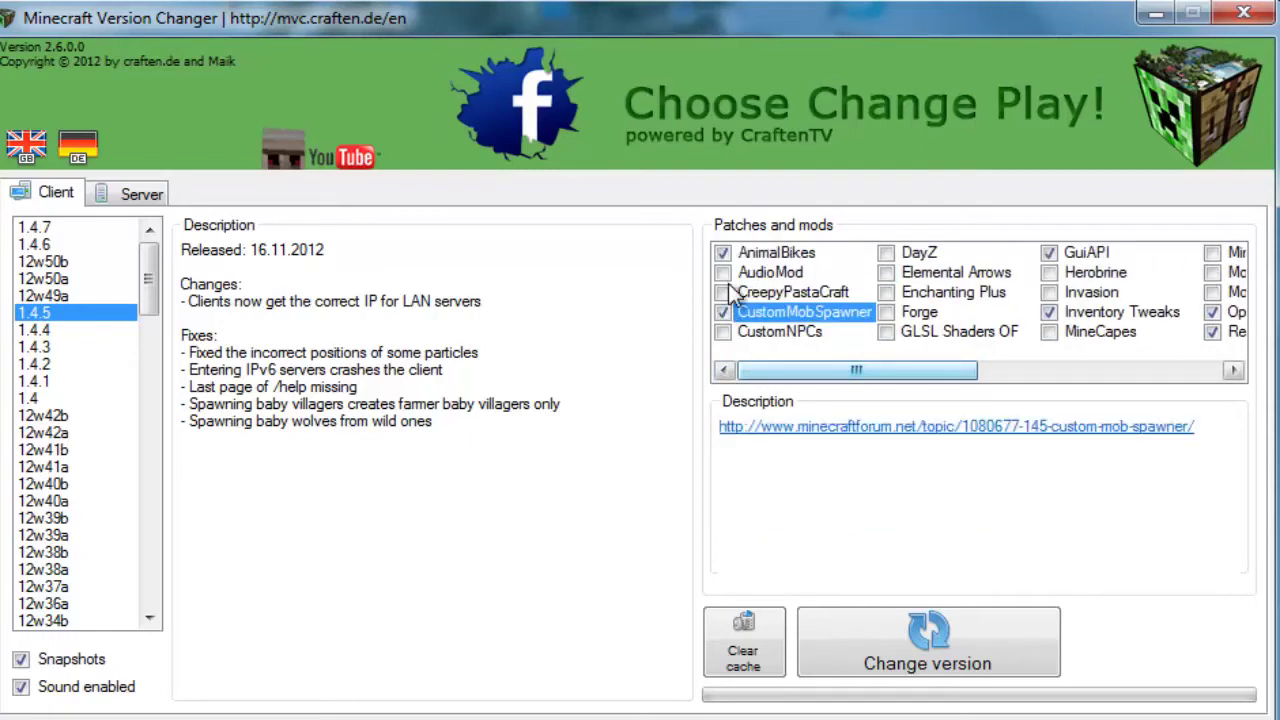
Step: Disable MoCreatures and enable Herobrine together with its required AudioMod
{"action": "left_click_drag", "start_coordinate": [904, 368], "coordinate": [1018, 368]}
{"action": "left_click", "coordinate": [927, 275]}
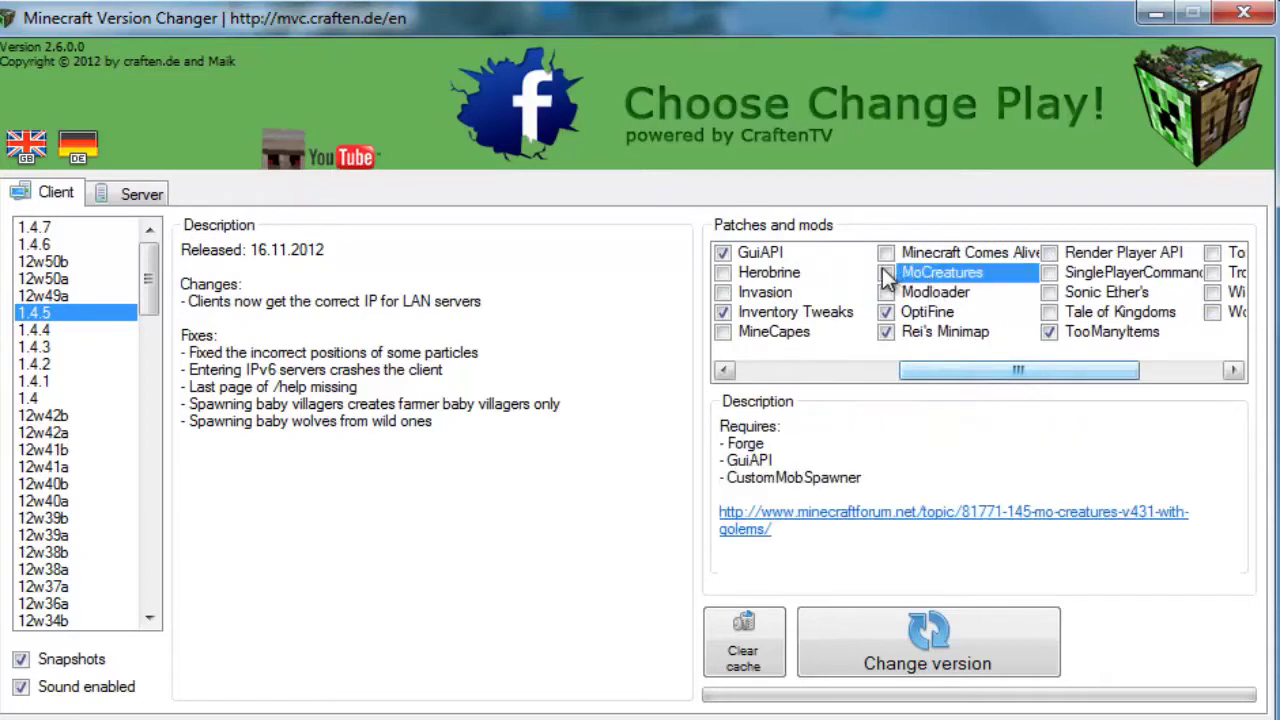
{"action": "left_click", "coordinate": [738, 274]}
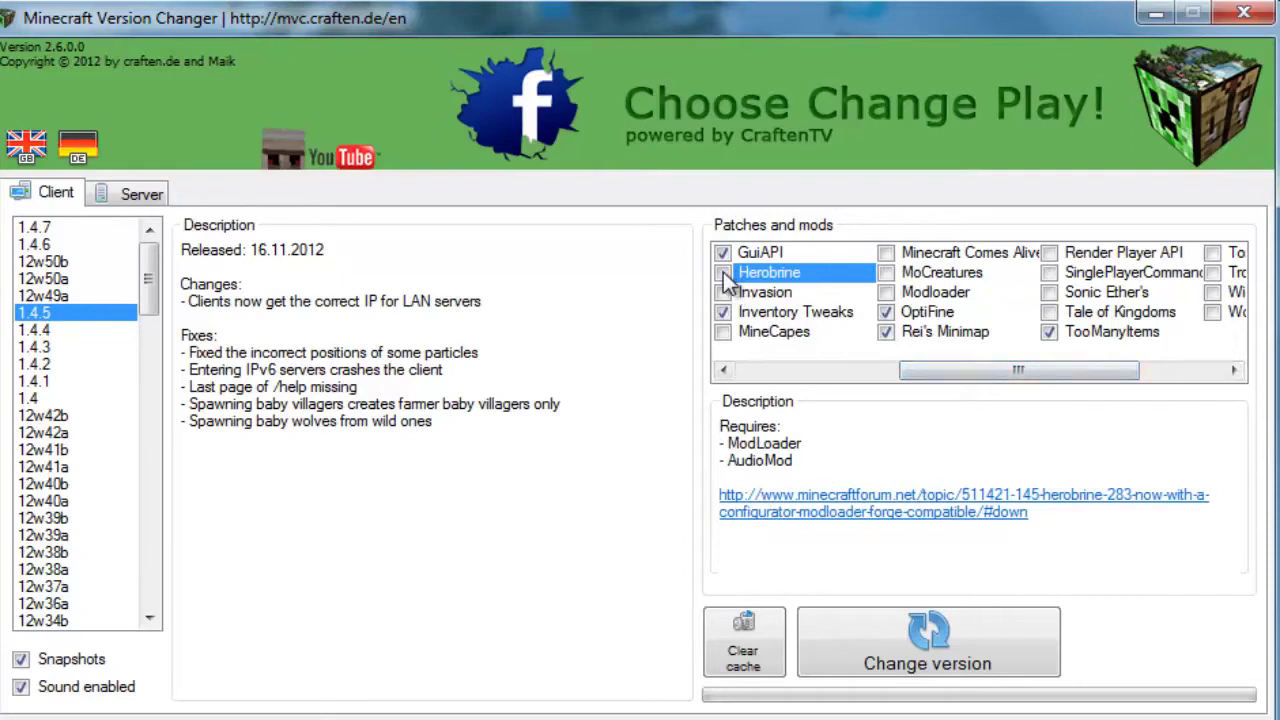
{"action": "left_click", "coordinate": [722, 272]}
{"action": "left_click_drag", "start_coordinate": [983, 368], "coordinate": [927, 352]}
{"action": "left_click", "coordinate": [740, 274]}
{"action": "left_click", "coordinate": [722, 272]}
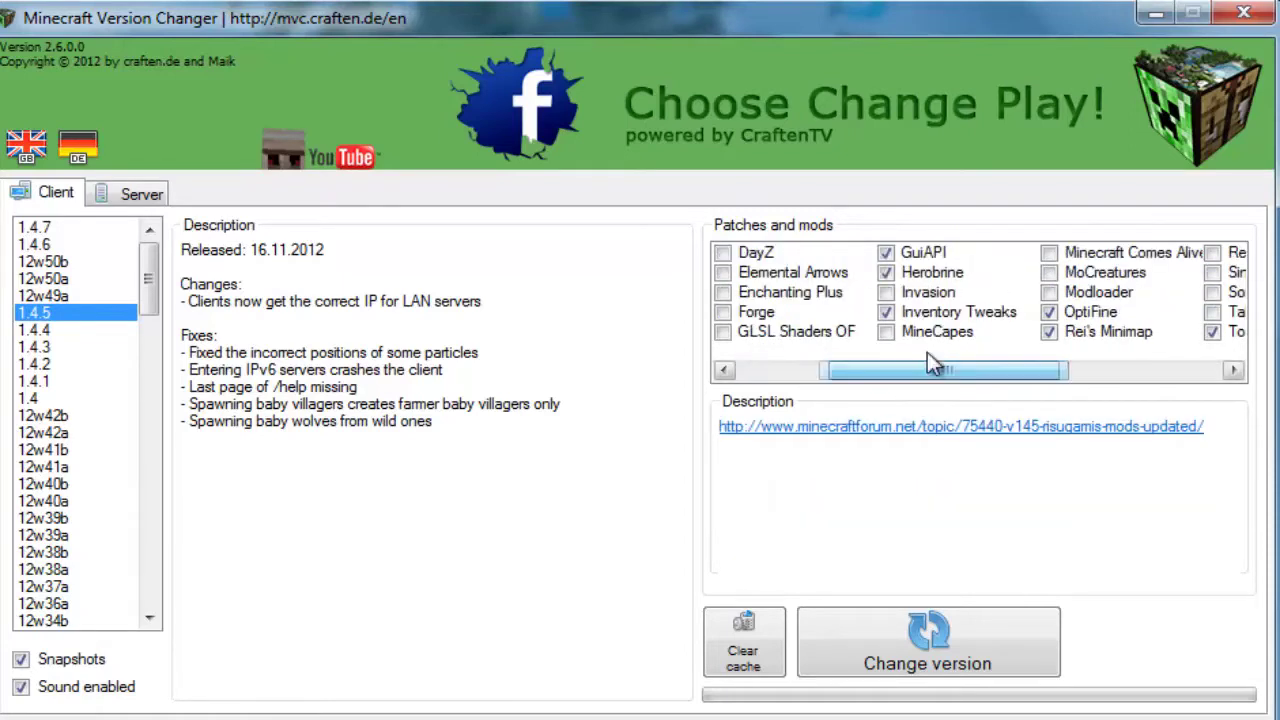
Step: Switch Forge on and back off, and enable MoCreatures again
{"action": "left_click", "coordinate": [1065, 274]}
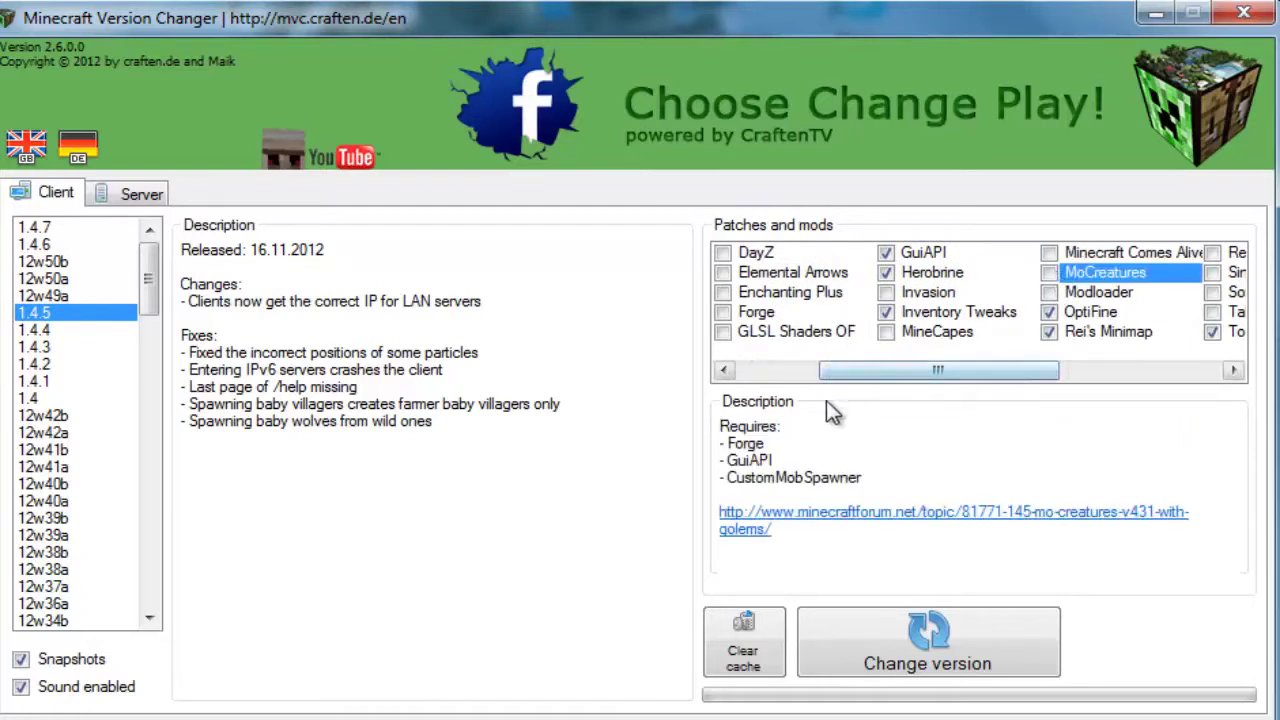
{"action": "left_click_drag", "start_coordinate": [875, 378], "coordinate": [796, 370]}
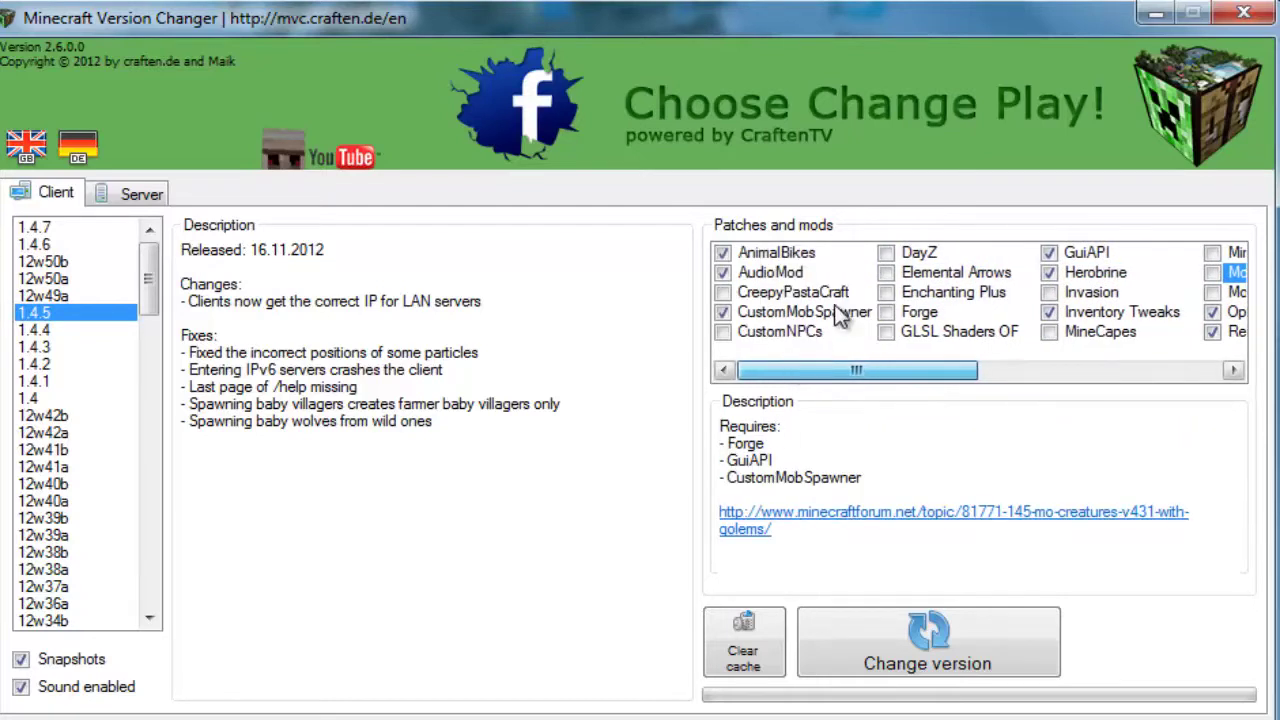
{"action": "left_click", "coordinate": [893, 314]}
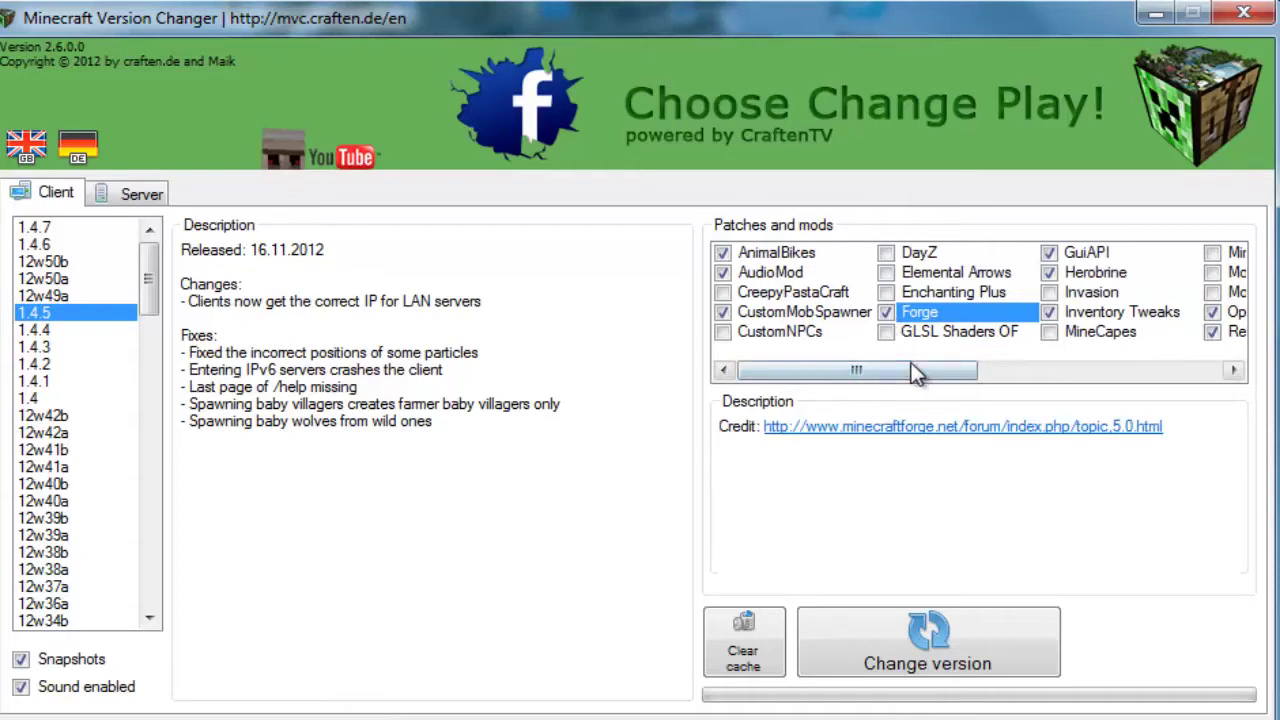
{"action": "left_click_drag", "start_coordinate": [877, 378], "coordinate": [949, 370]}
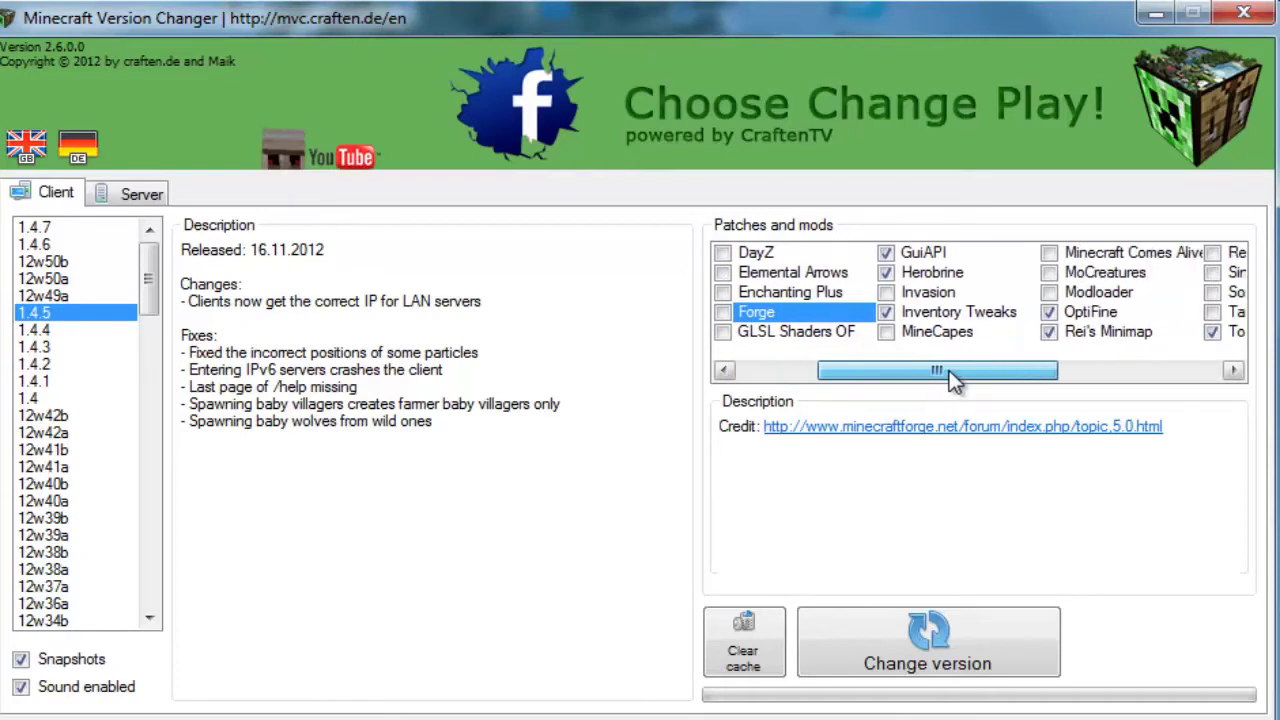
{"action": "left_click", "coordinate": [1050, 278]}
{"action": "left_click", "coordinate": [1050, 276]}
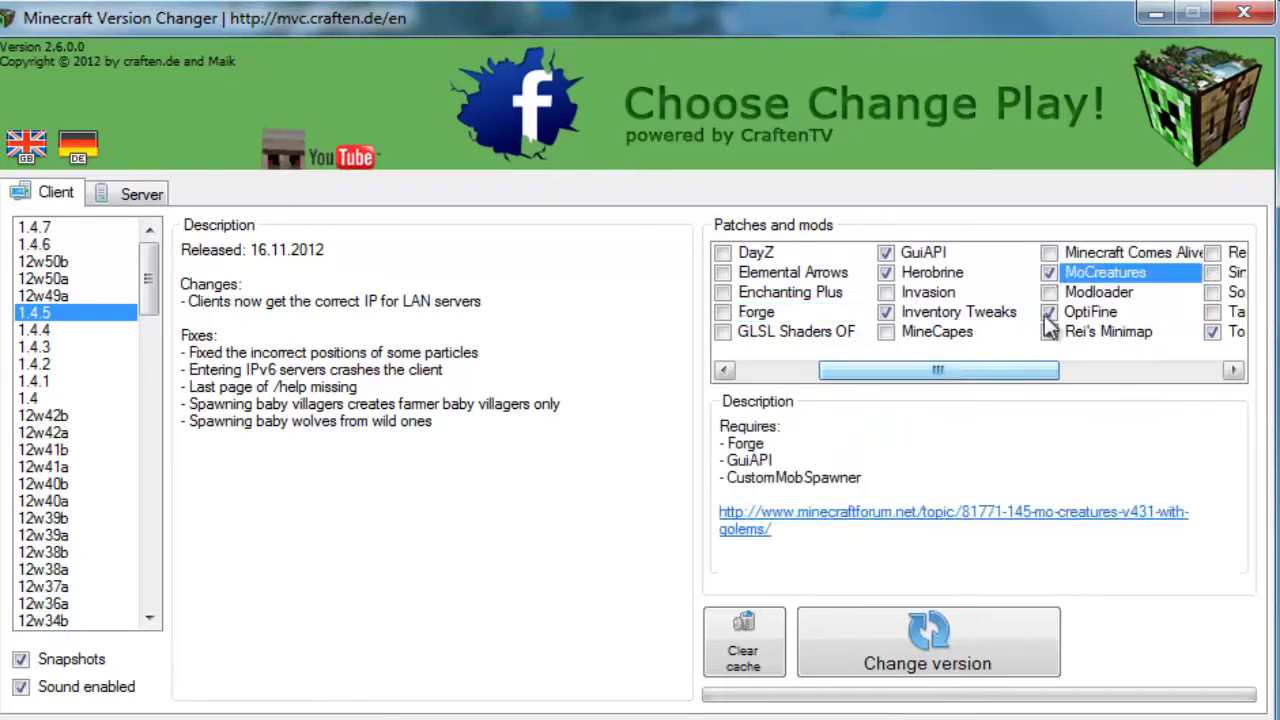
Step: Apply version 1.4.5 with the revised mods, start Minecraft and log in with the account password
{"action": "left_click", "coordinate": [950, 638]}
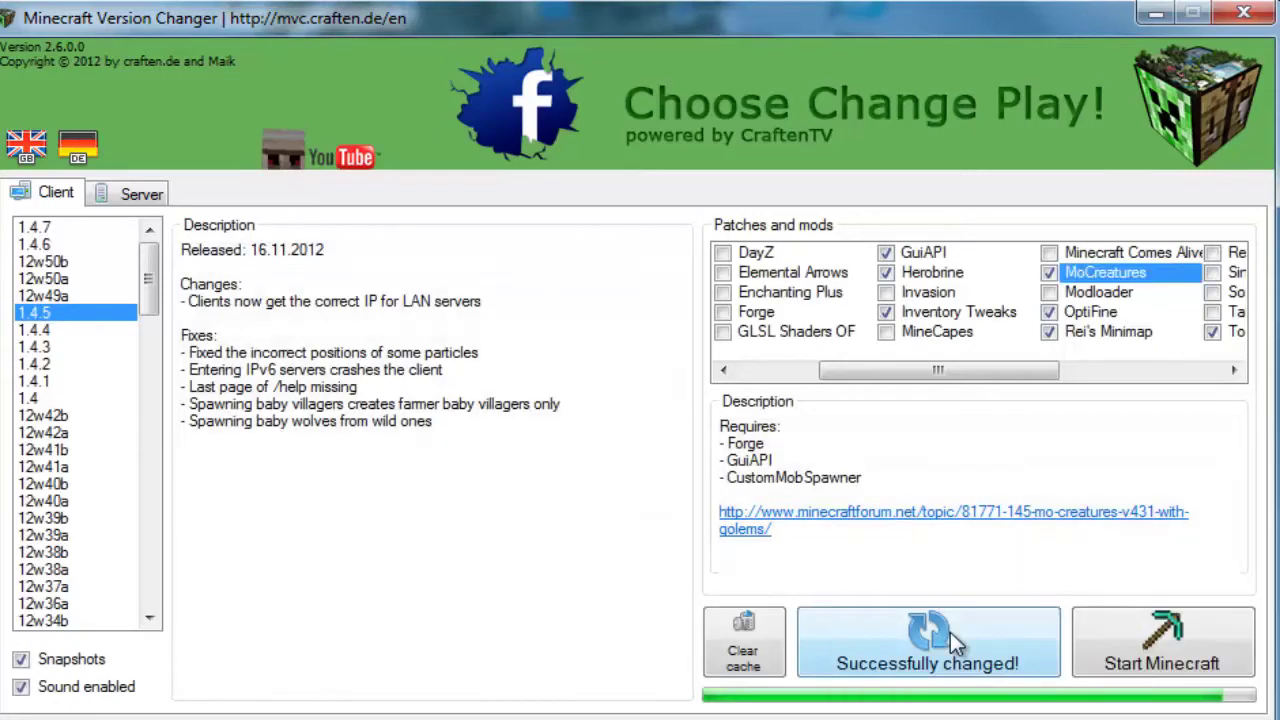
{"action": "left_click", "coordinate": [1148, 630]}
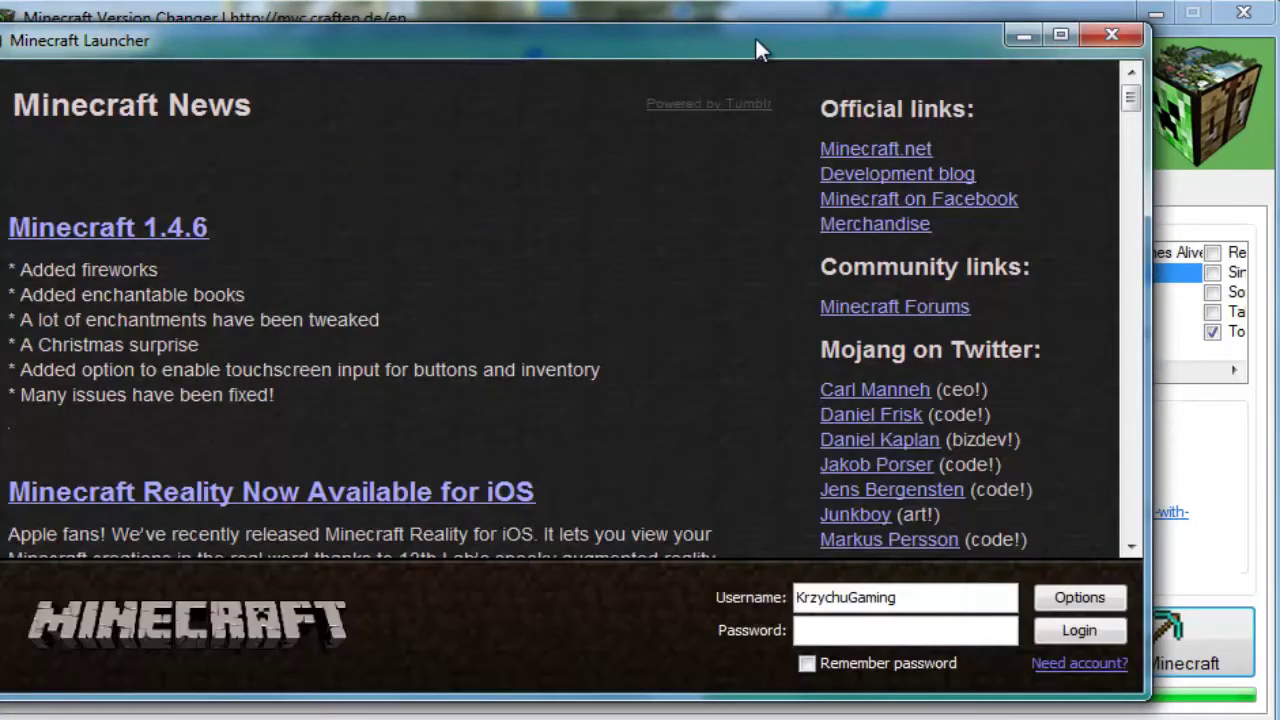
{"action": "left_click_drag", "start_coordinate": [755, 50], "coordinate": [810, 46]}
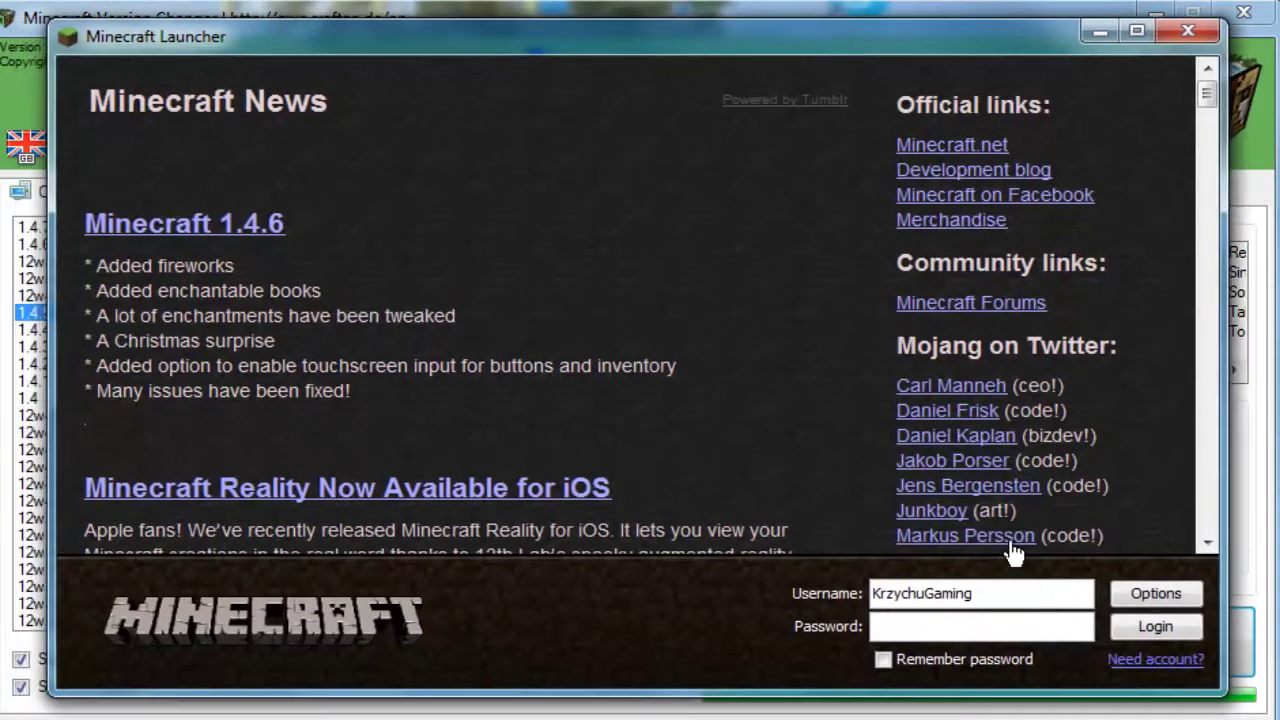
{"action": "left_click", "coordinate": [1027, 625]}
{"action": "key", "text": "Return"}
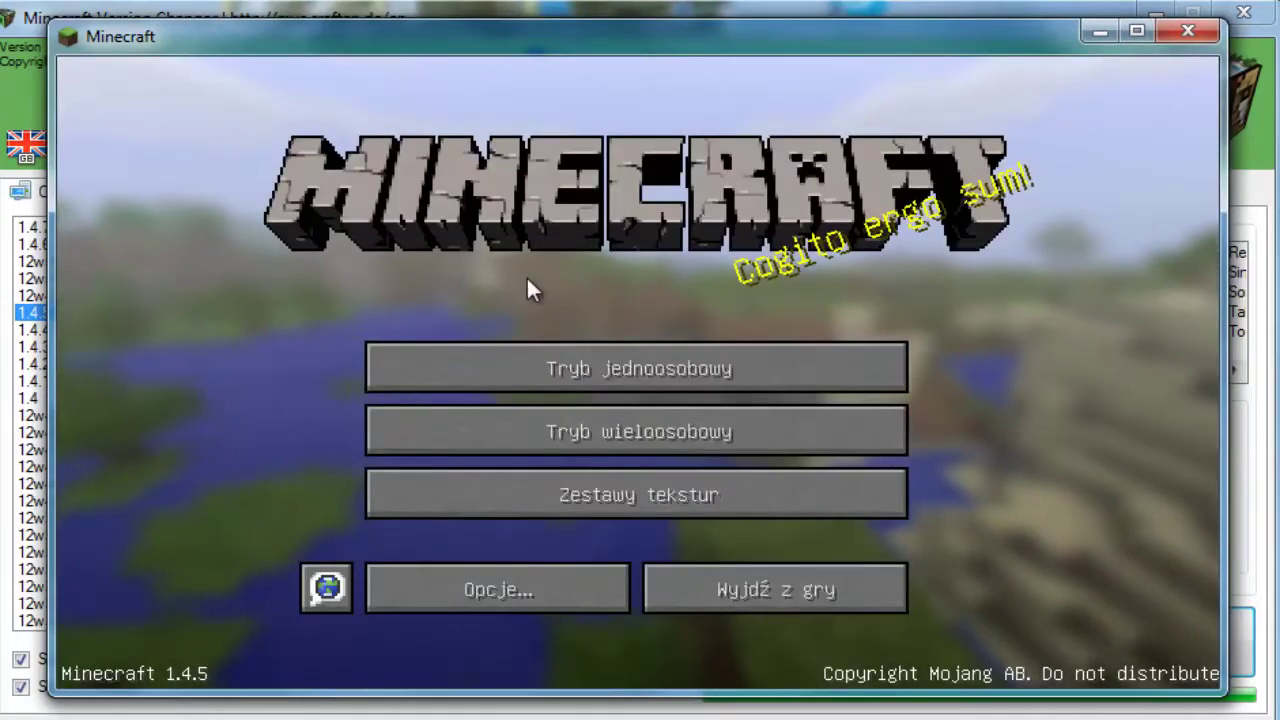
Step: Start creating a new single-player world and shorten its name to "Nowy"
{"action": "left_click", "coordinate": [537, 350]}
{"action": "left_click", "coordinate": [438, 180]}
{"action": "left_click", "coordinate": [462, 385]}
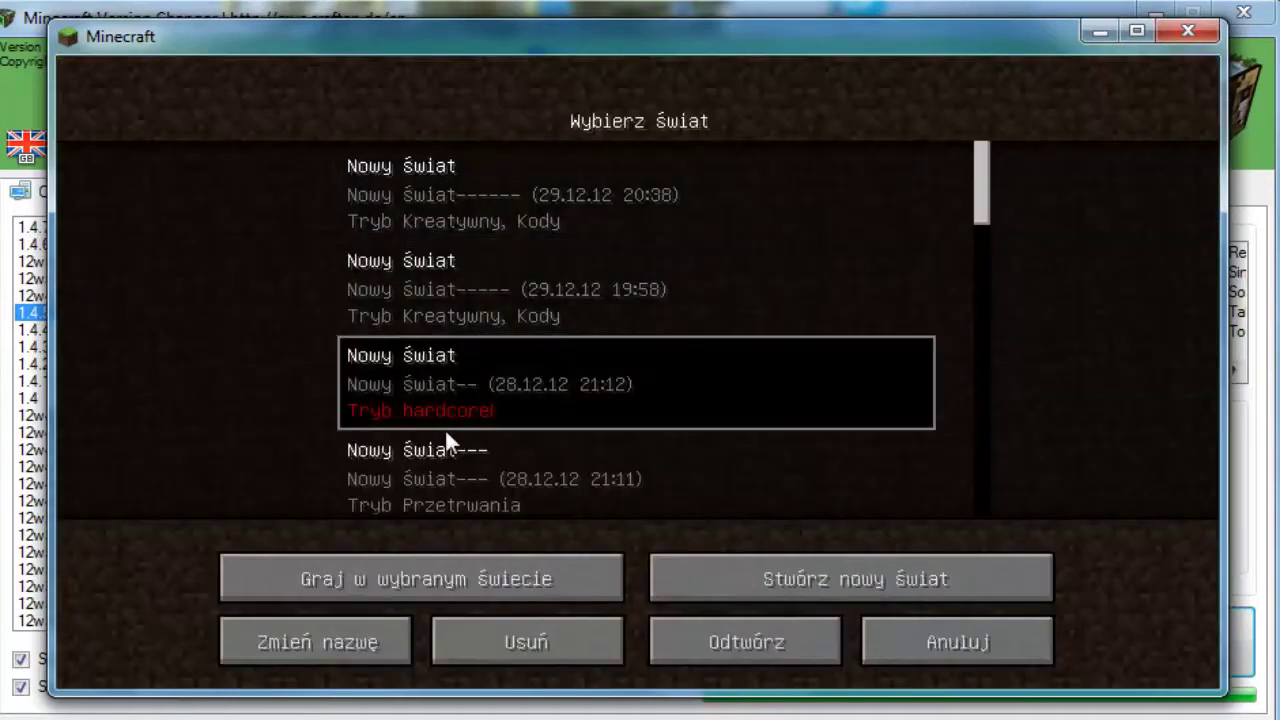
{"action": "left_click", "coordinate": [498, 490]}
{"action": "left_click", "coordinate": [852, 577]}
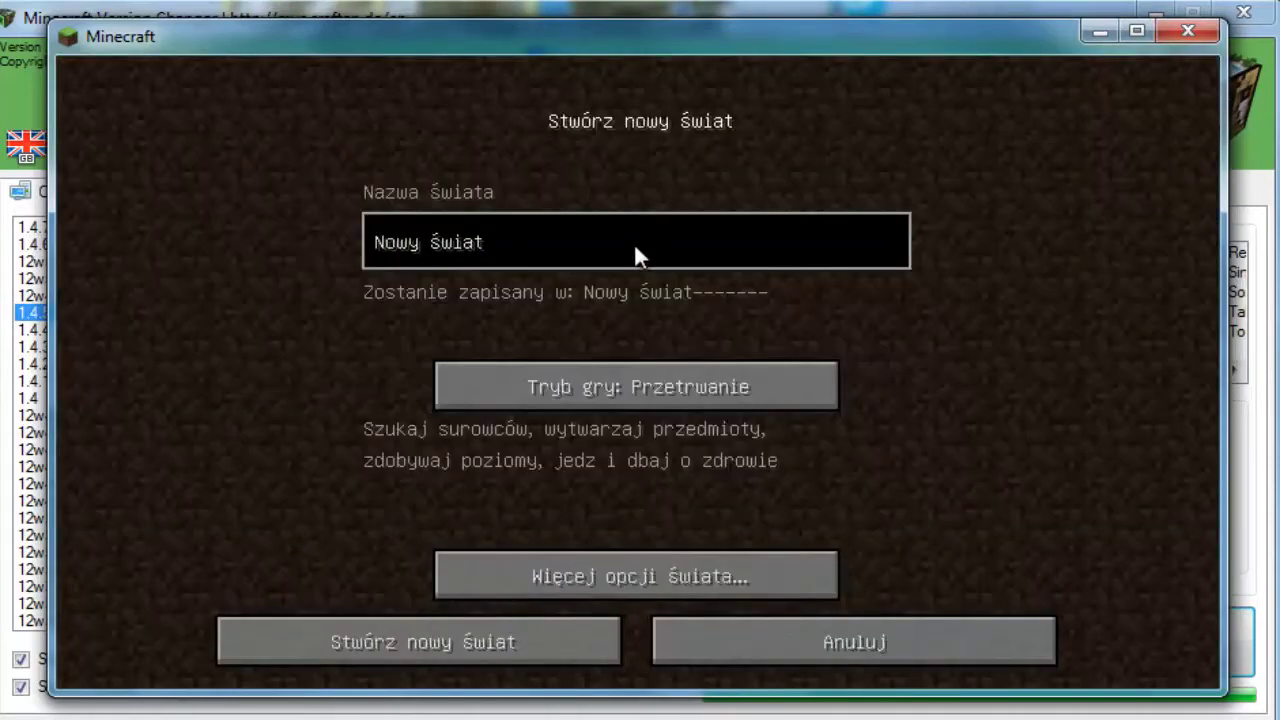
{"action": "key", "text": "BackSpace"}
{"action": "key", "text": "BackSpace"}
{"action": "key", "text": "BackSpace"}
{"action": "key", "text": "BackSpace"}
{"action": "key", "text": "BackSpace"}
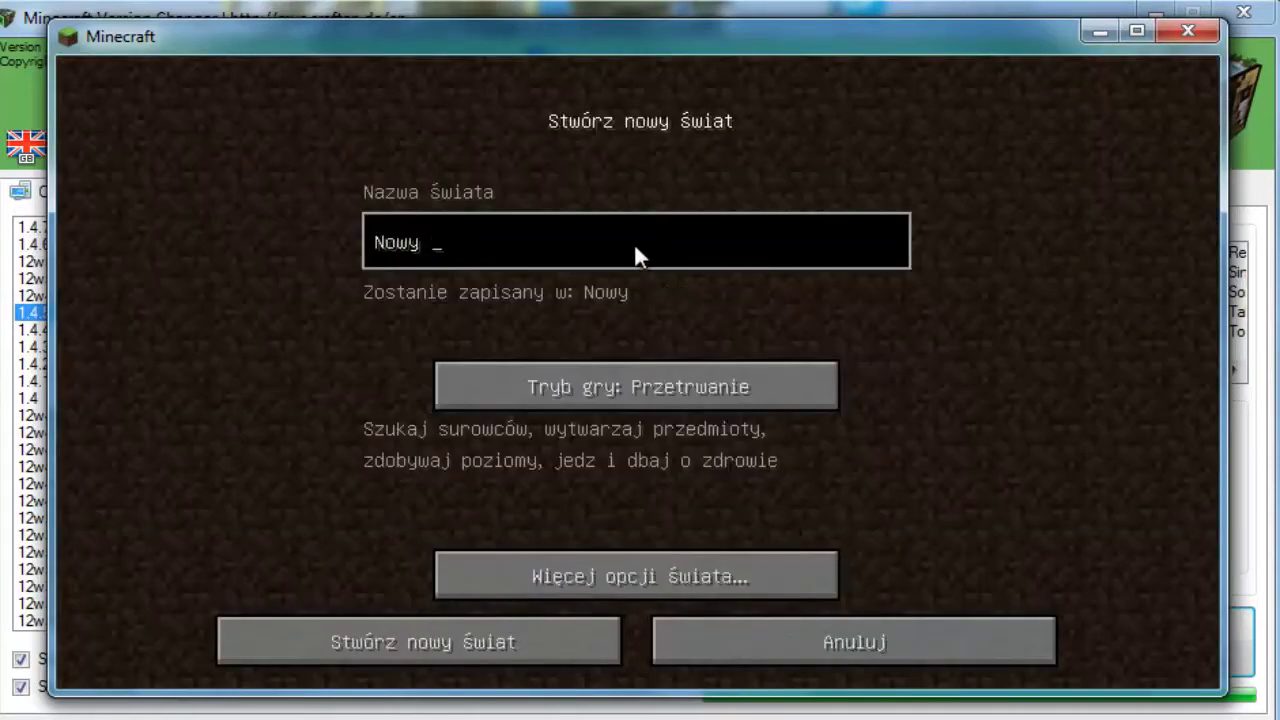
Step: Set the new world's game mode to Kreatywny (Creative)
{"action": "left_click", "coordinate": [662, 365]}
{"action": "left_click", "coordinate": [671, 375]}
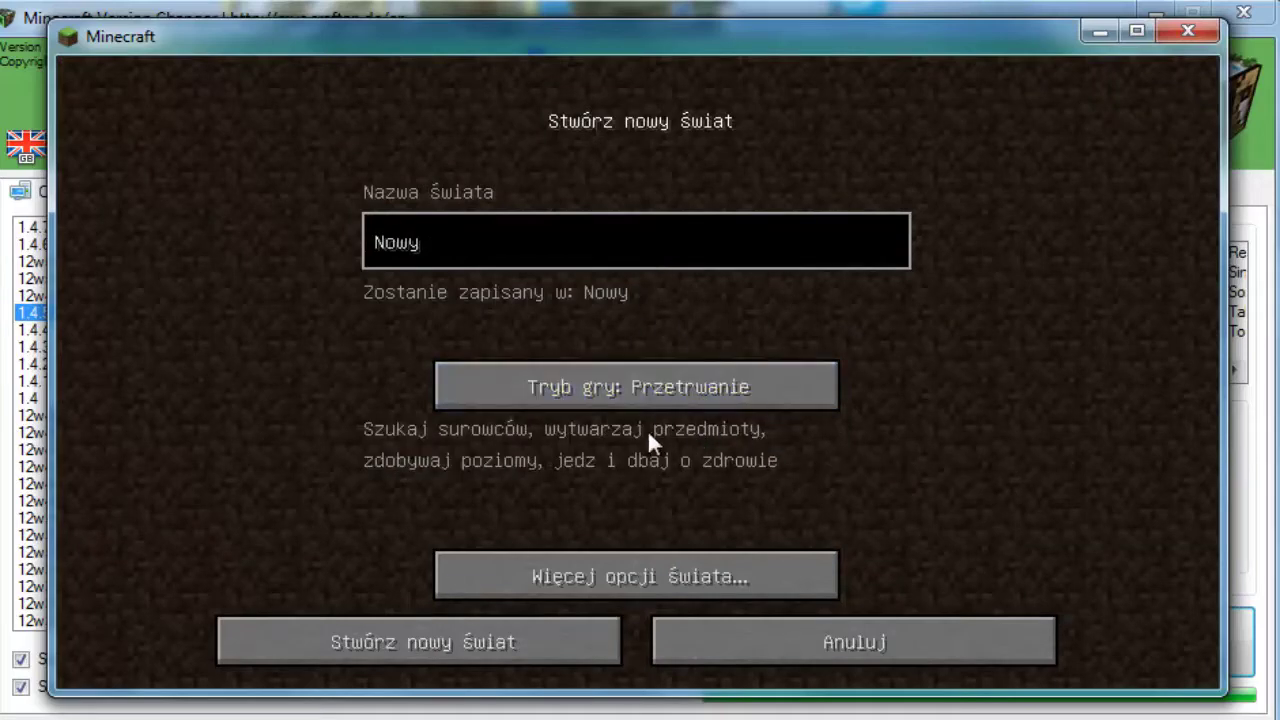
{"action": "left_click", "coordinate": [642, 392]}
{"action": "left_click", "coordinate": [684, 390]}
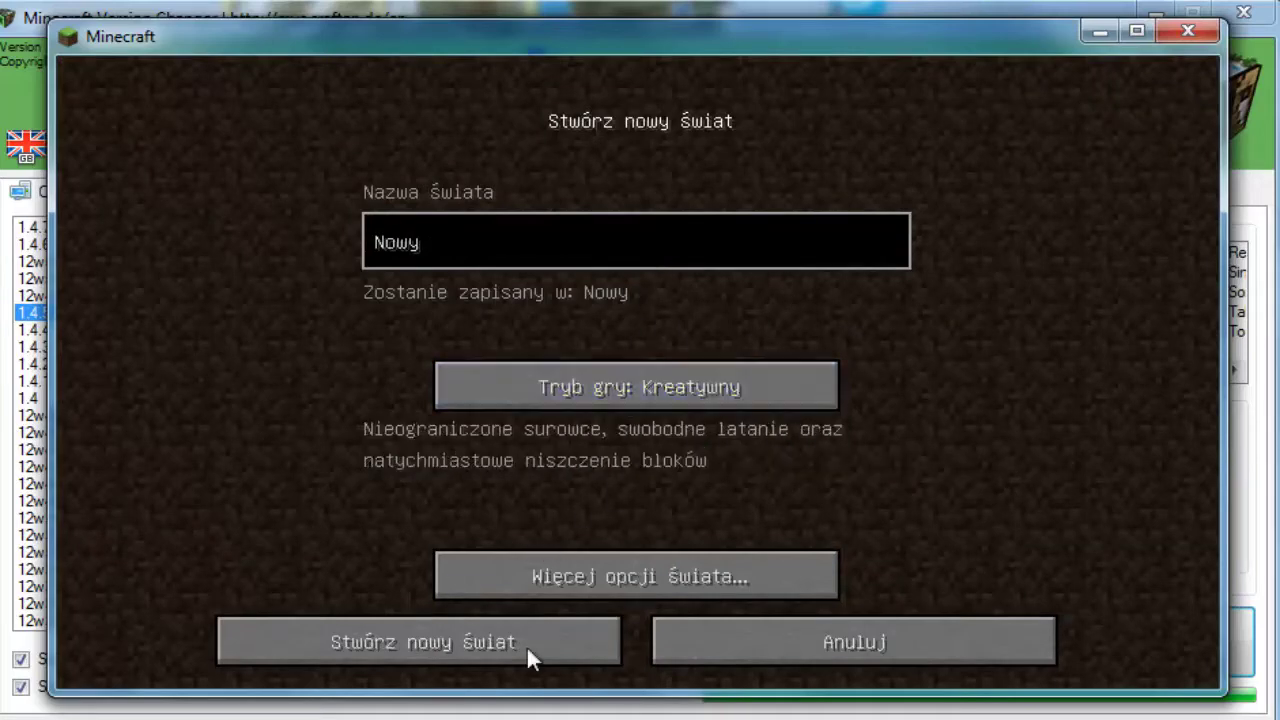
Step: Set the world type to Super płaski (Superflat) and create the world
{"action": "left_click", "coordinate": [594, 574]}
{"action": "left_click", "coordinate": [871, 348]}
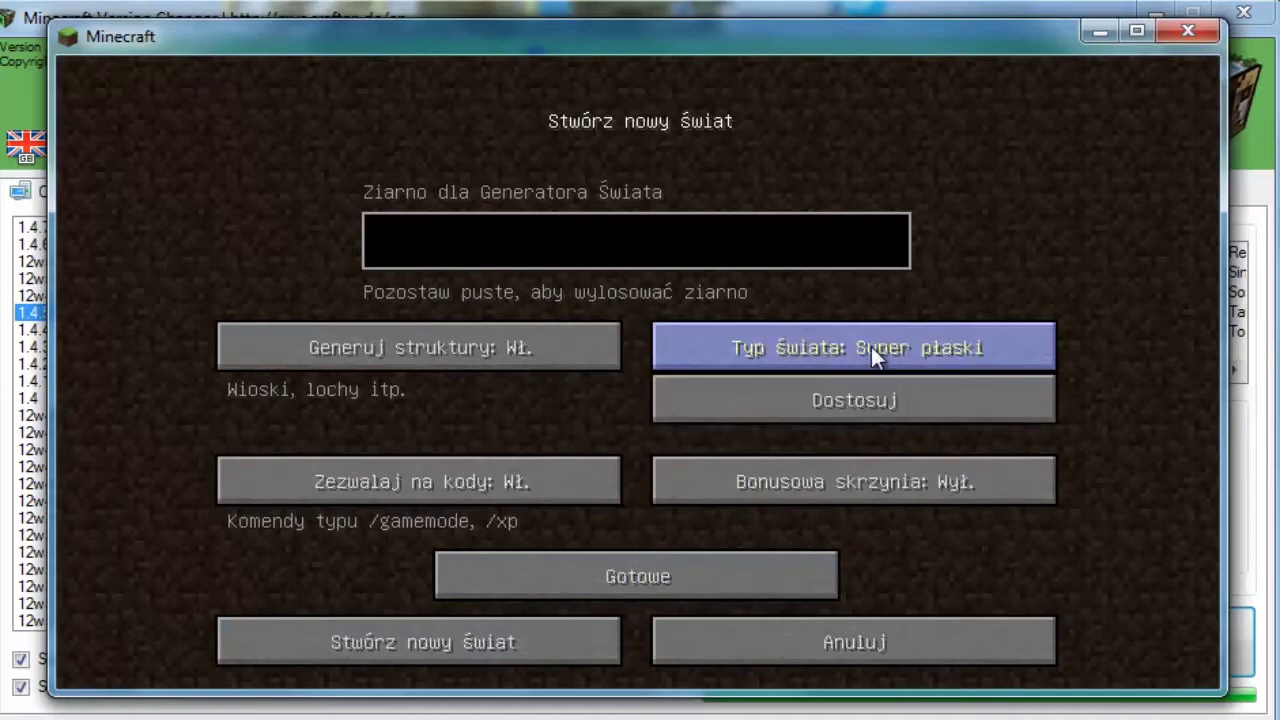
{"action": "left_click", "coordinate": [868, 348]}
{"action": "left_click", "coordinate": [864, 348]}
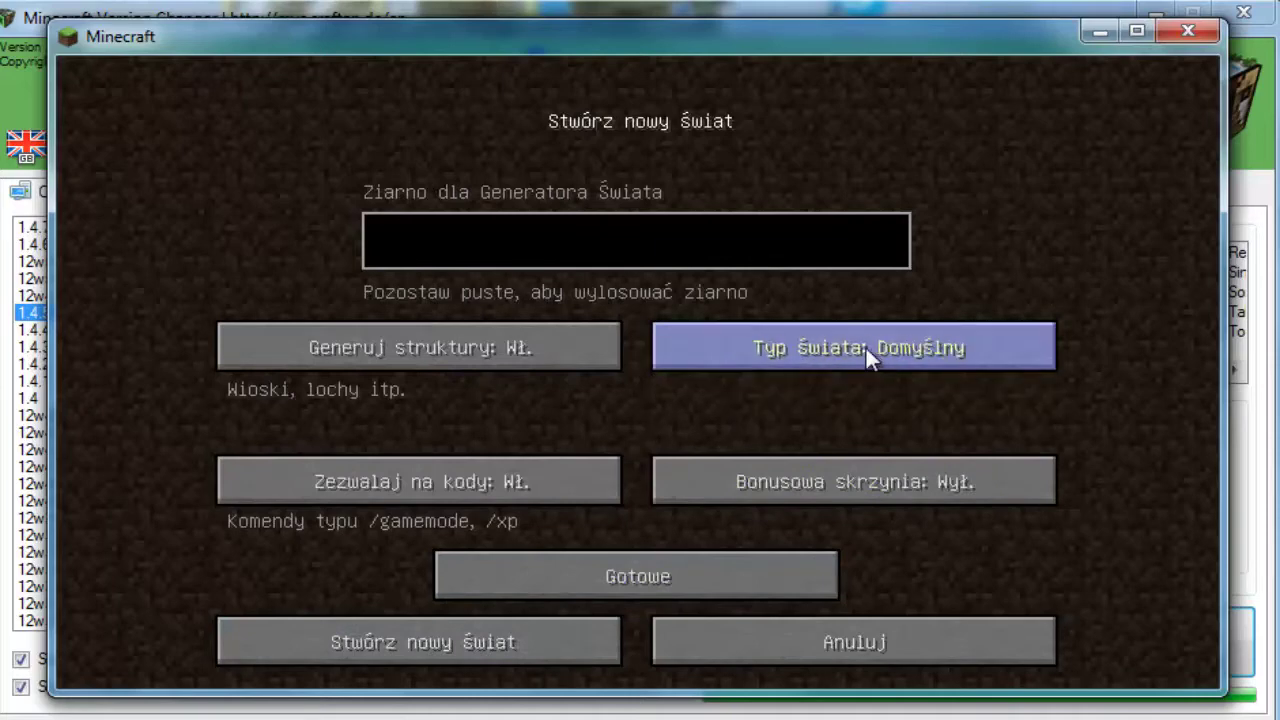
{"action": "left_click", "coordinate": [866, 348]}
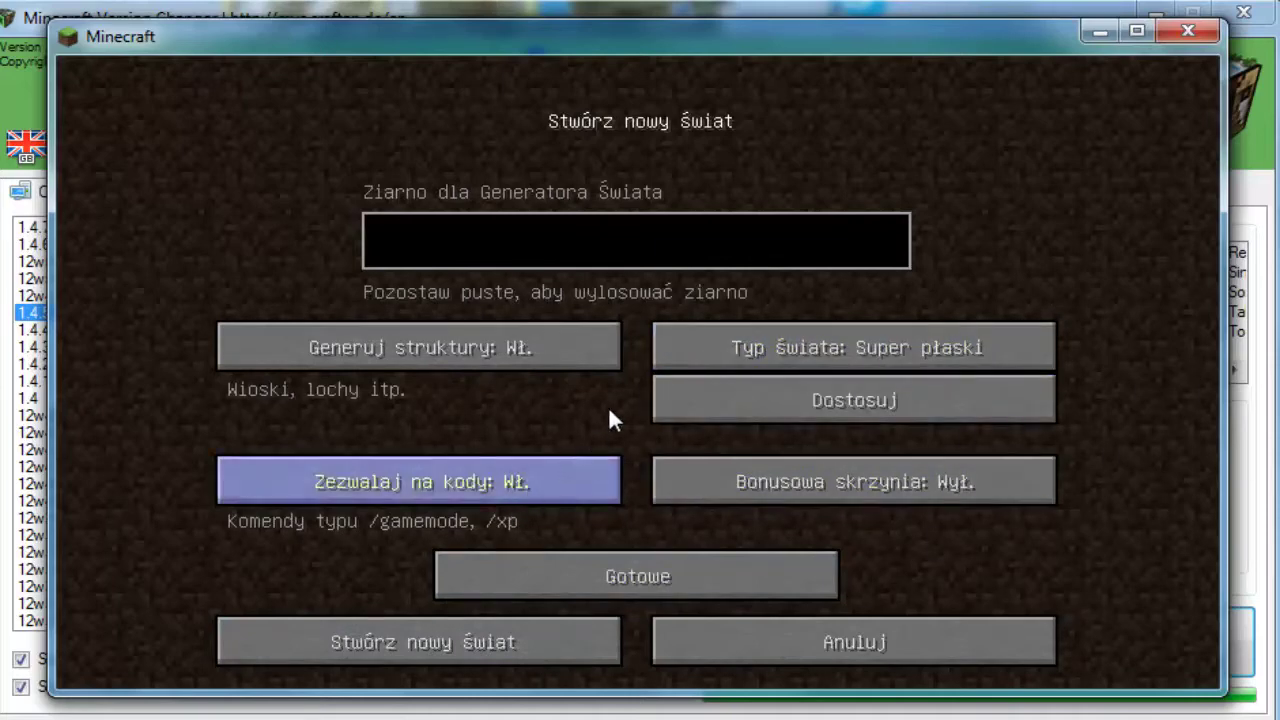
{"action": "left_click", "coordinate": [468, 648]}
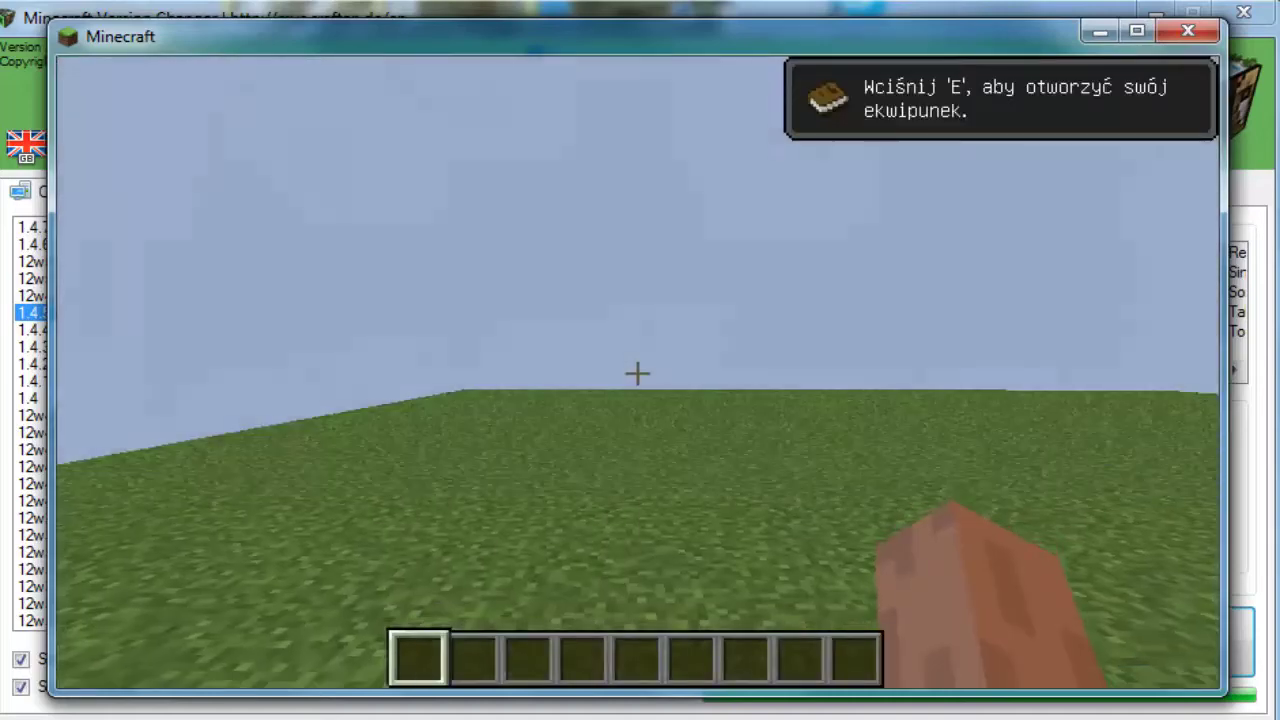
Step: Examine the in-game inventory with the TooManyItems overlay, including the player's own inventory page, and return to the world
{"action": "key", "text": "e"}
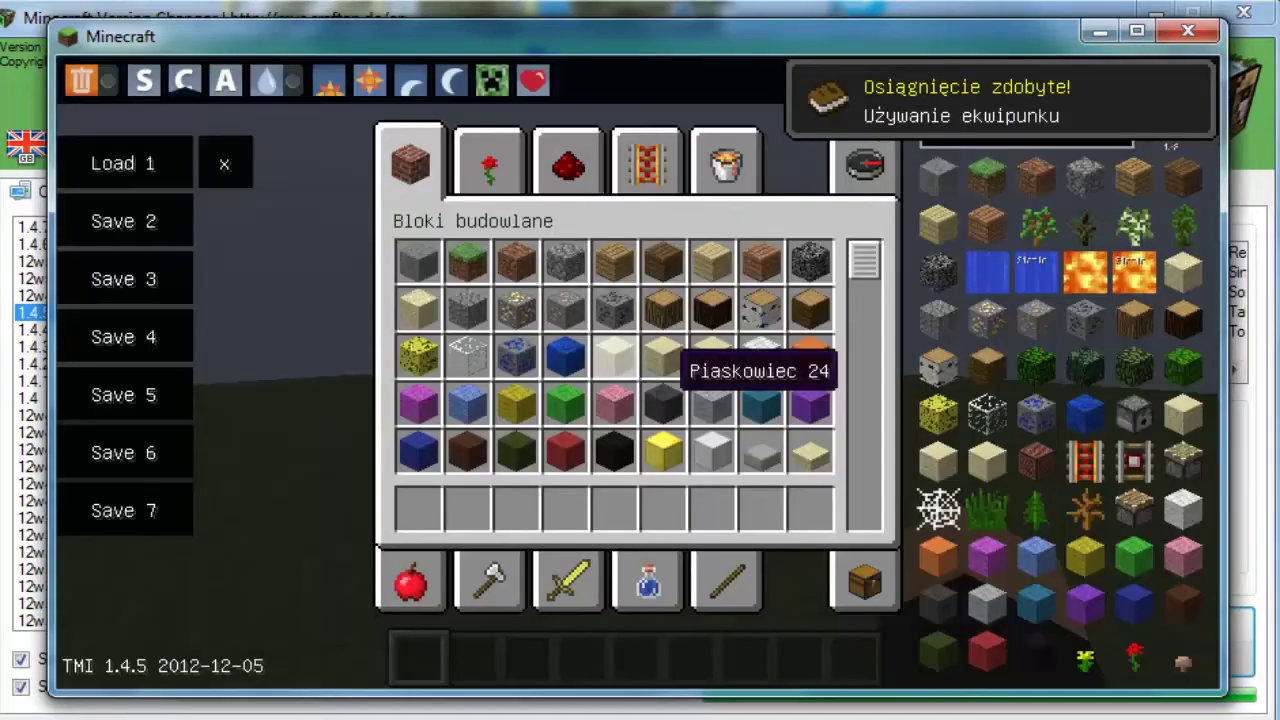
{"action": "key", "text": "e"}
{"action": "key", "text": "e"}
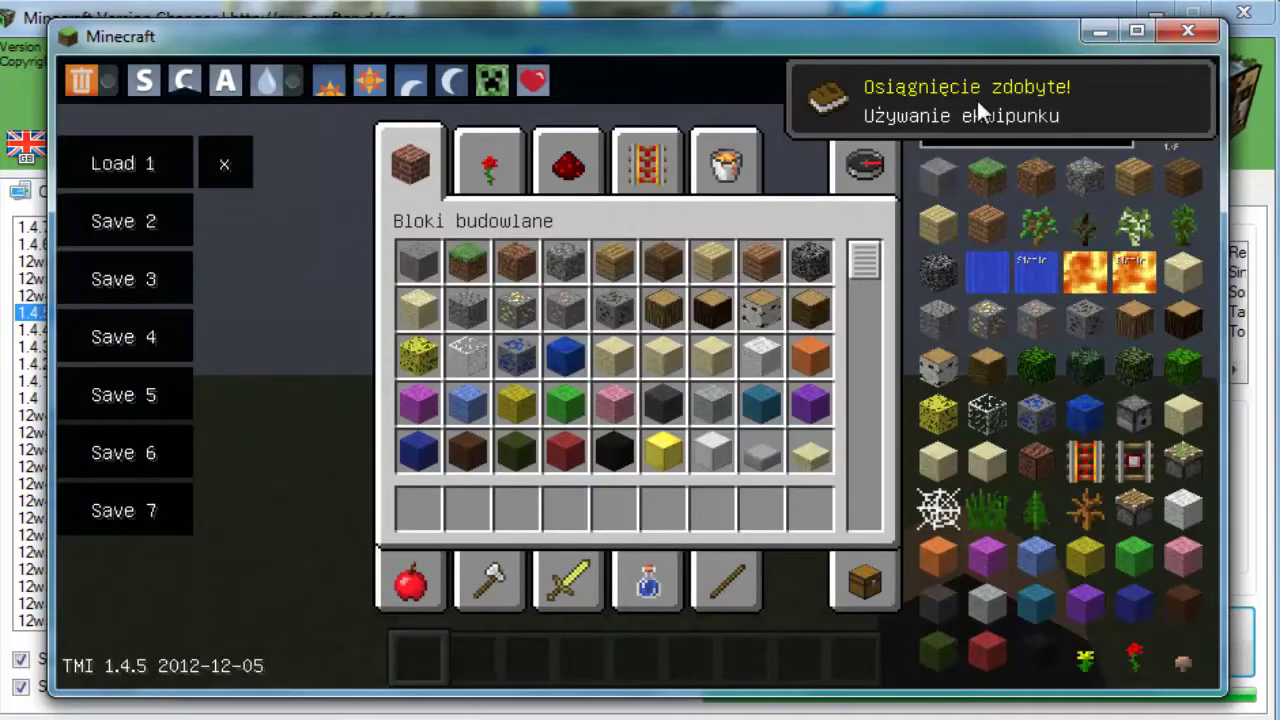
{"action": "key", "text": "e"}
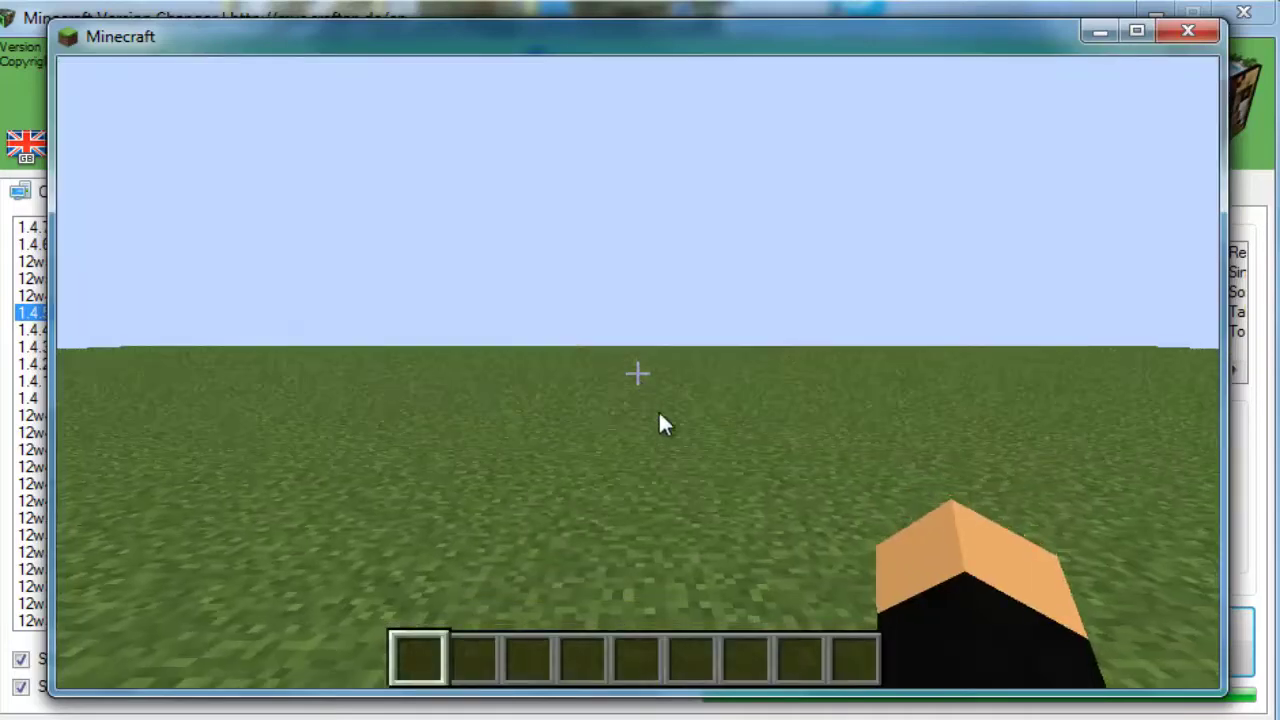
{"action": "key", "text": "e"}
{"action": "left_click", "coordinate": [865, 580]}
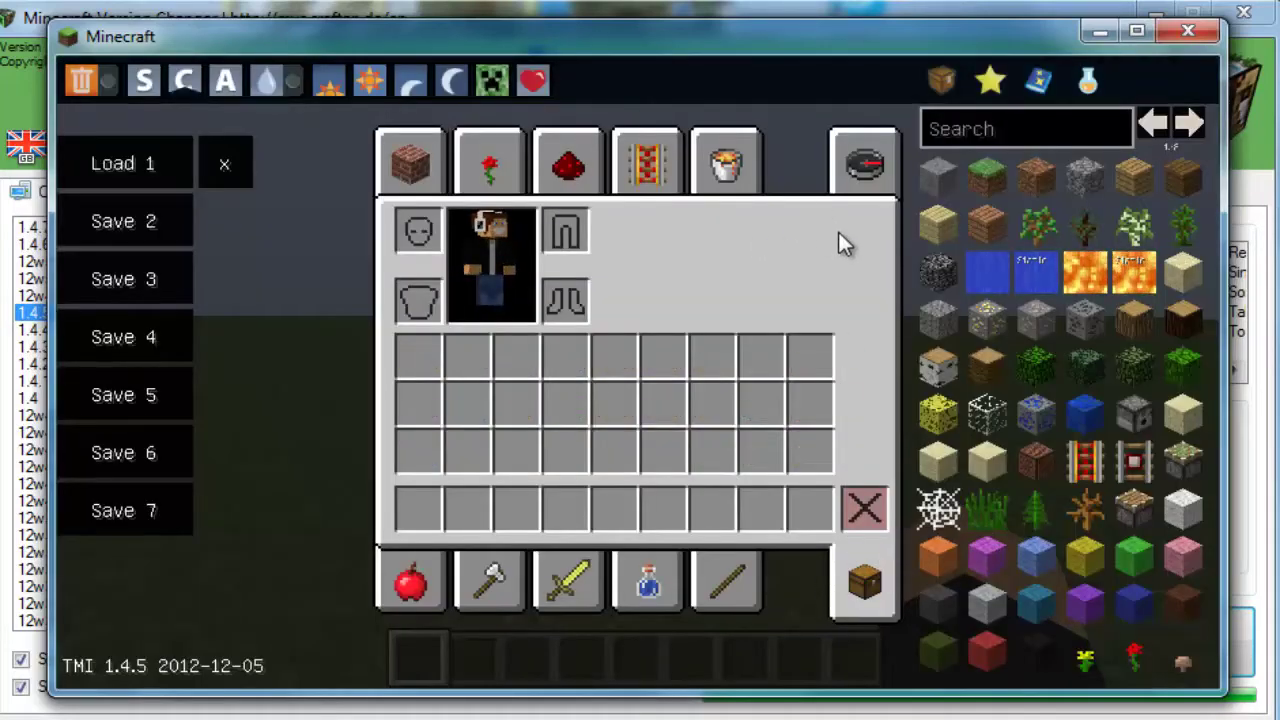
{"action": "key", "text": "e"}
Step: Enter the /gamemode command in the game's chat
{"action": "key", "text": "slash"}
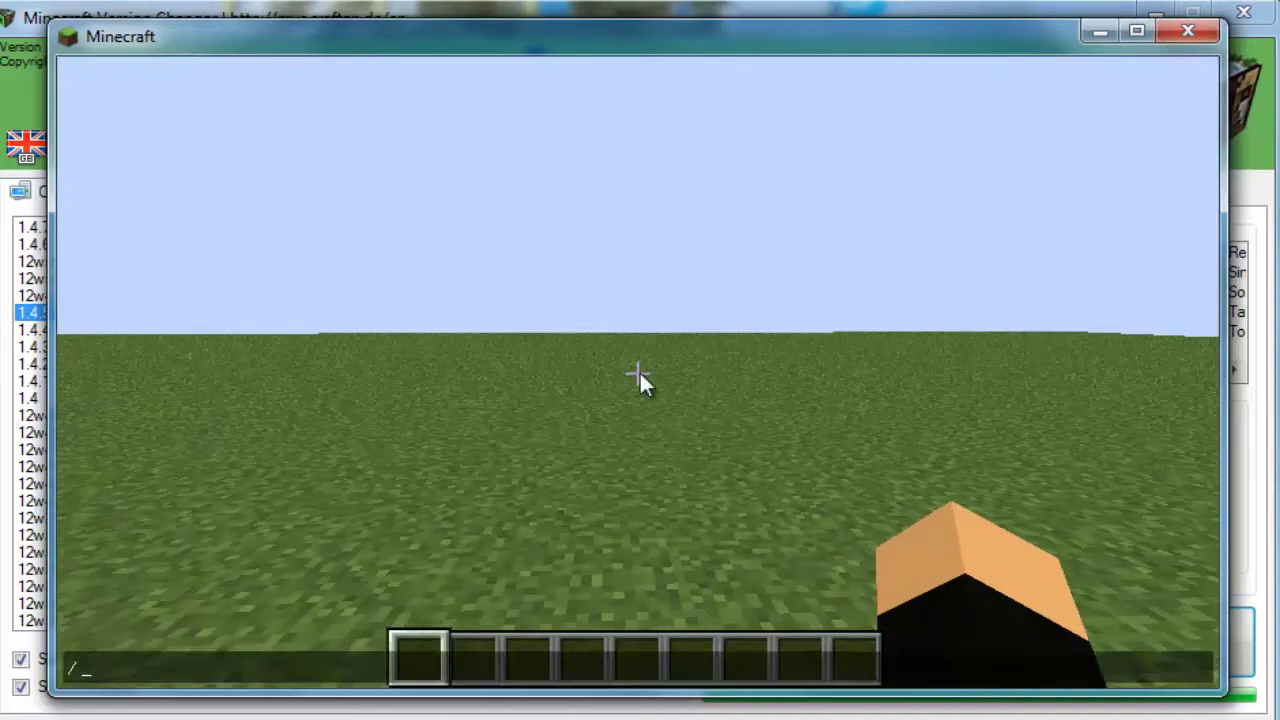
{"action": "type", "text": "gamemode"}
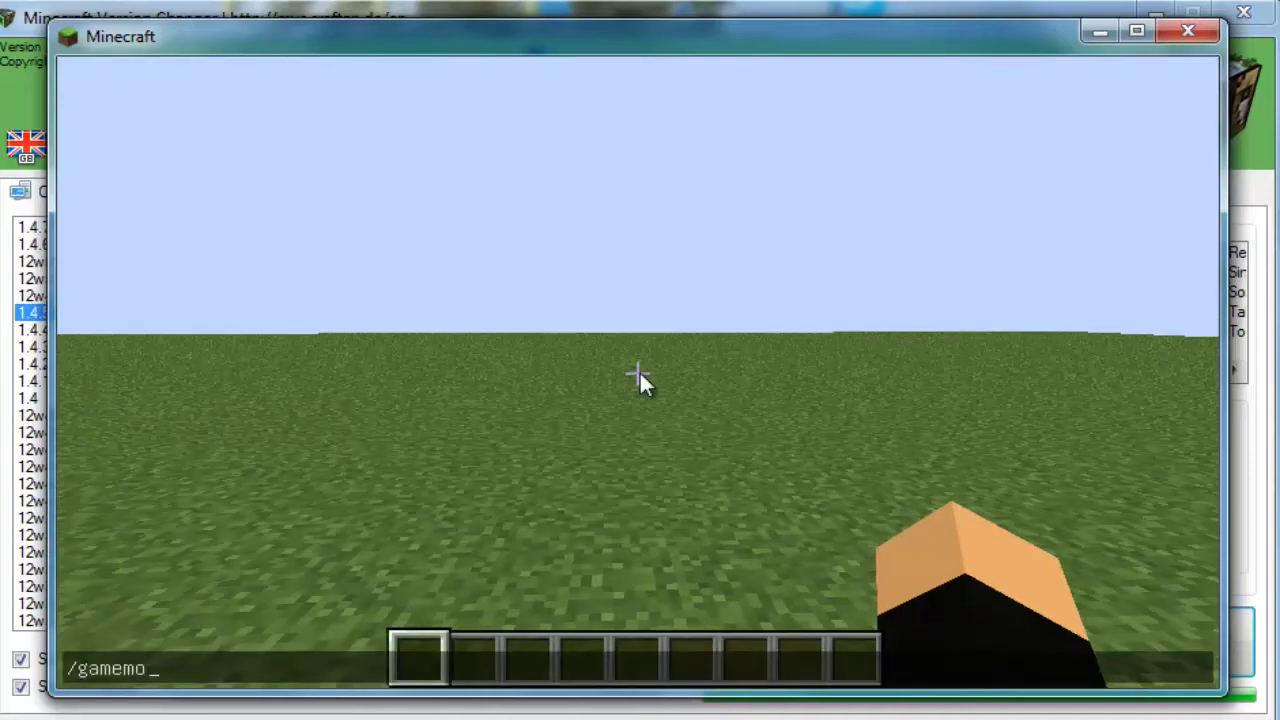